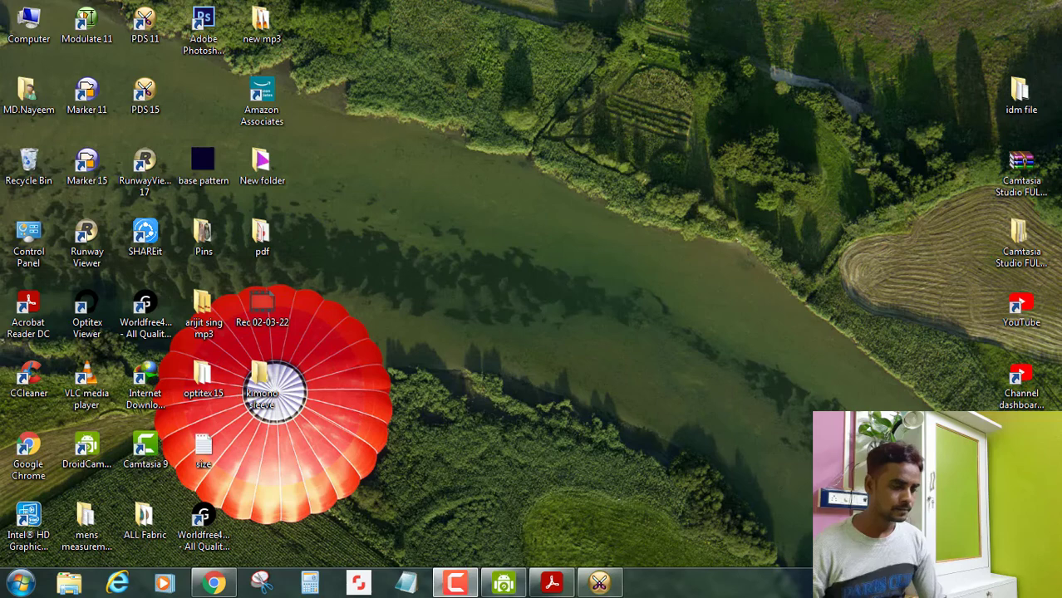
Refresh the desktop and bring back the 'easy pattern making technic(2).pdf' window in Acrobat Reader
left_click(653, 34)
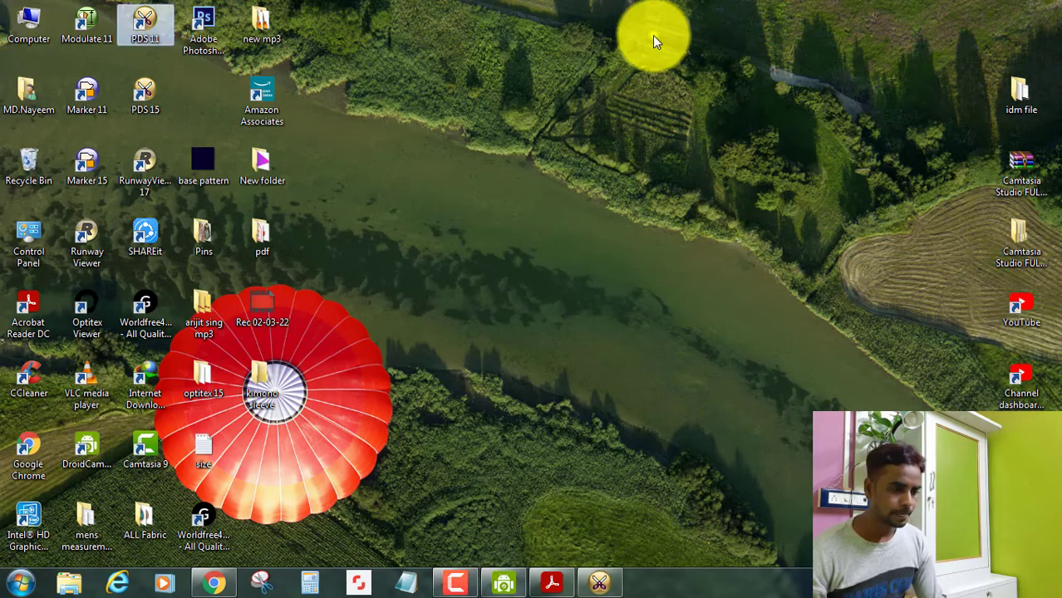
right_click(652, 35)
left_click(680, 75)
right_click(681, 73)
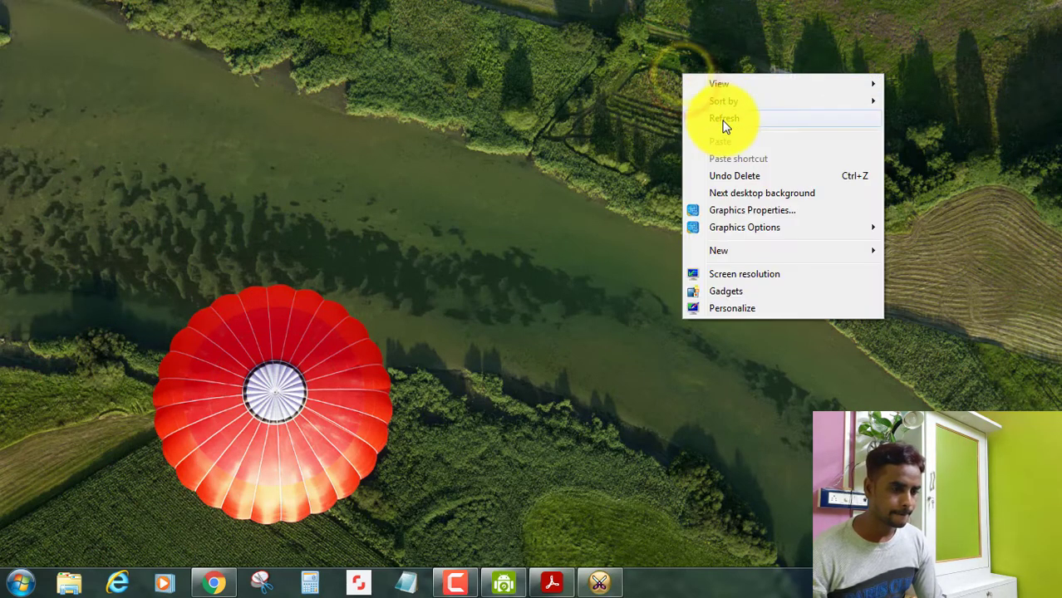
left_click(724, 123)
mouse_move(552, 583)
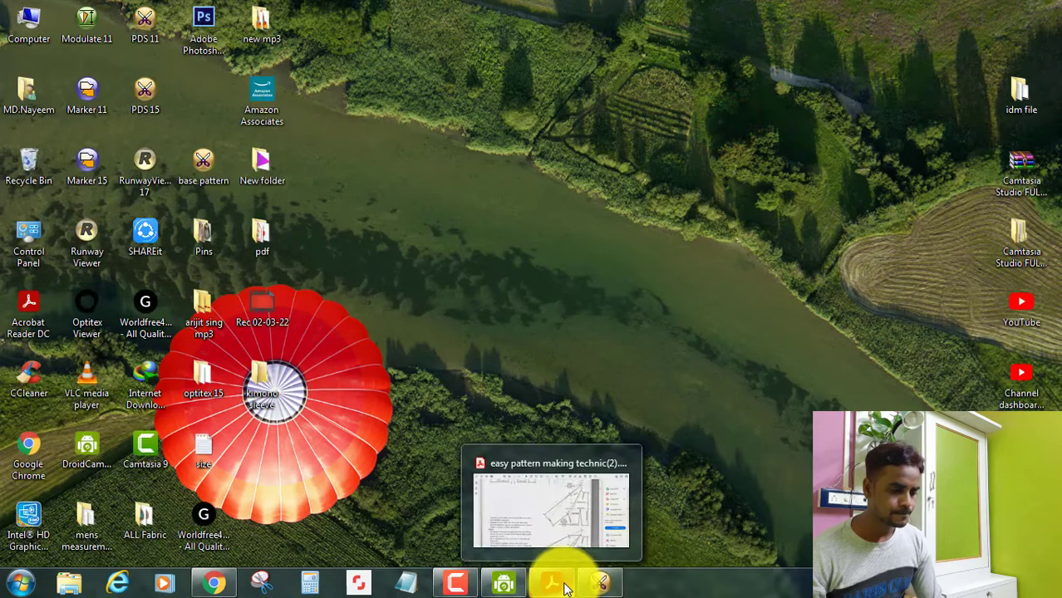
left_click(565, 587)
scroll(581, 322, "up", 5)
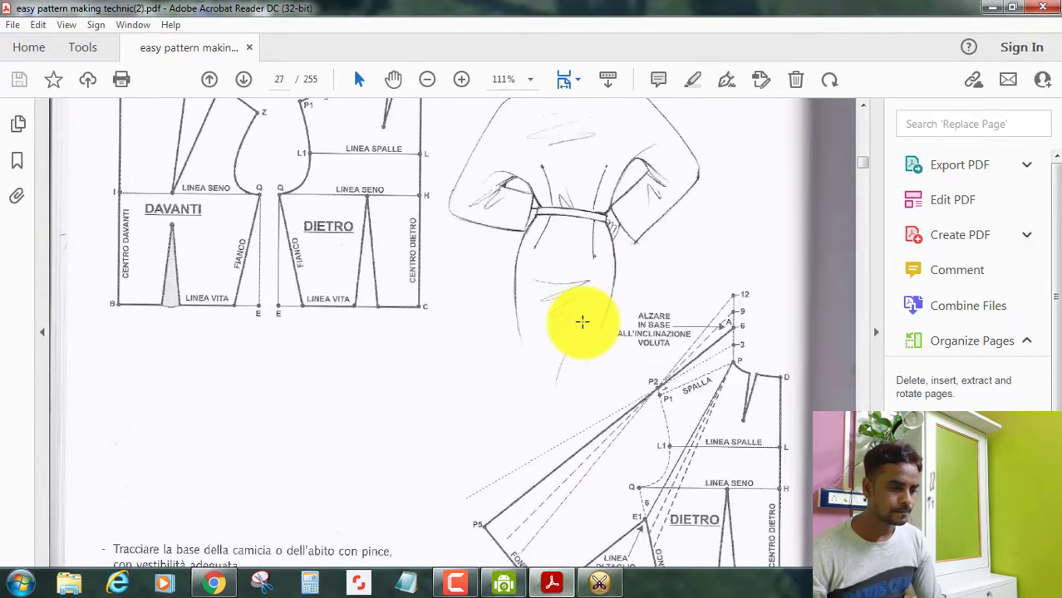
scroll(583, 322, "down", 1)
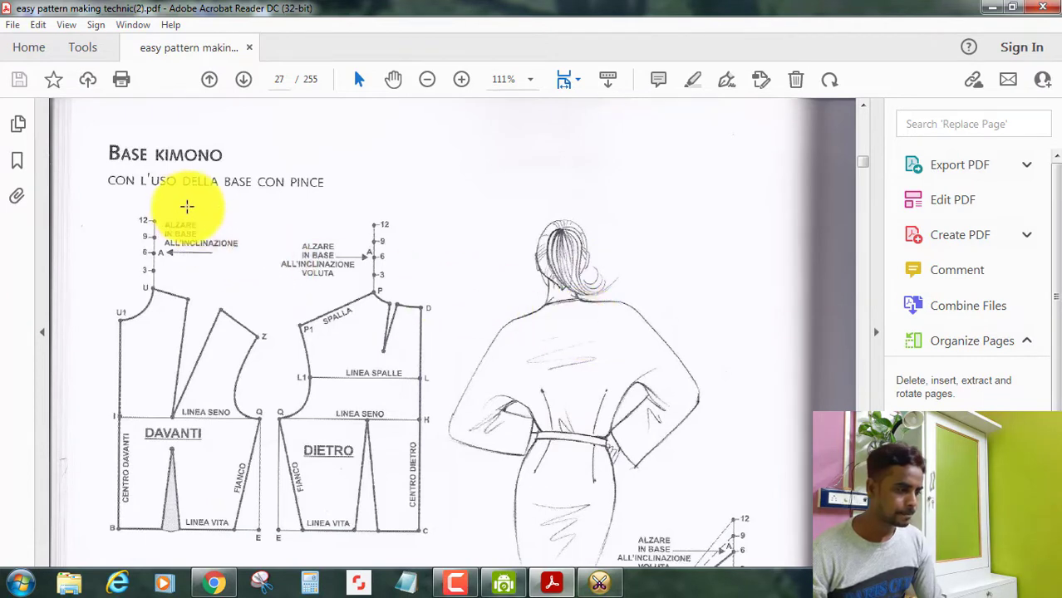
scroll(410, 227, "down", 3)
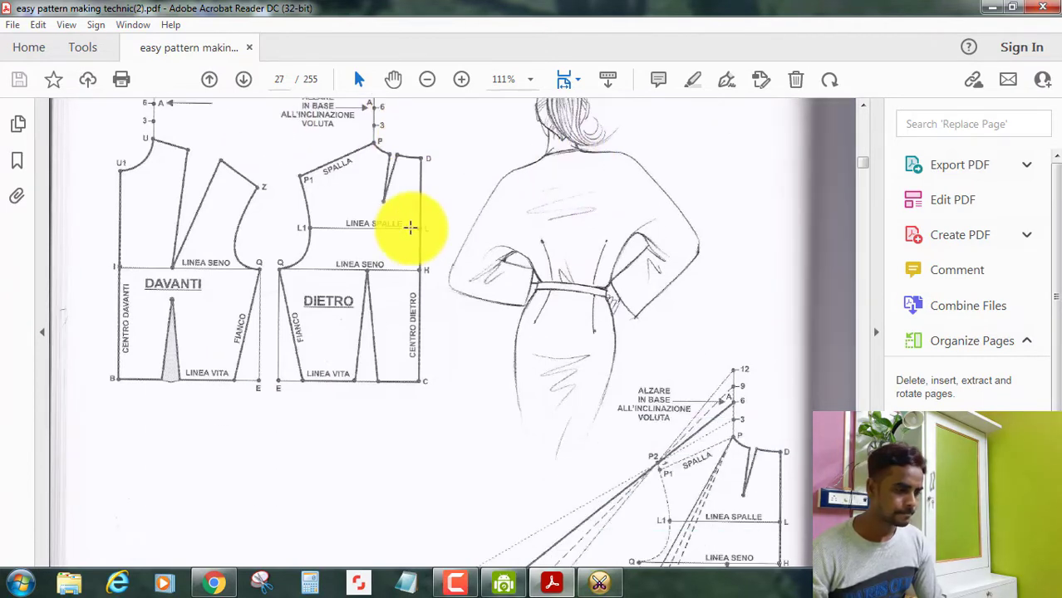
scroll(304, 231, "down", 3)
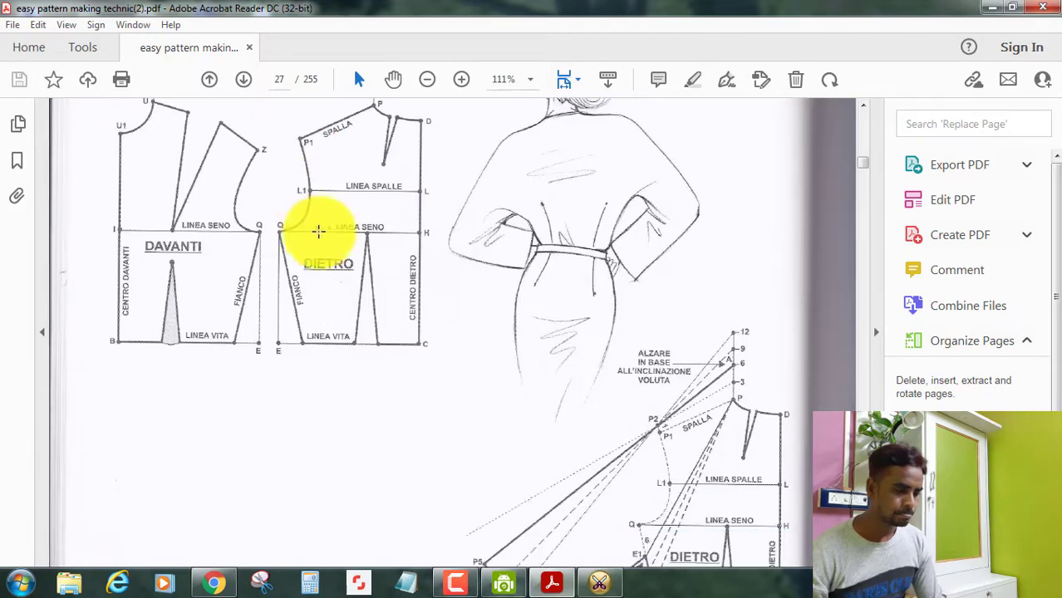
scroll(471, 247, "down", 3)
scroll(472, 248, "down", 4)
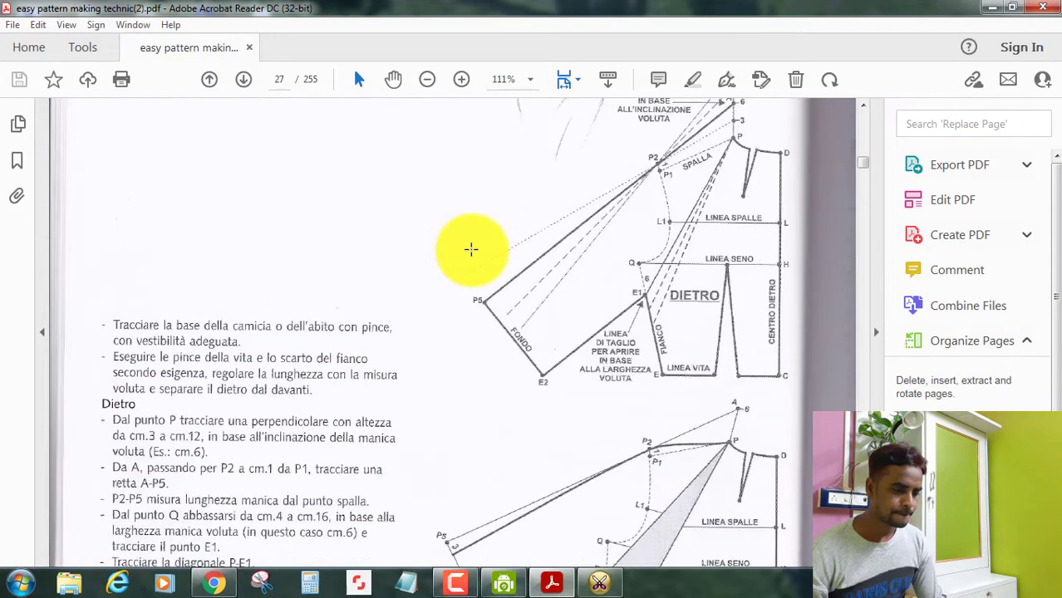
scroll(471, 248, "down", 3)
scroll(471, 247, "down", 1)
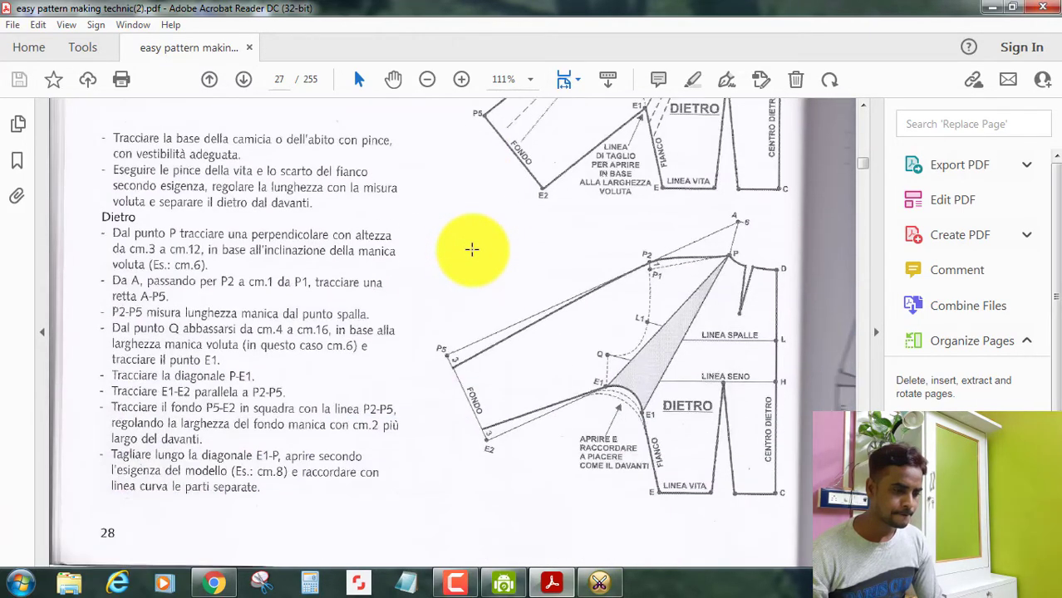
scroll(471, 248, "up", 2)
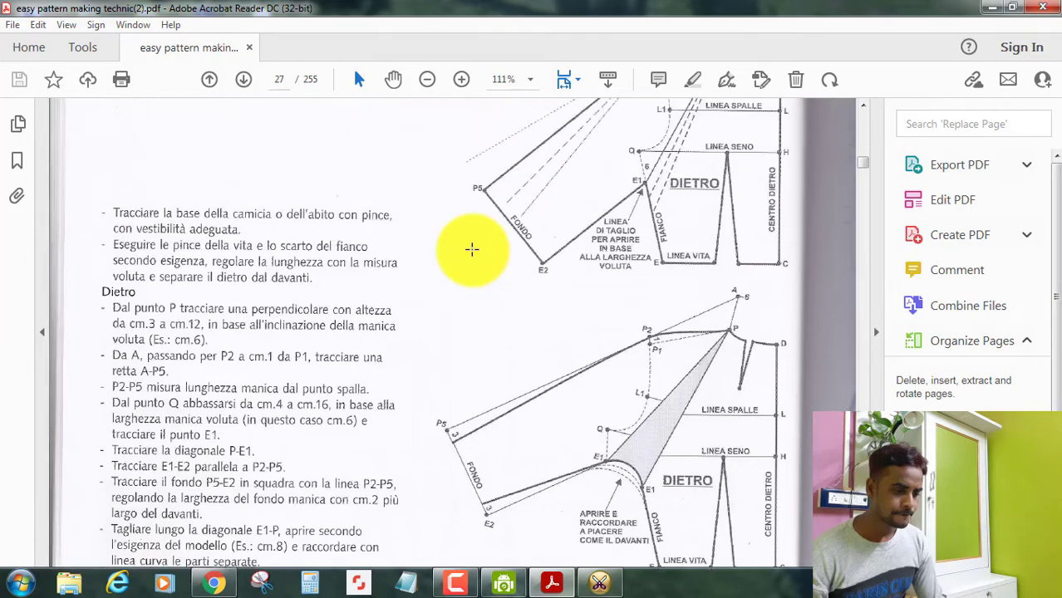
scroll(472, 249, "up", 3)
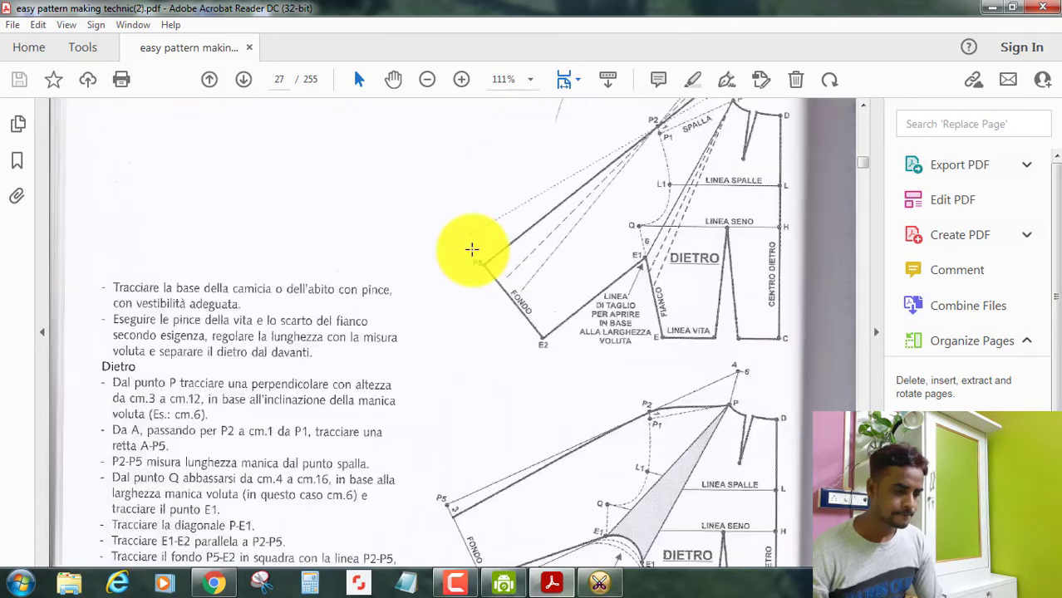
scroll(471, 249, "up", 1)
scroll(471, 249, "up", 3)
scroll(471, 248, "up", 4)
scroll(472, 248, "up", 2)
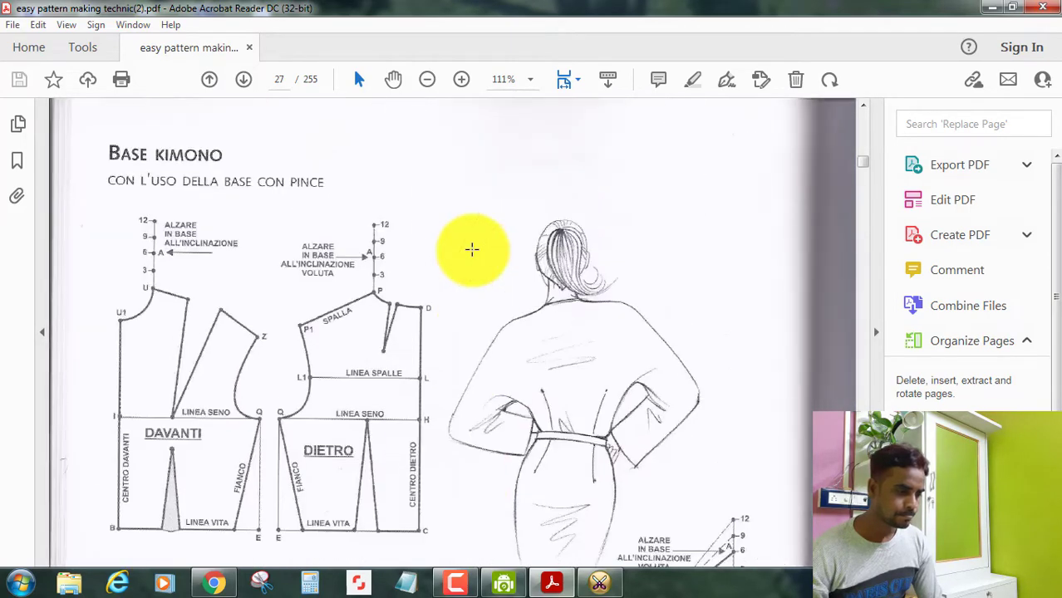
scroll(471, 248, "down", 1)
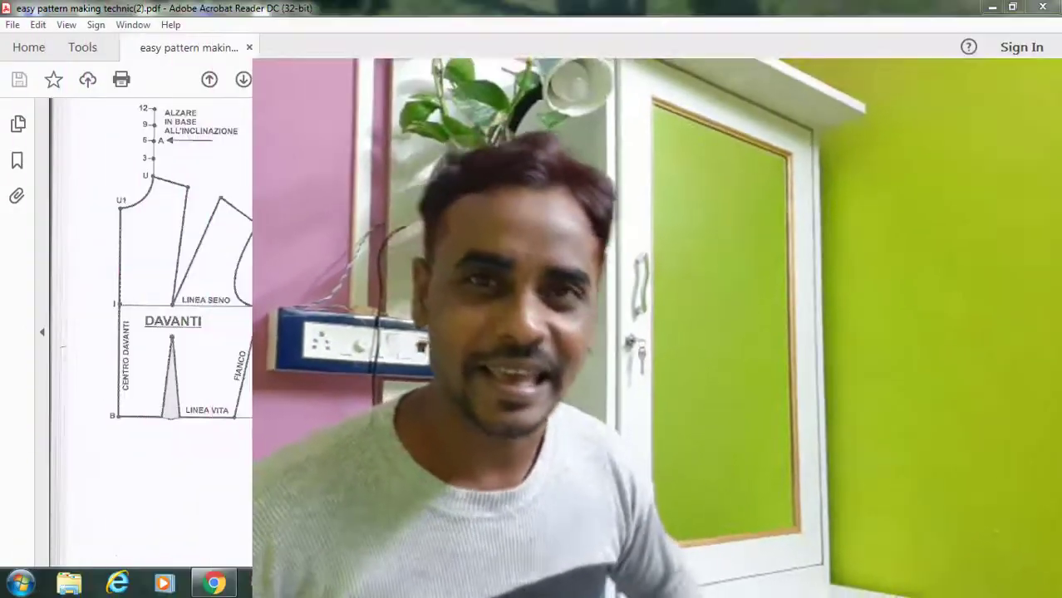
Scroll through the PDF to the DIETRO back kimono diagrams
left_click(517, 268)
scroll(367, 254, "up", 1)
scroll(375, 237, "up", 1)
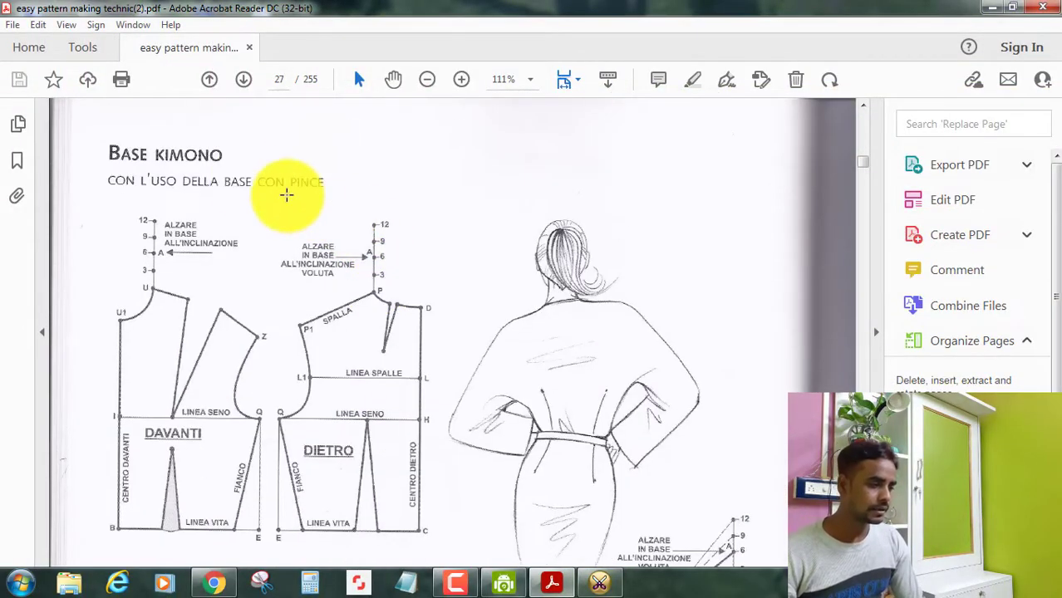
left_click(148, 134)
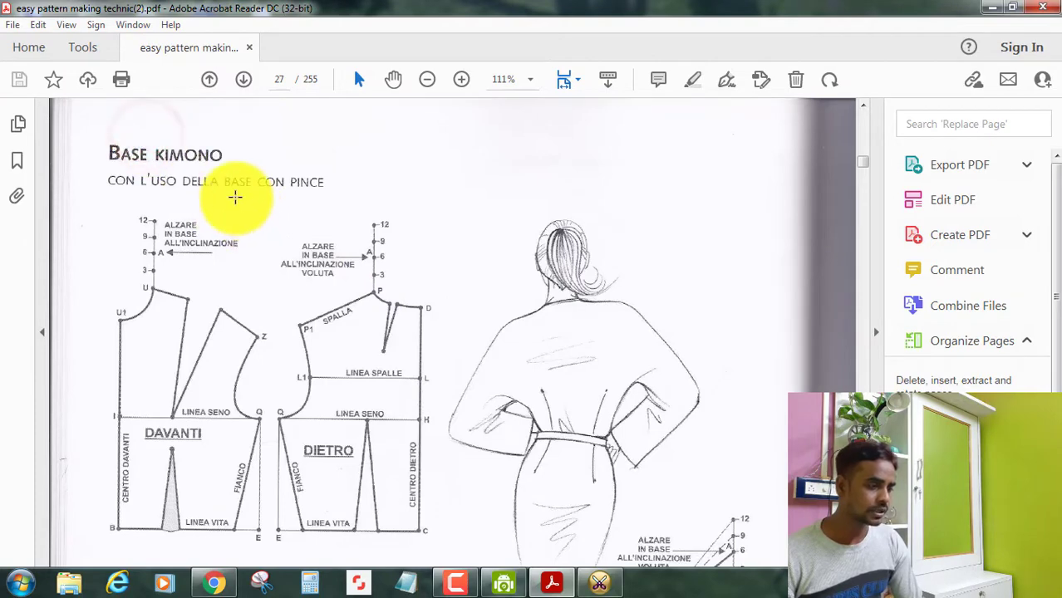
scroll(610, 390, "down", 3)
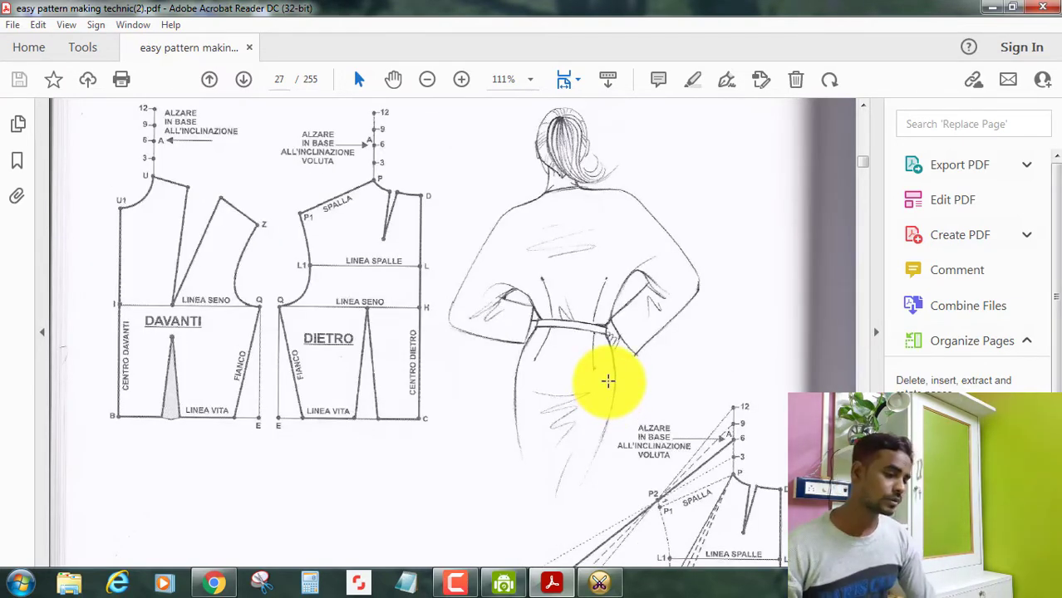
scroll(489, 422, "down", 5)
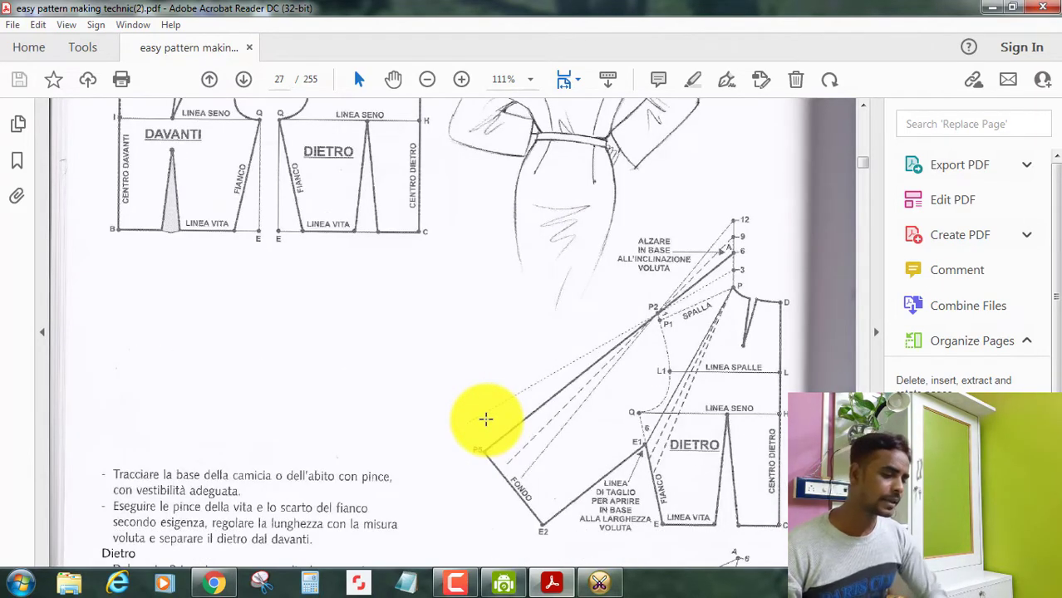
scroll(487, 418, "up", 3)
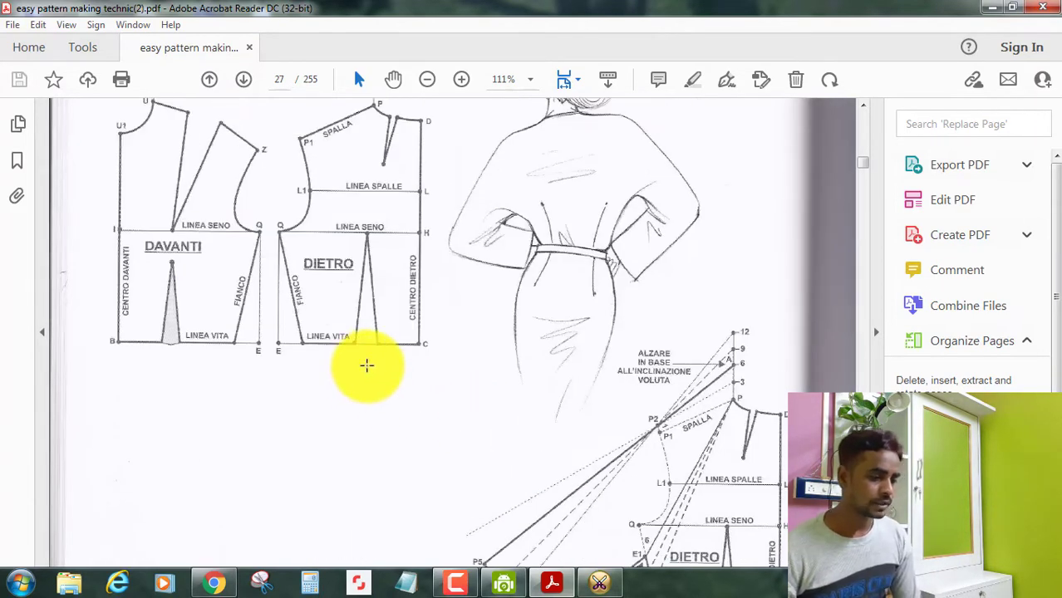
scroll(371, 363, "up", 1)
scroll(376, 360, "down", 3)
scroll(376, 360, "down", 3)
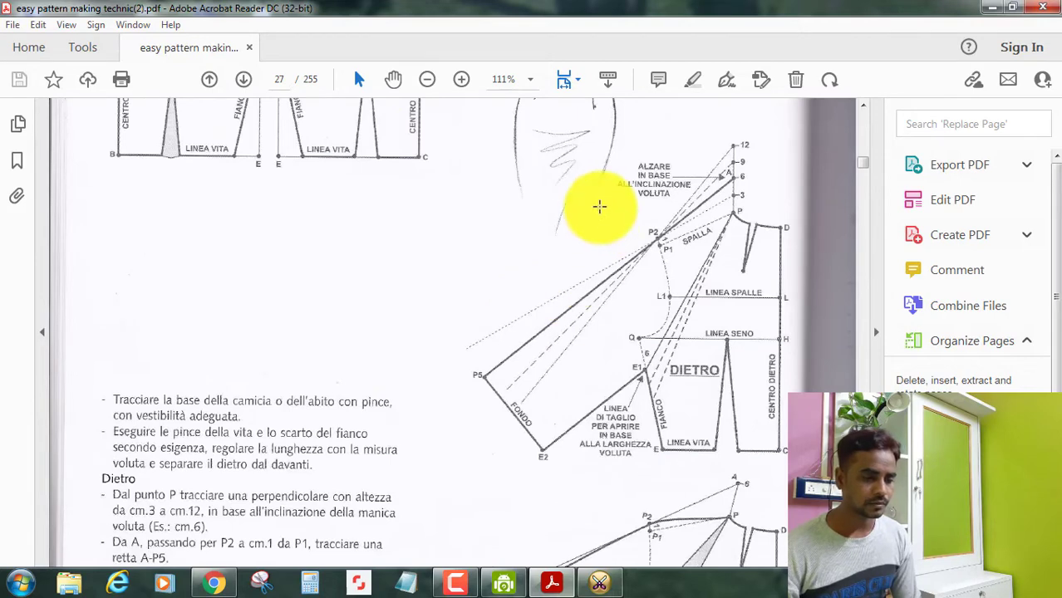
Marquee-select the DIETRO kimono diagrams, then bring OptiTex PDS to the front
left_click_drag(598, 206, 766, 413)
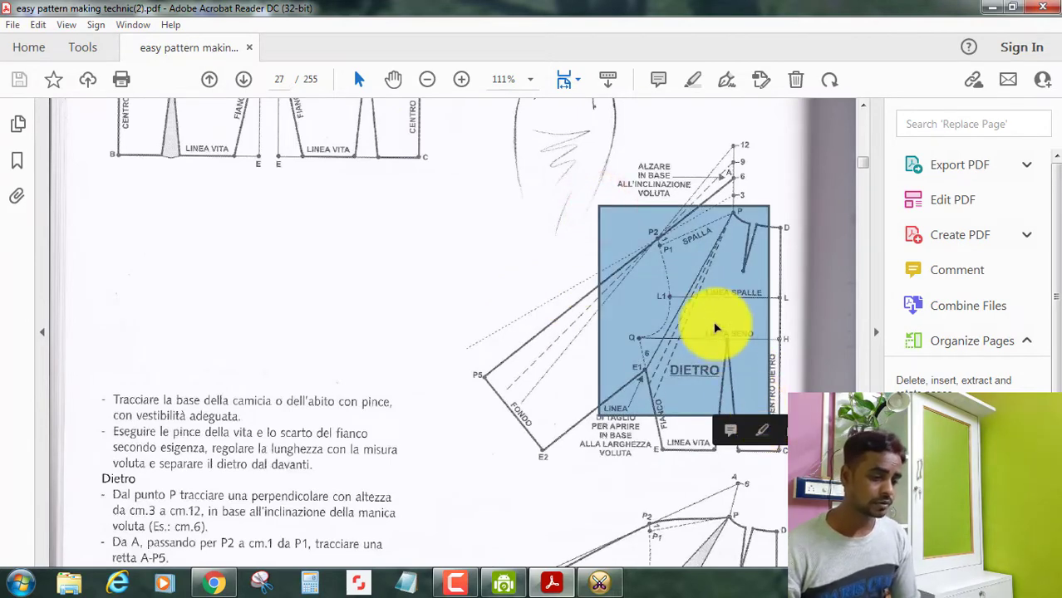
scroll(695, 326, "down", 7)
mouse_move(508, 263)
left_mouse_down()
mouse_move(777, 499)
mouse_move(794, 532)
left_mouse_up()
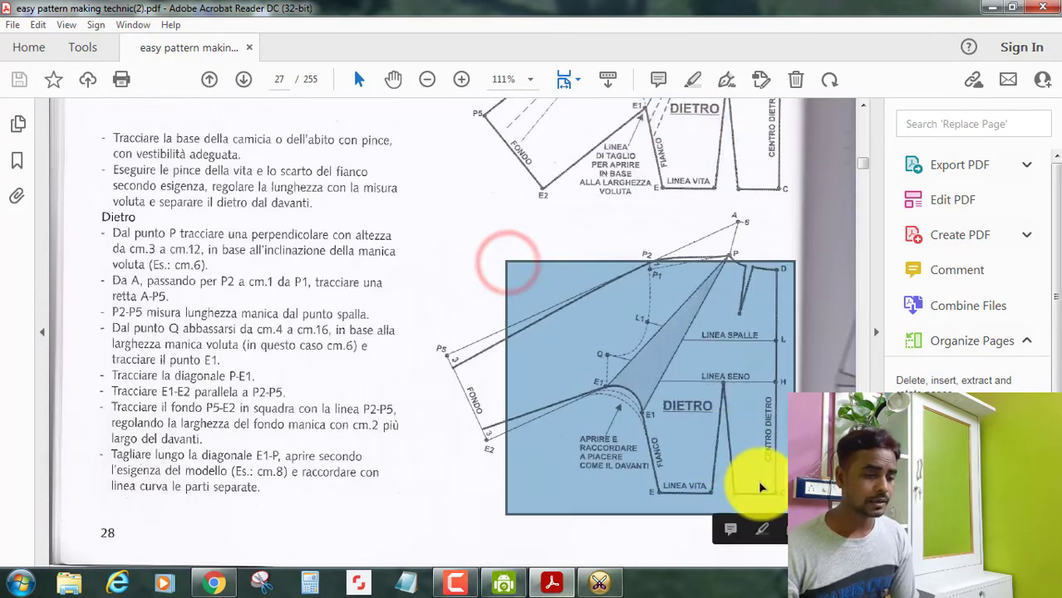
scroll(675, 380, "up", 1)
scroll(675, 381, "up", 1)
left_click(676, 381)
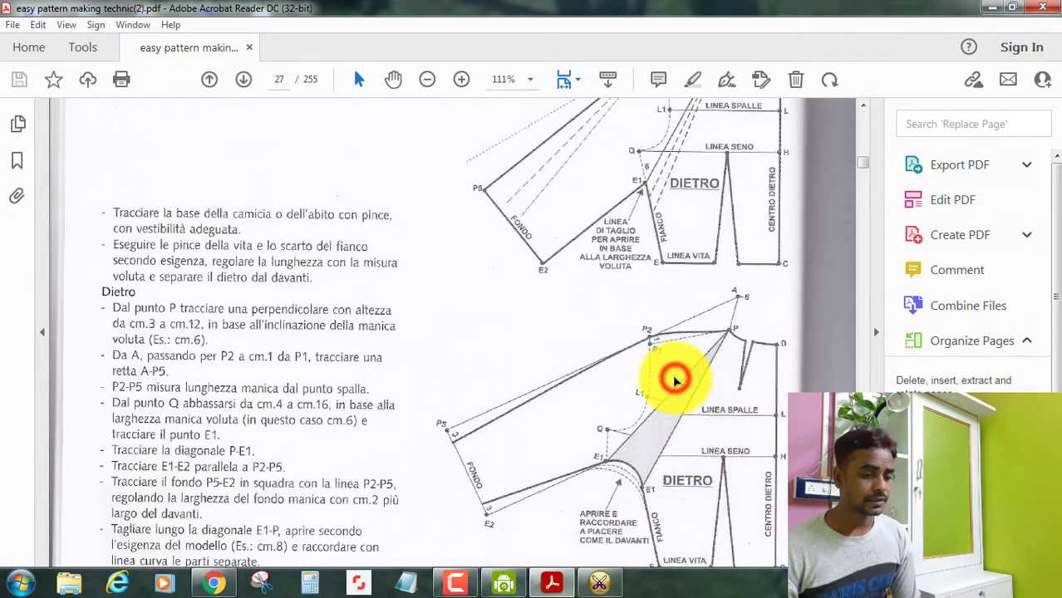
left_click(599, 582)
Open 'base pattern' from the Desktop with Ctrl+O and pan to its bodice pieces
left_click(23, 29)
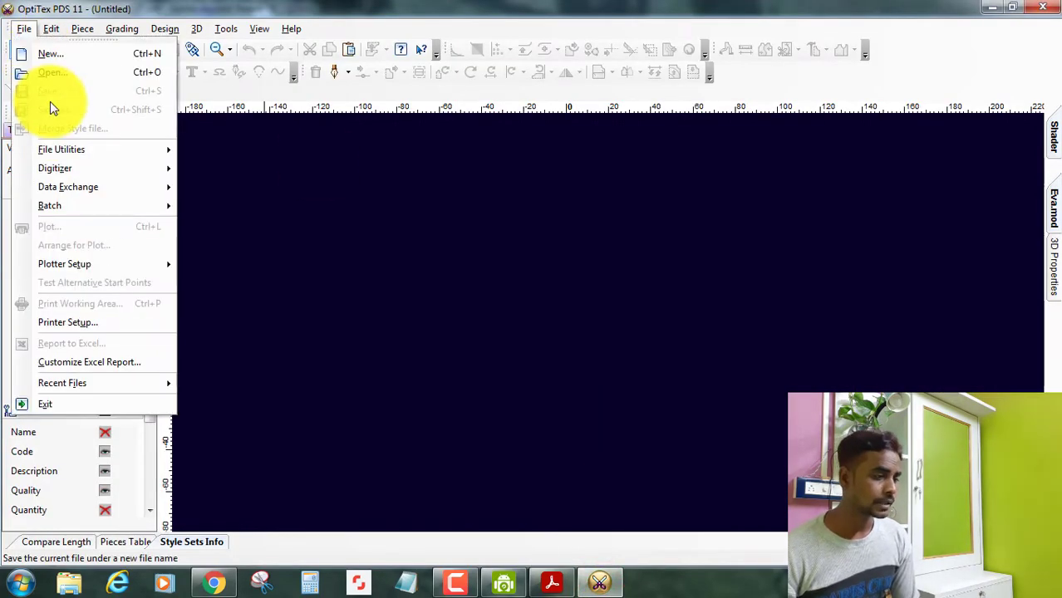
left_click(50, 78)
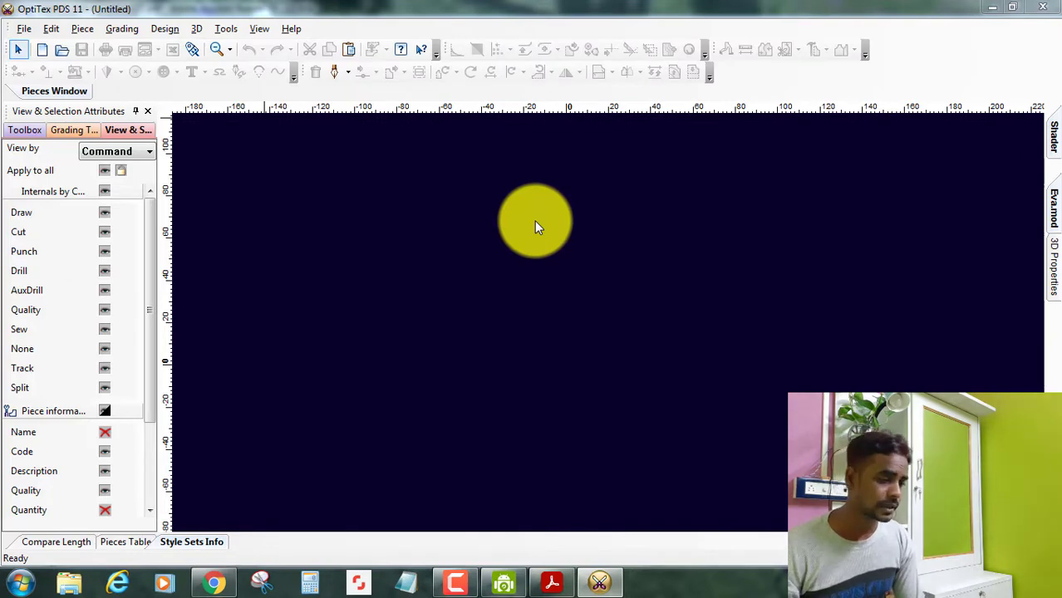
key("ctrl+o")
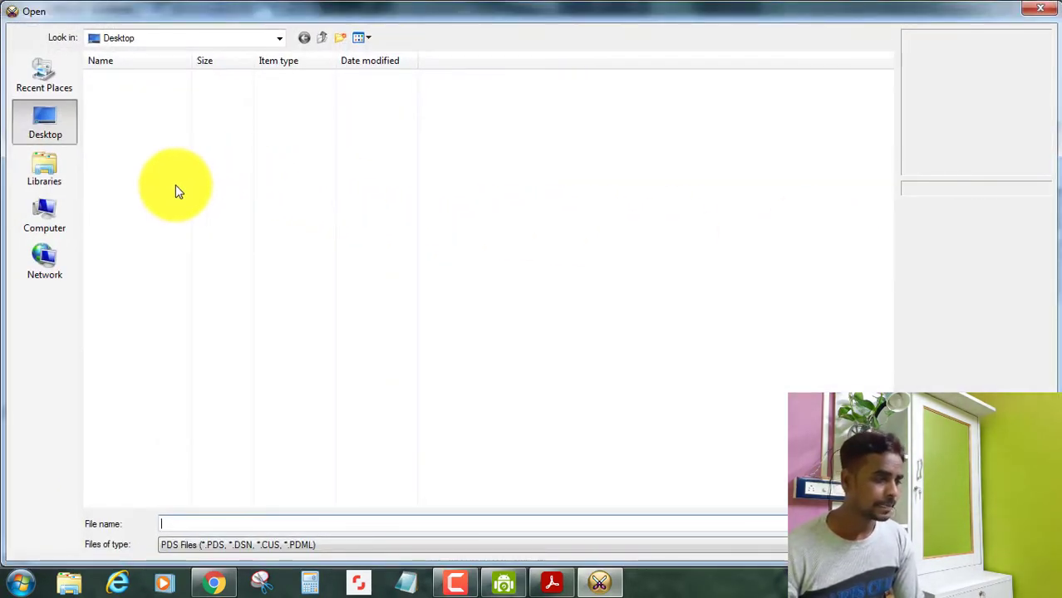
left_click(129, 137)
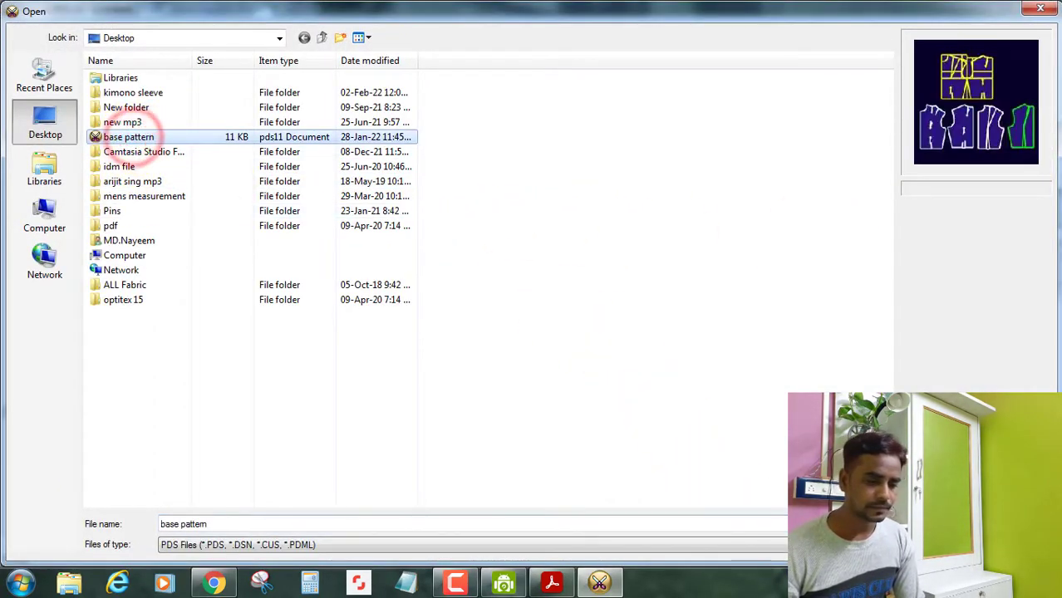
key("Return")
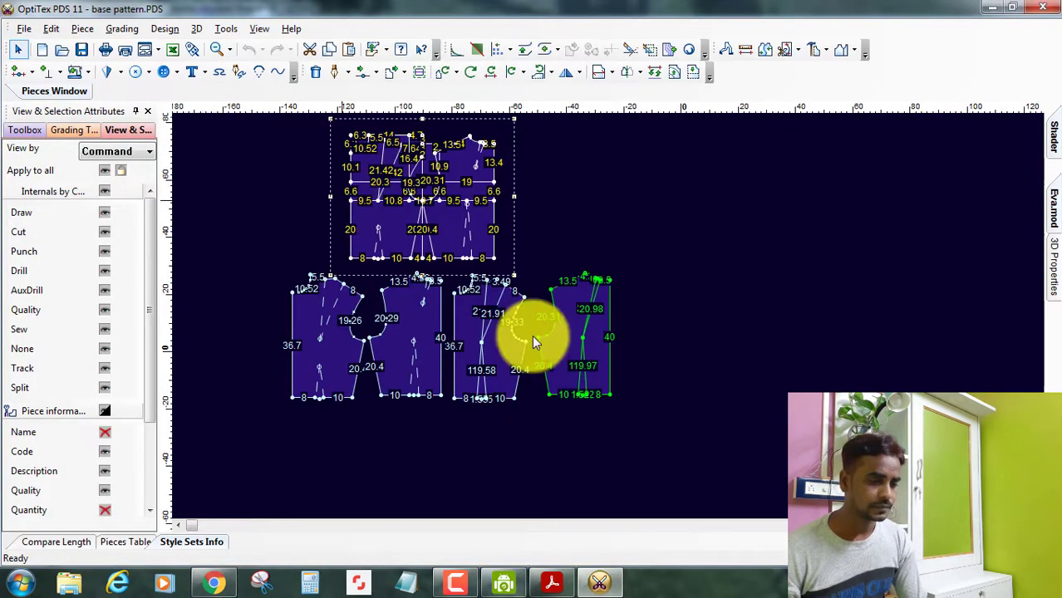
middle_click_drag(306, 262, 611, 321)
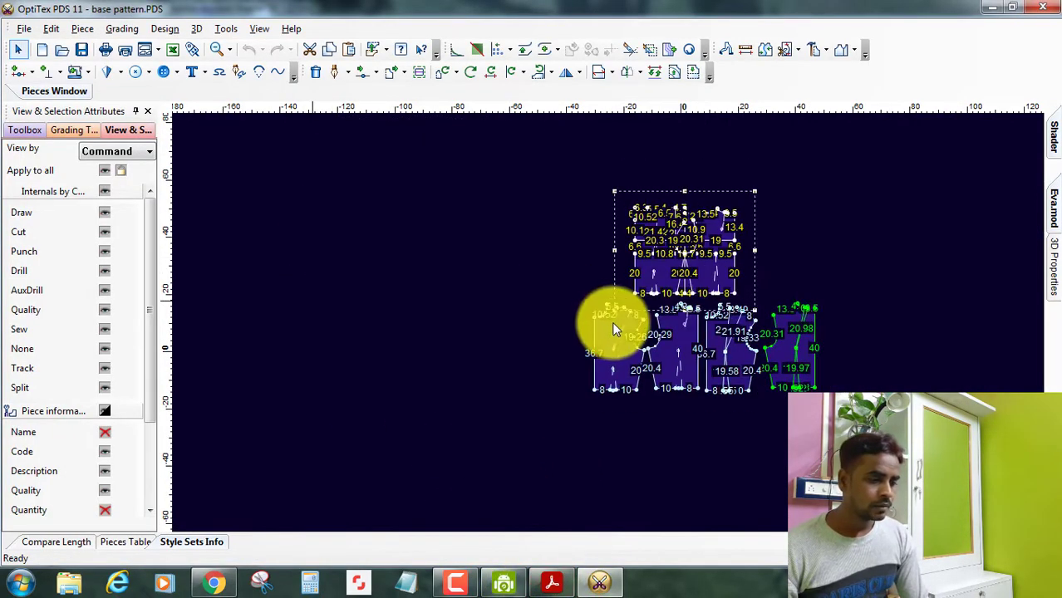
scroll(612, 322, "down", 1)
left_click(552, 583)
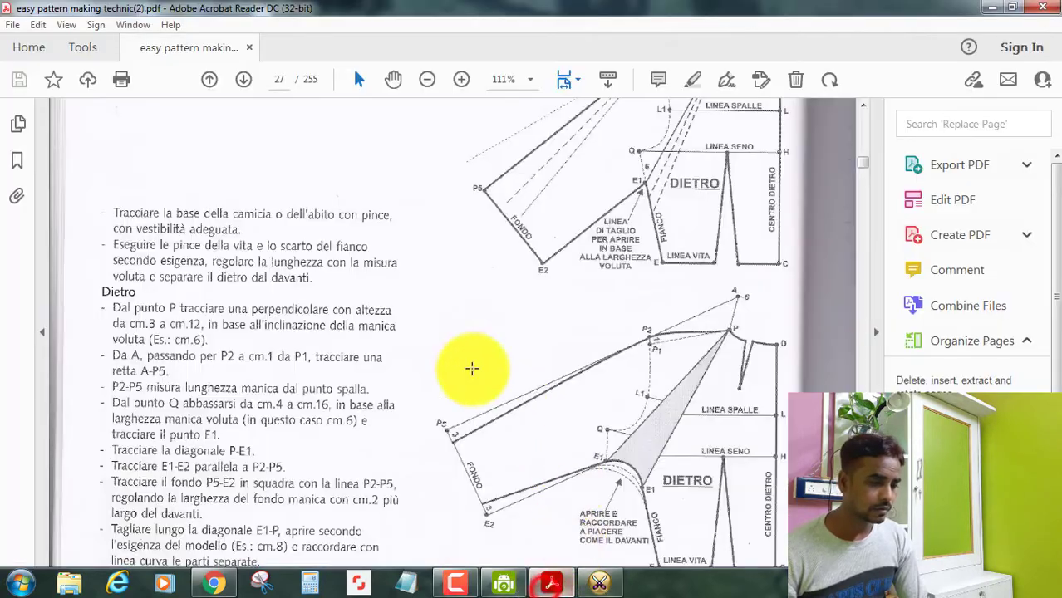
scroll(515, 295, "up", 2)
scroll(533, 283, "up", 6)
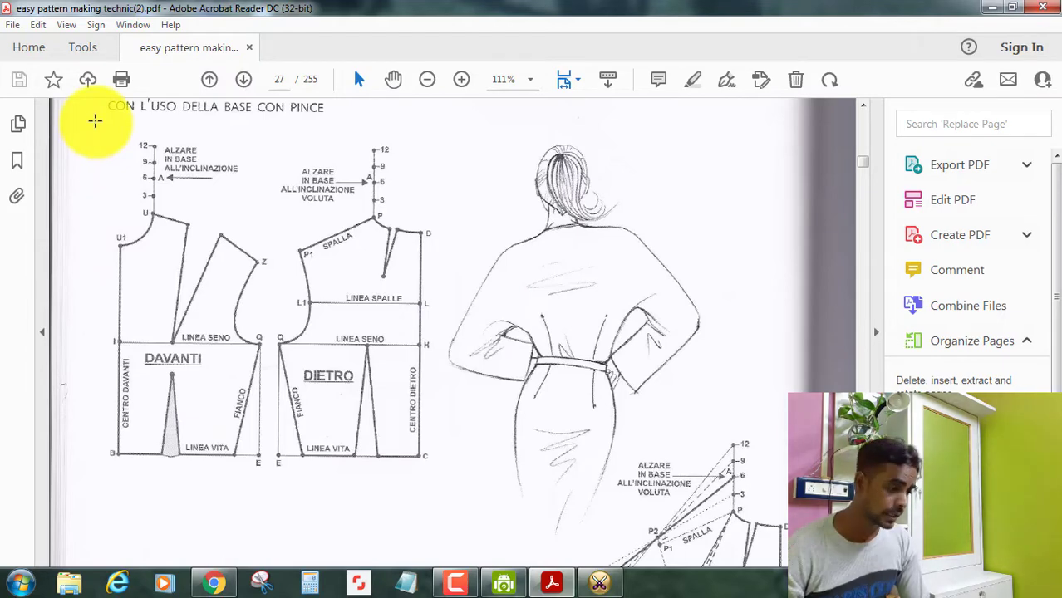
left_click_drag(113, 134, 439, 483)
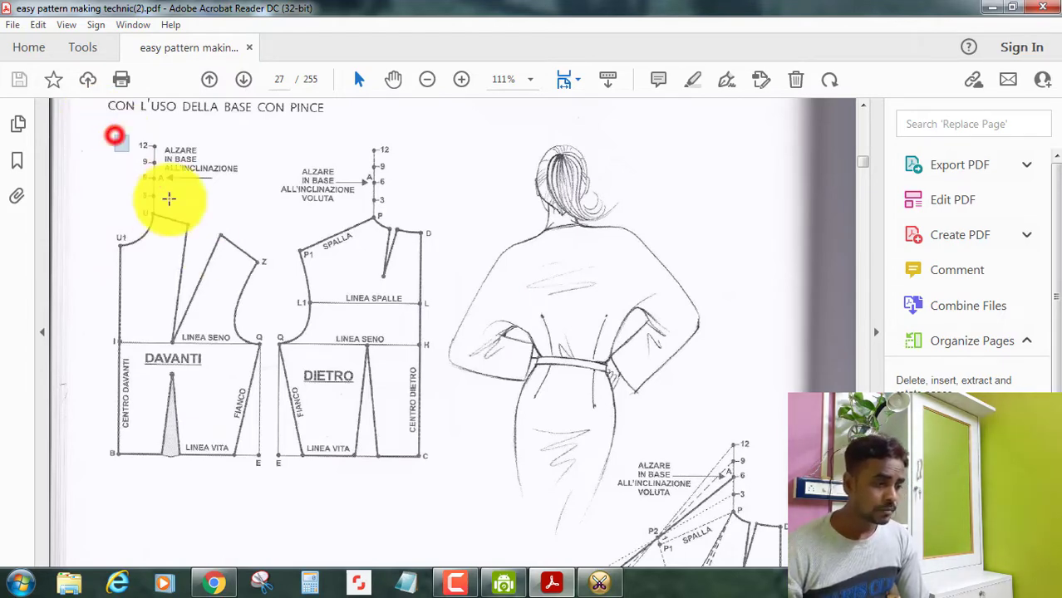
left_click(280, 269)
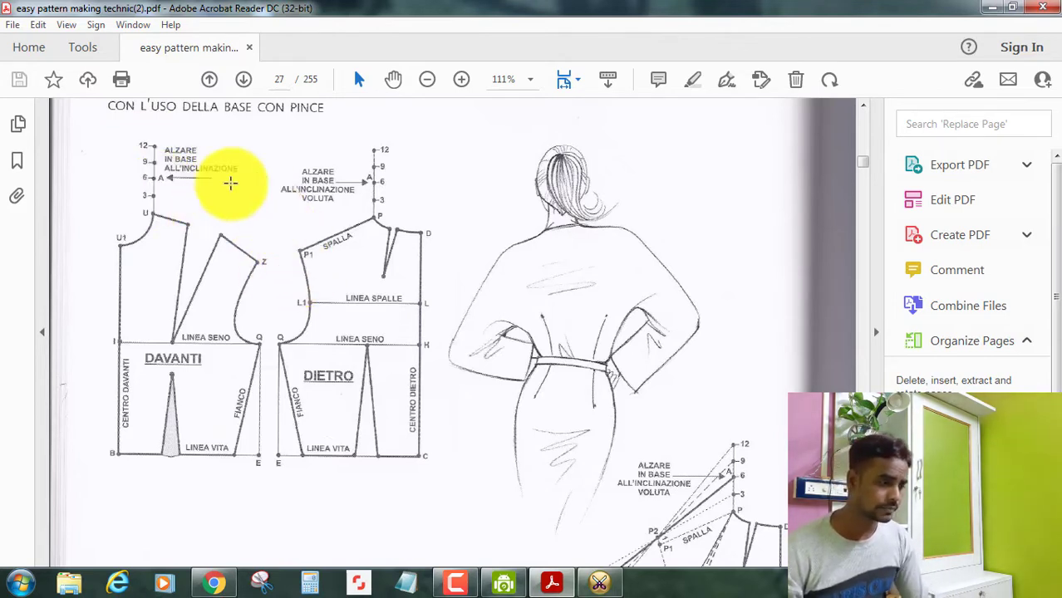
left_click_drag(126, 133, 184, 226)
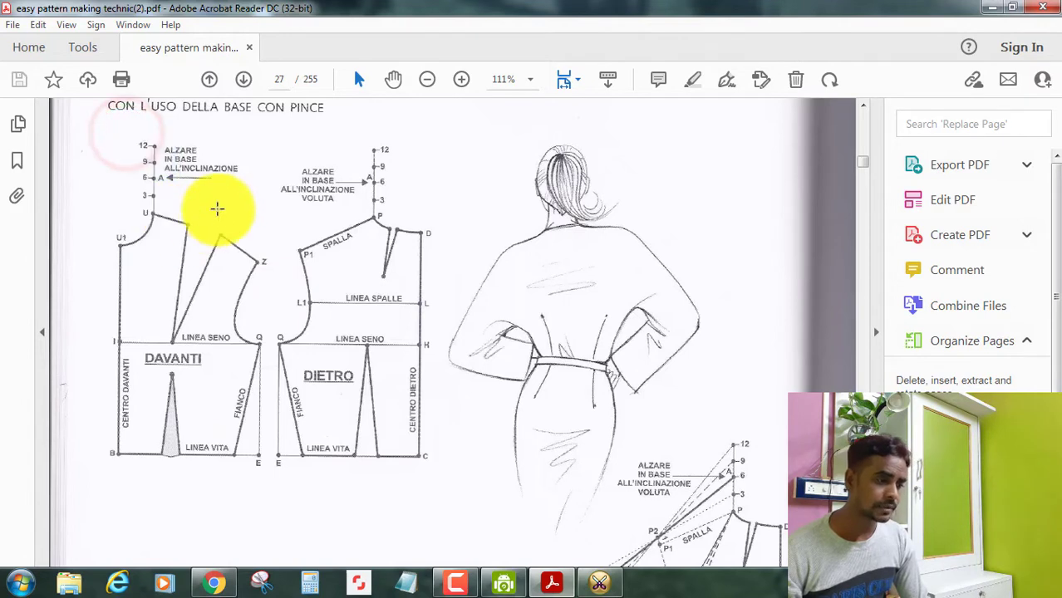
left_click_drag(350, 130, 406, 224)
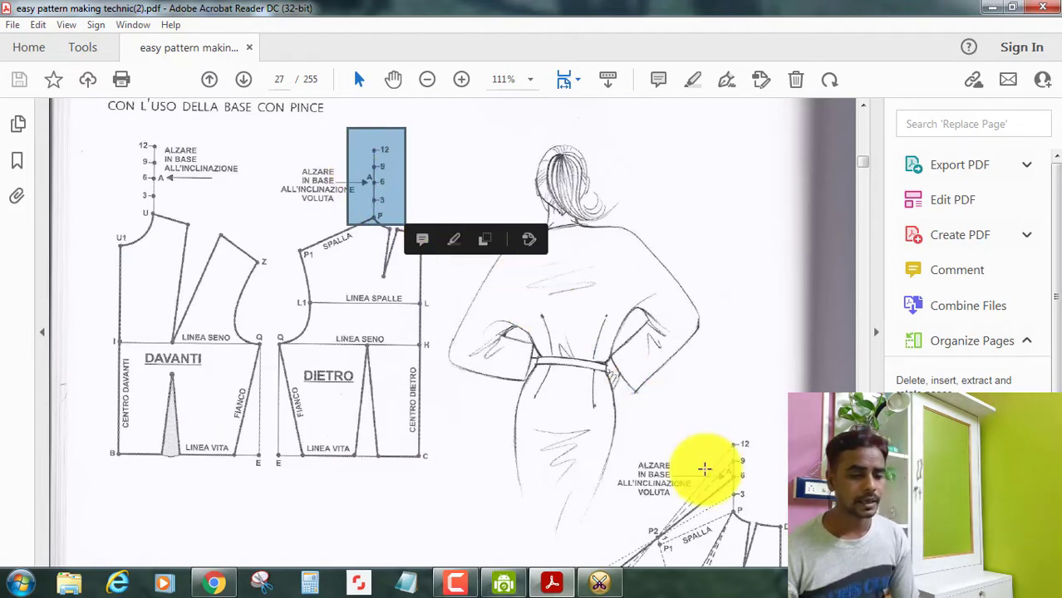
Scroll to page 28 and mark the DIETRO back kimono-sleeve diagram with a snapshot box
scroll(705, 465, "down", 3)
scroll(705, 466, "down", 4)
scroll(705, 465, "up", 2)
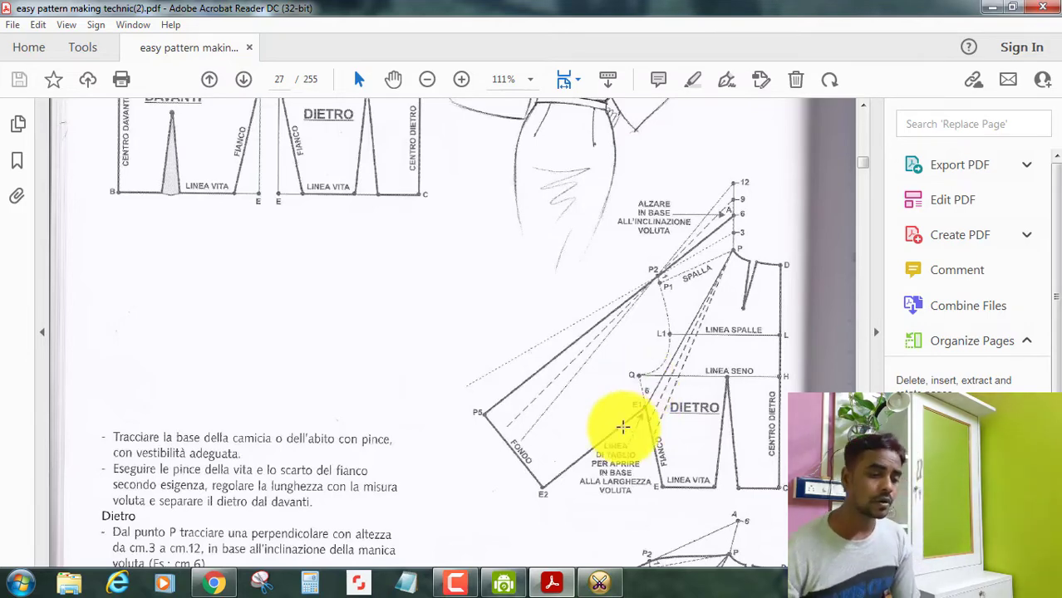
scroll(588, 454, "down", 3)
scroll(664, 367, "down", 2)
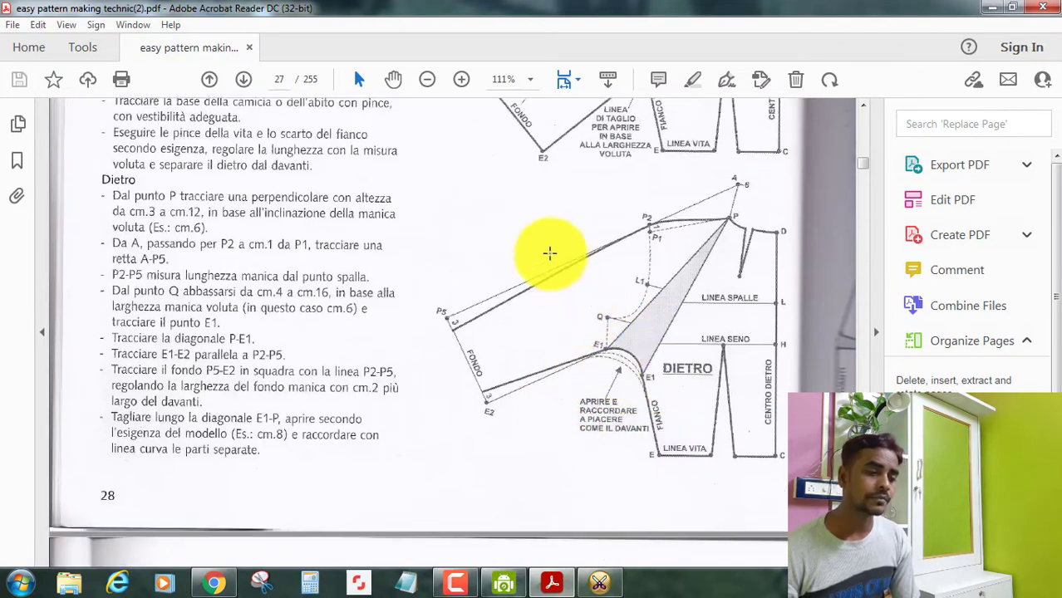
left_click_drag(515, 195, 804, 452)
scroll(657, 370, "up", 2)
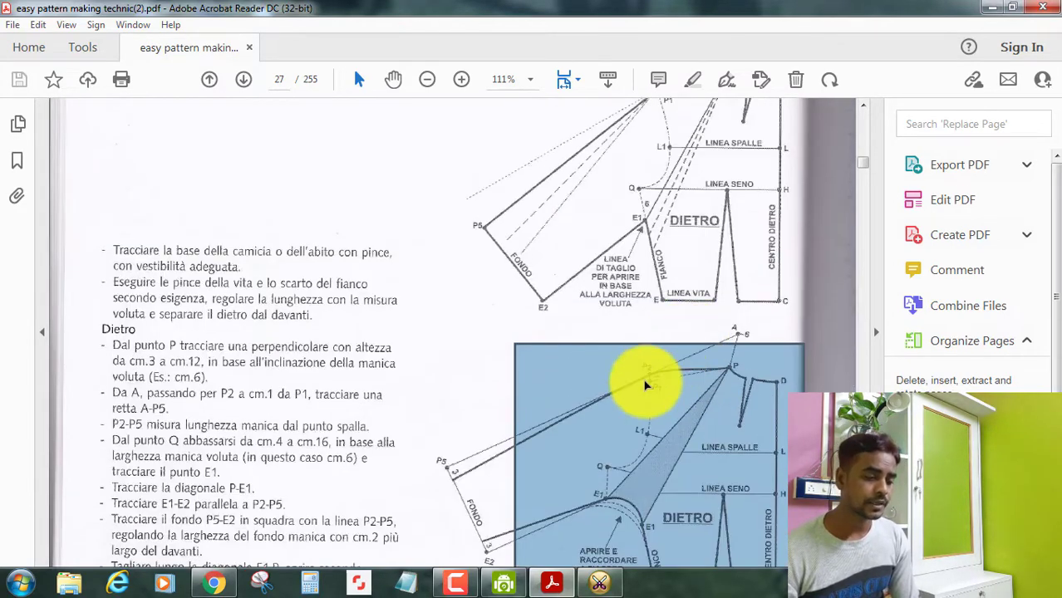
left_click(603, 580)
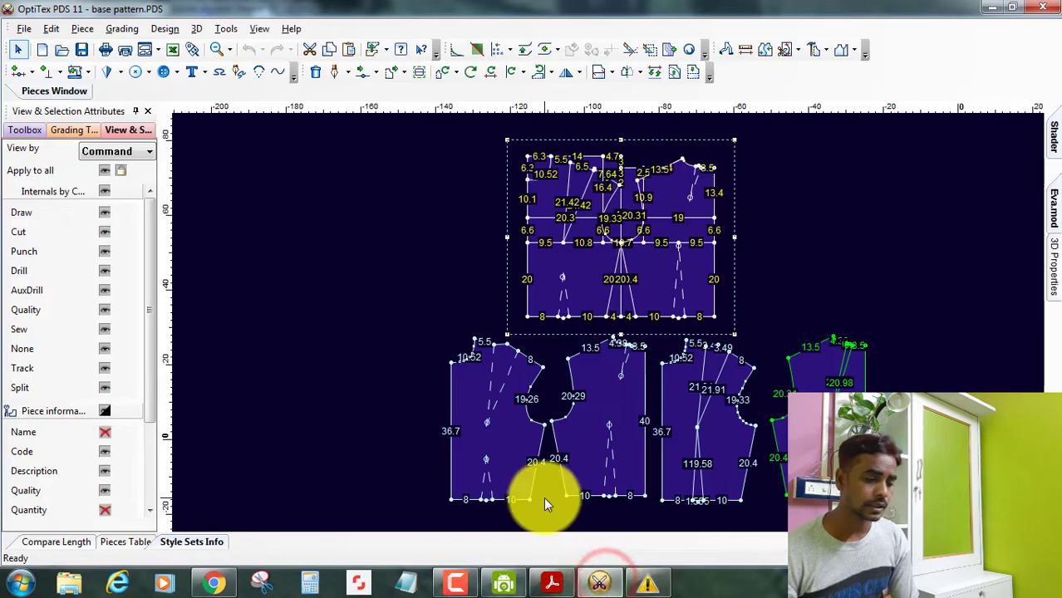
key("alt+Tab")
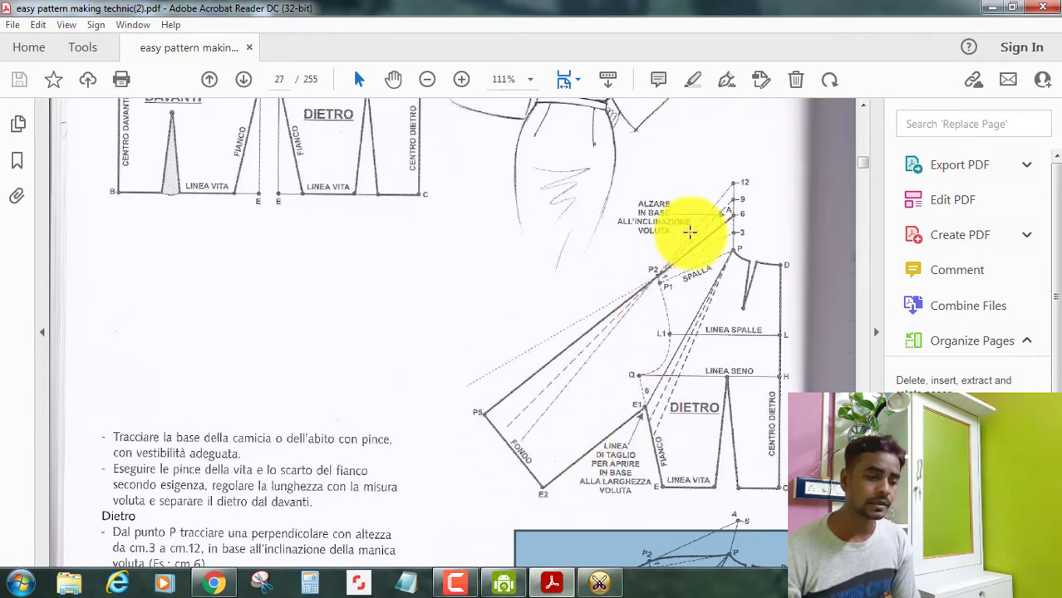
scroll(683, 409, "down", 3)
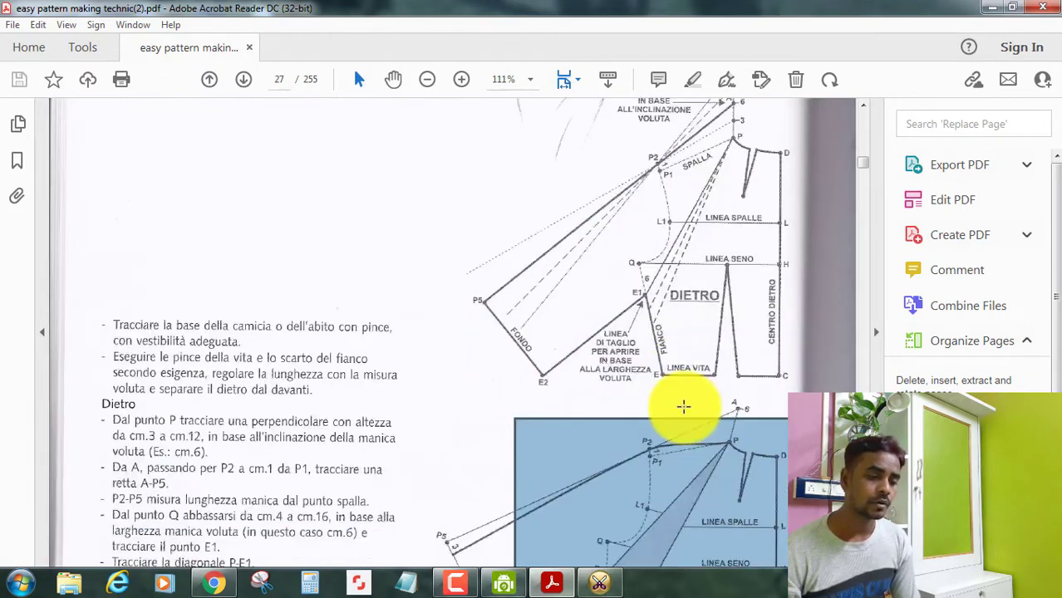
scroll(684, 409, "down", 2)
scroll(686, 406, "down", 4)
left_click(674, 290)
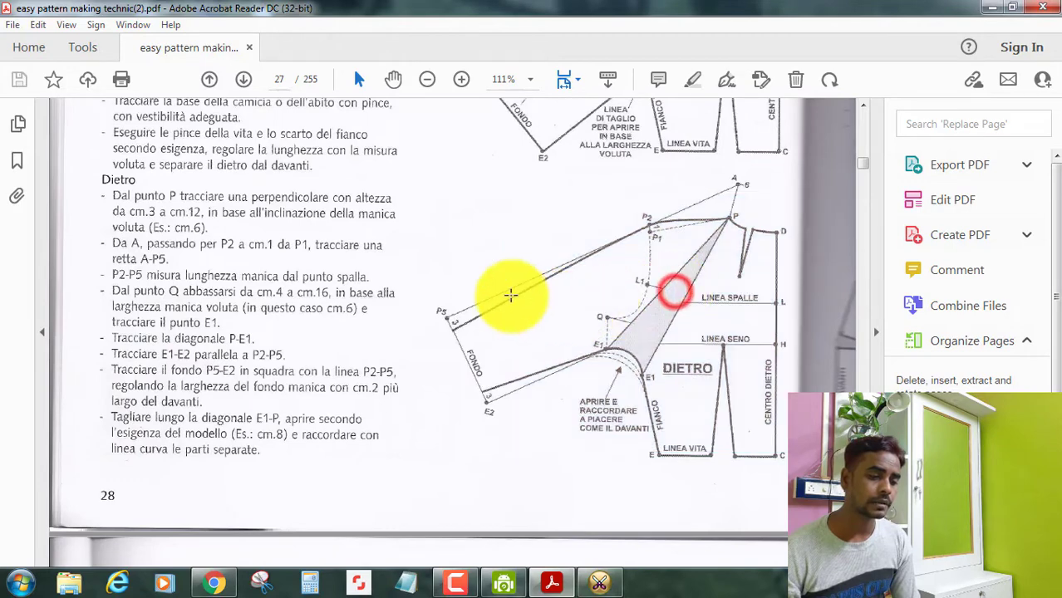
left_click_drag(557, 227, 761, 450)
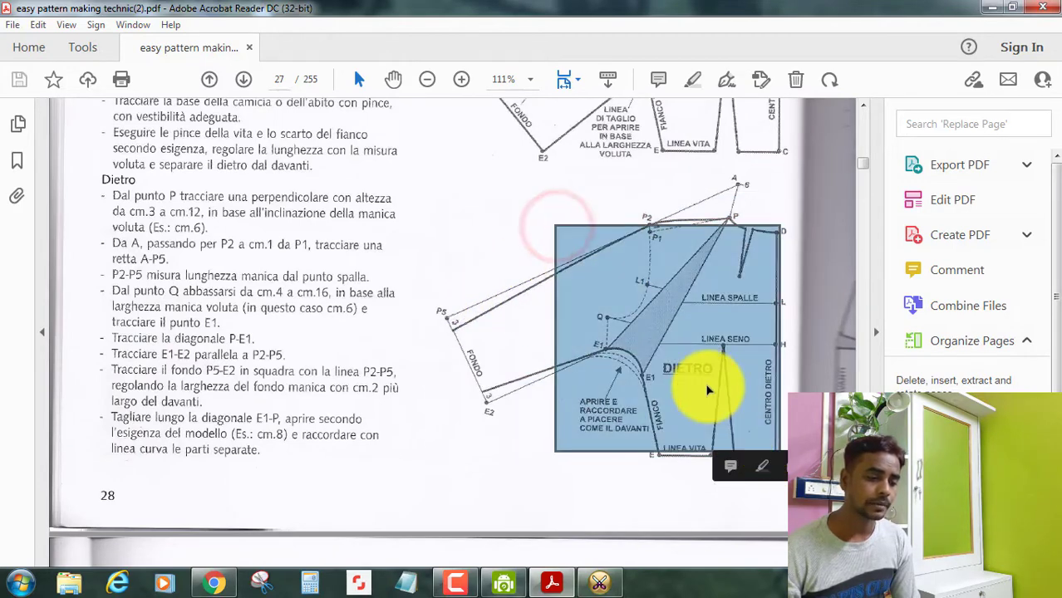
left_click(706, 388)
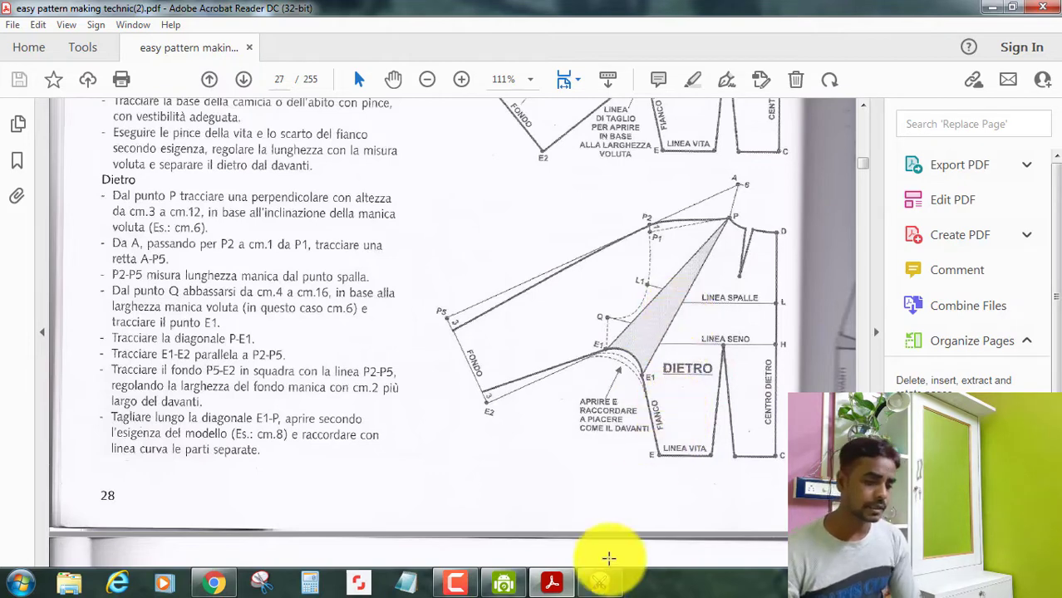
In OptiTex, build a new piece from the back bodice area
left_click(600, 582)
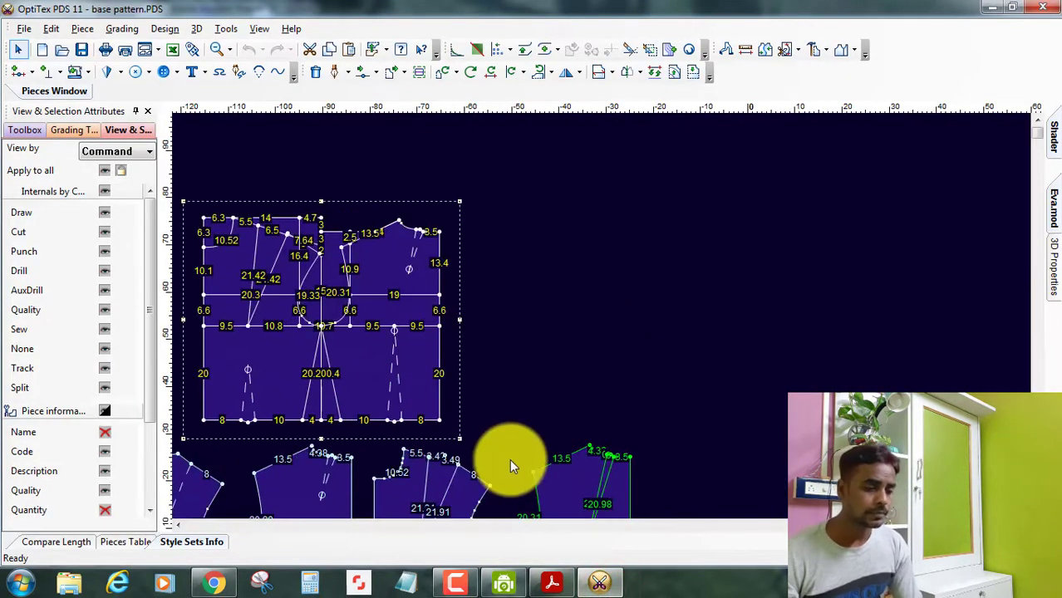
scroll(608, 322, "down", 2)
scroll(608, 322, "up", 1)
left_click(472, 364)
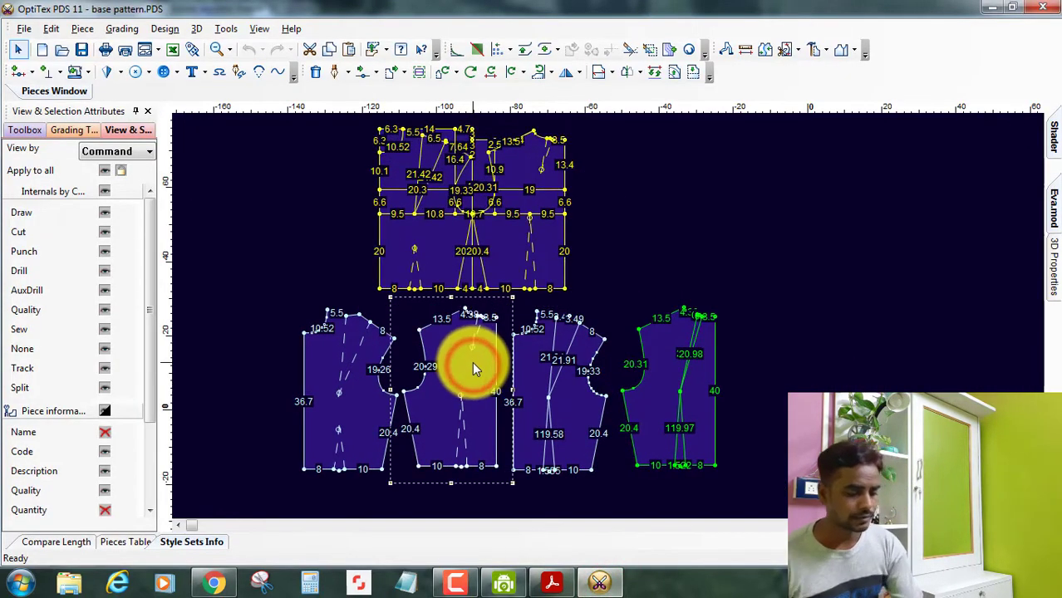
key("ctrl+n")
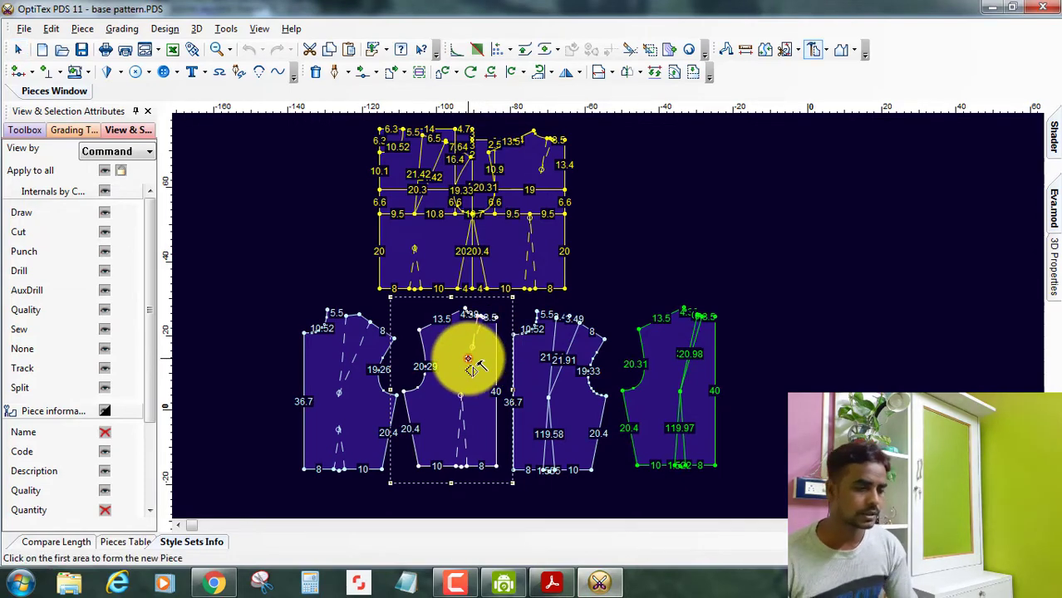
left_click(468, 359)
right_click(580, 226)
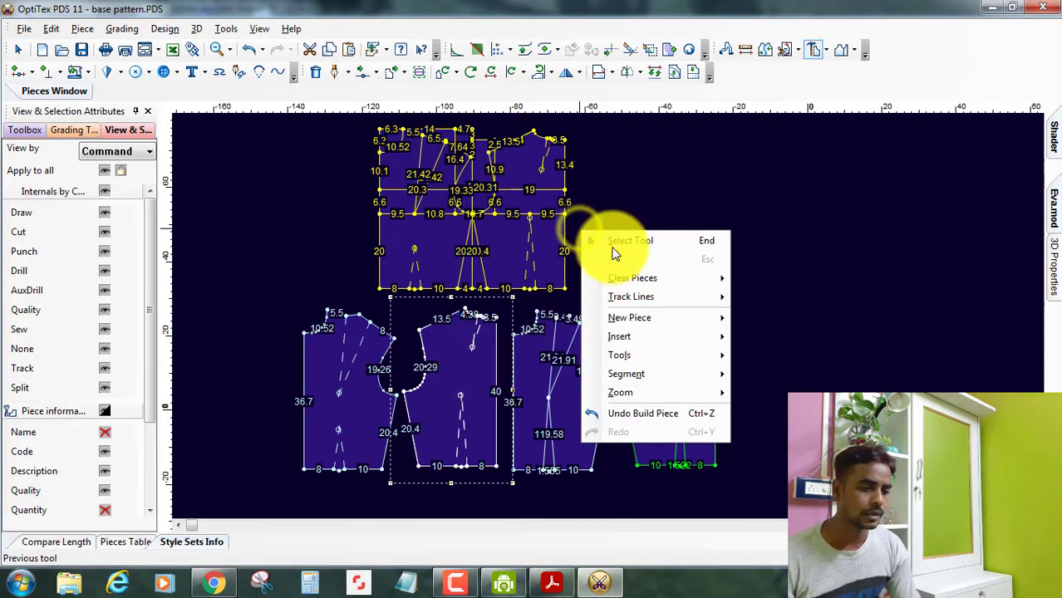
left_click(616, 239)
Drag the new back piece right onto empty canvas and zoom in
left_click_drag(481, 374, 607, 330)
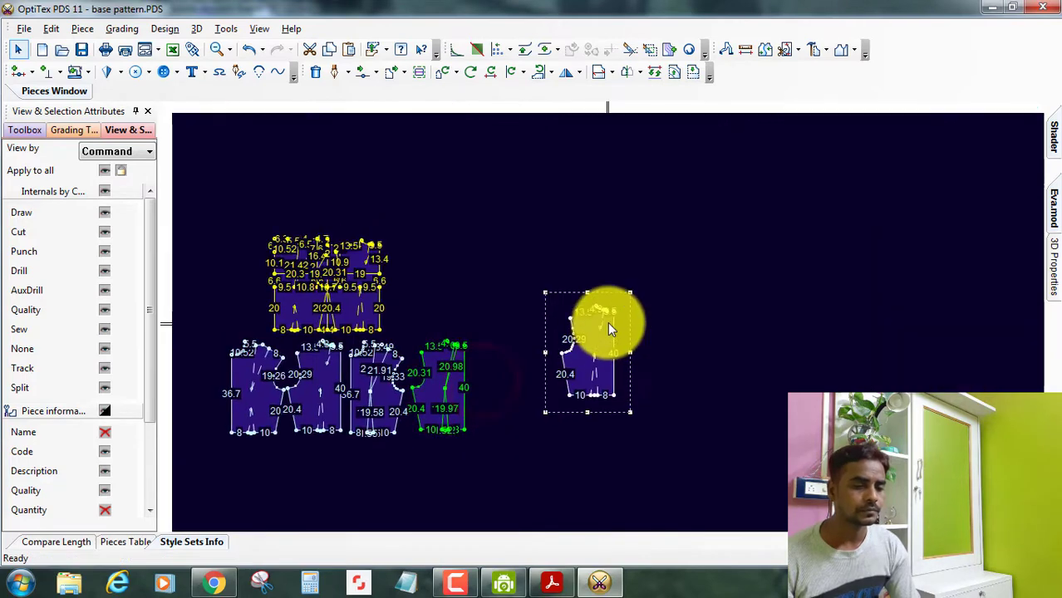
scroll(608, 330, "up", 2)
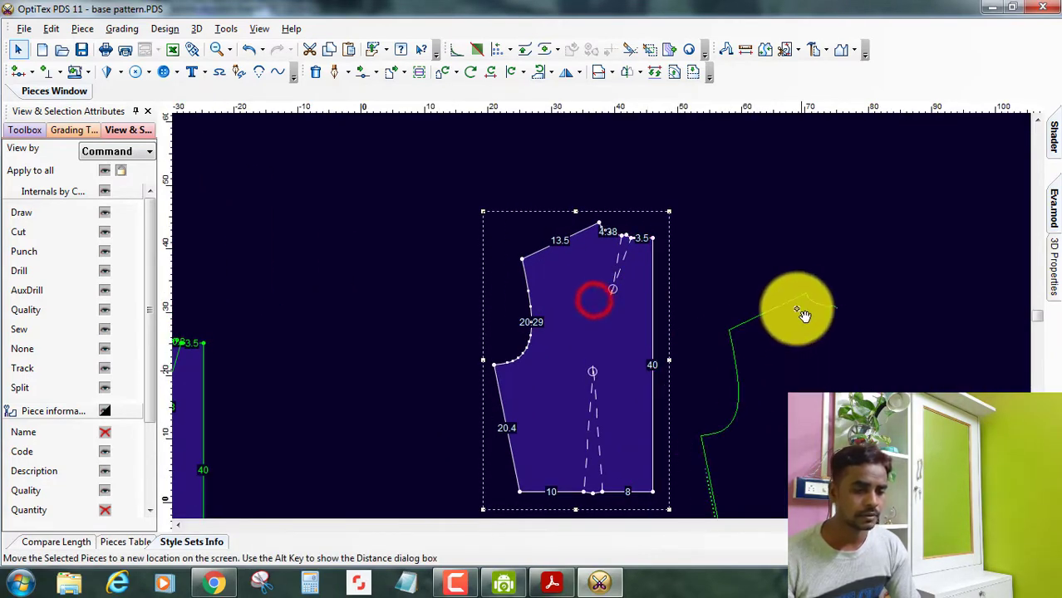
left_click_drag(611, 318, 801, 309)
scroll(604, 322, "up", 1)
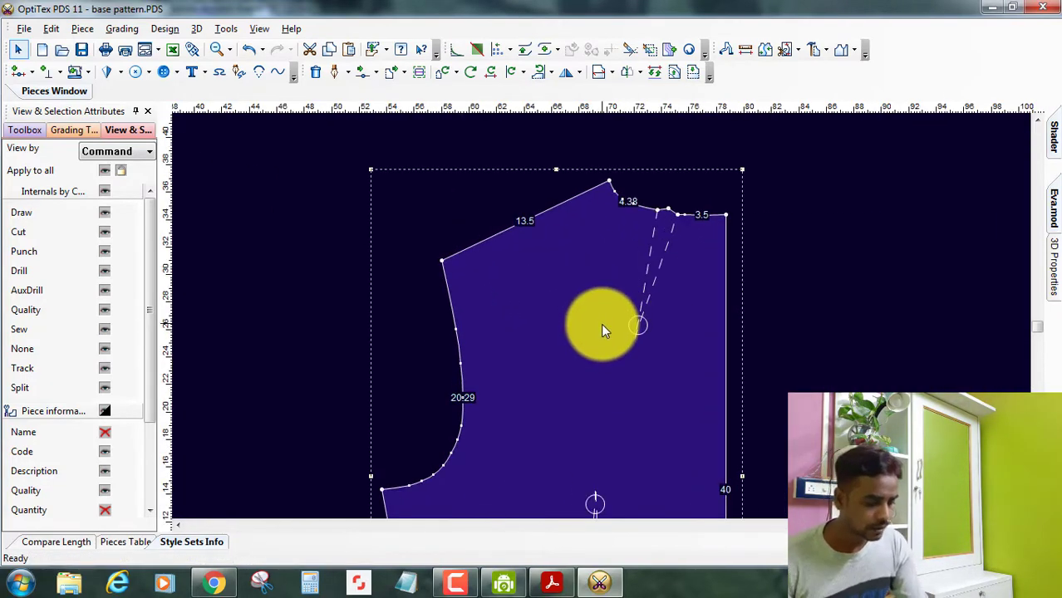
Draw a 12-long vertical internal line up from the copied back bodice's shoulder point
key("d")
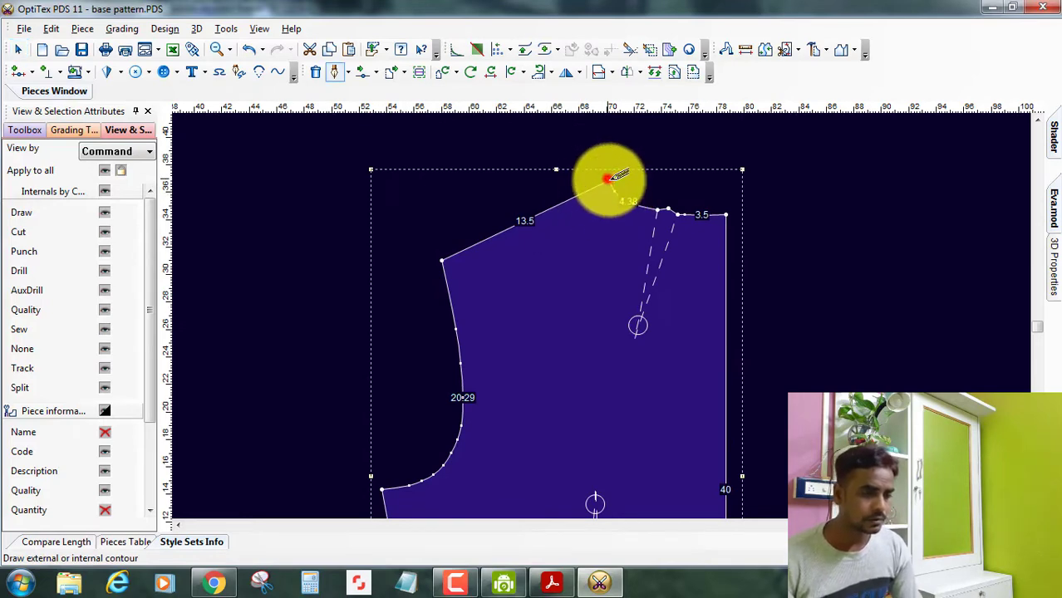
left_click(609, 178)
left_click(241, 256)
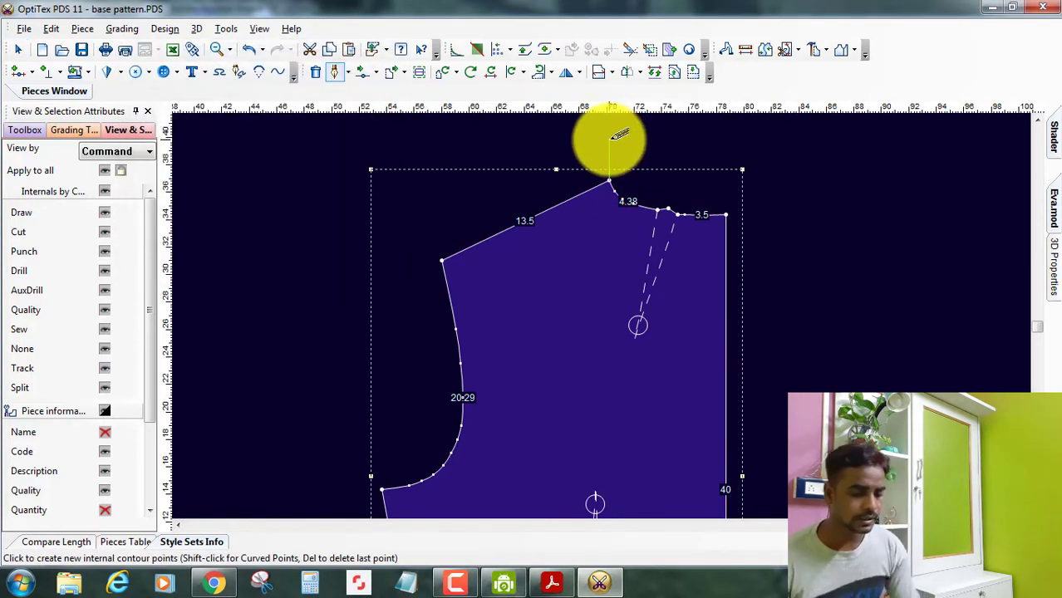
left_click(601, 242)
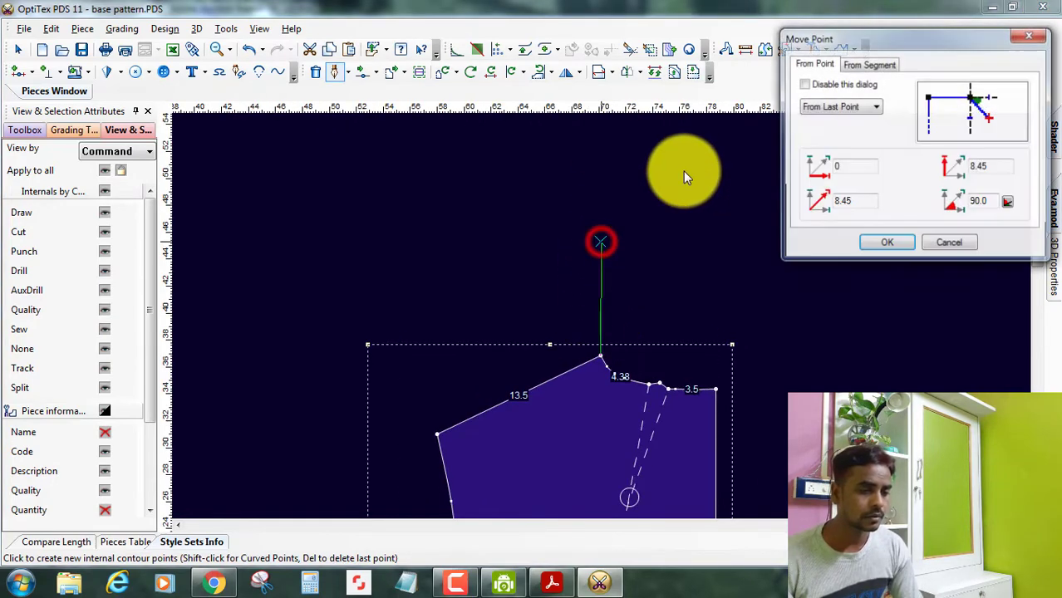
double_click(981, 165)
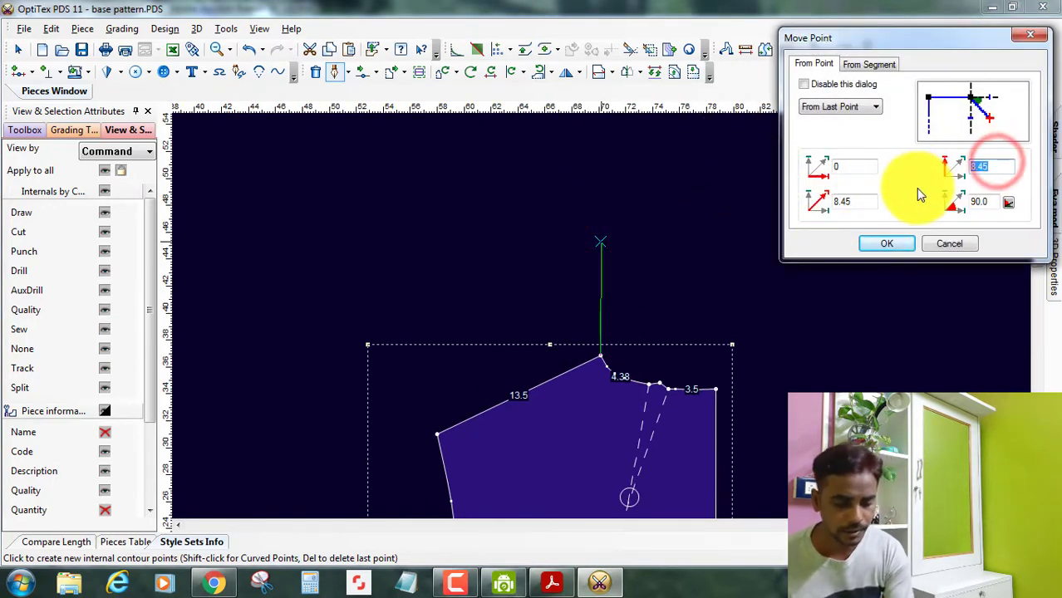
type("12")
left_click(884, 247)
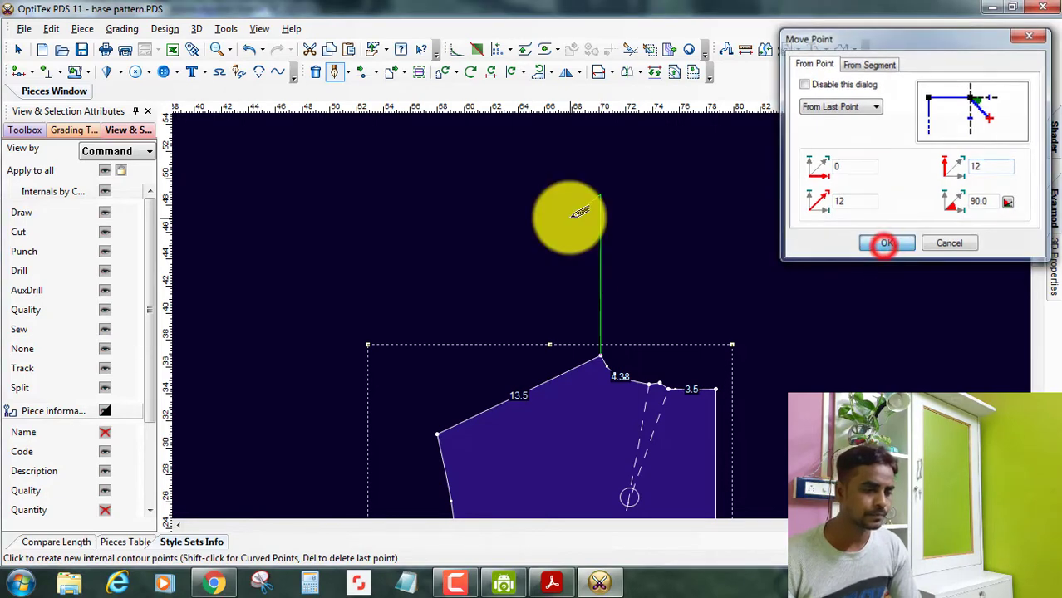
right_click(411, 136)
left_click(463, 154)
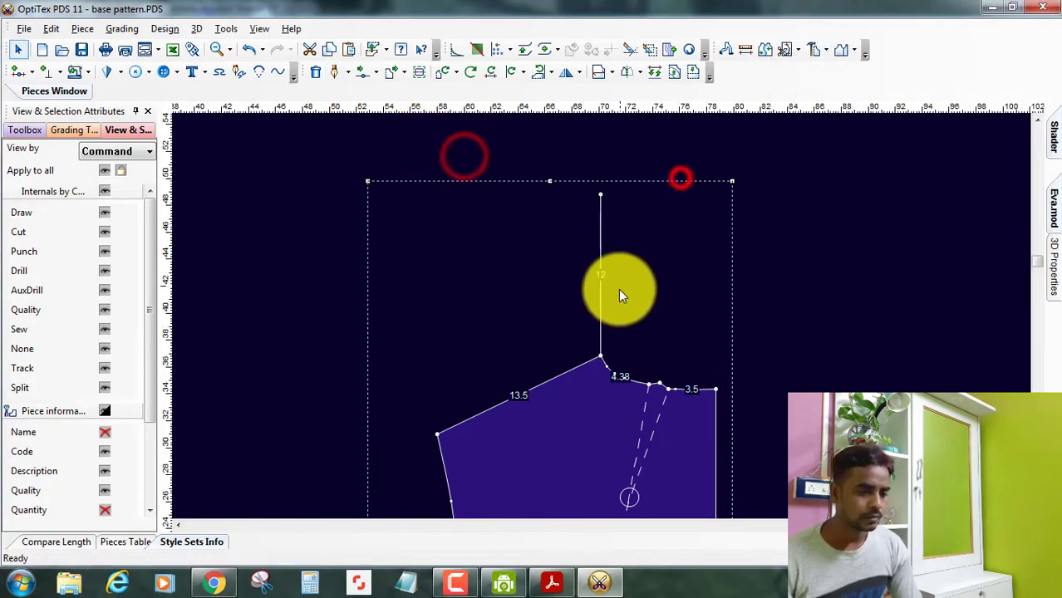
key("Insert")
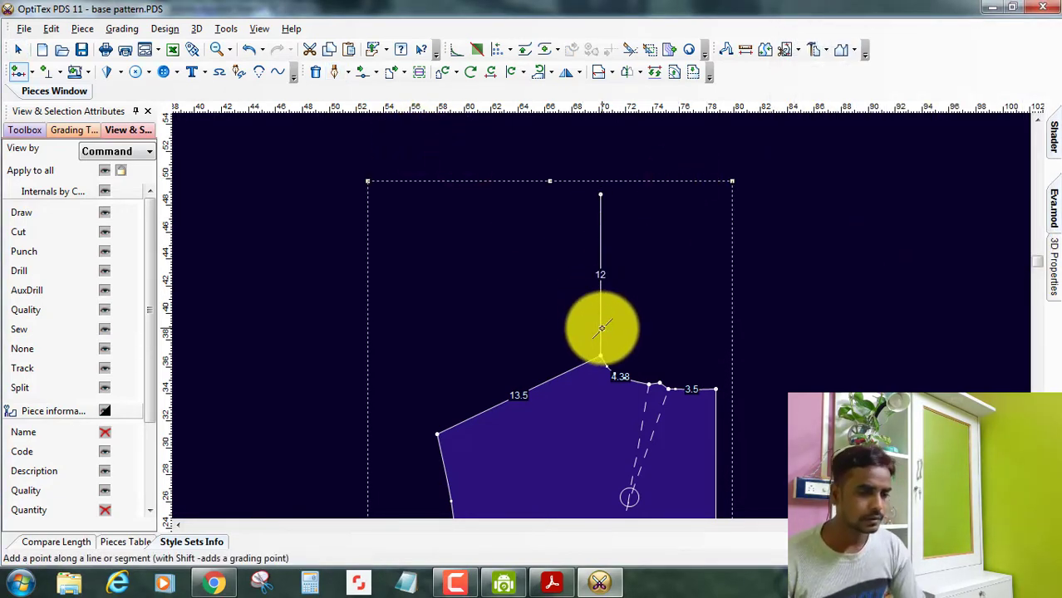
Add points every 3 along the vertical line above the shoulder
left_click(602, 329)
double_click(865, 219)
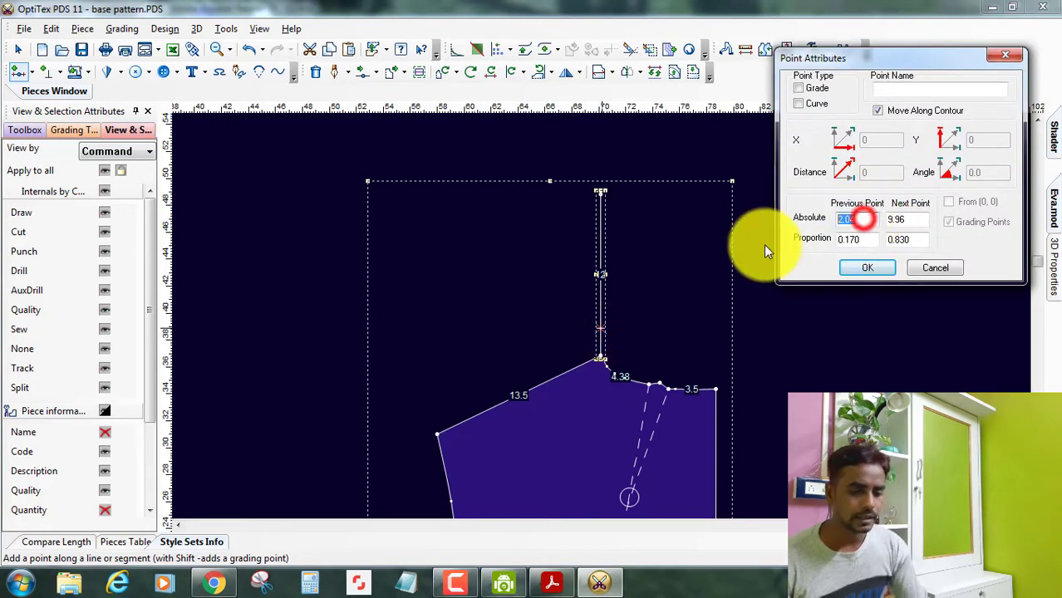
type("3")
left_click(798, 88)
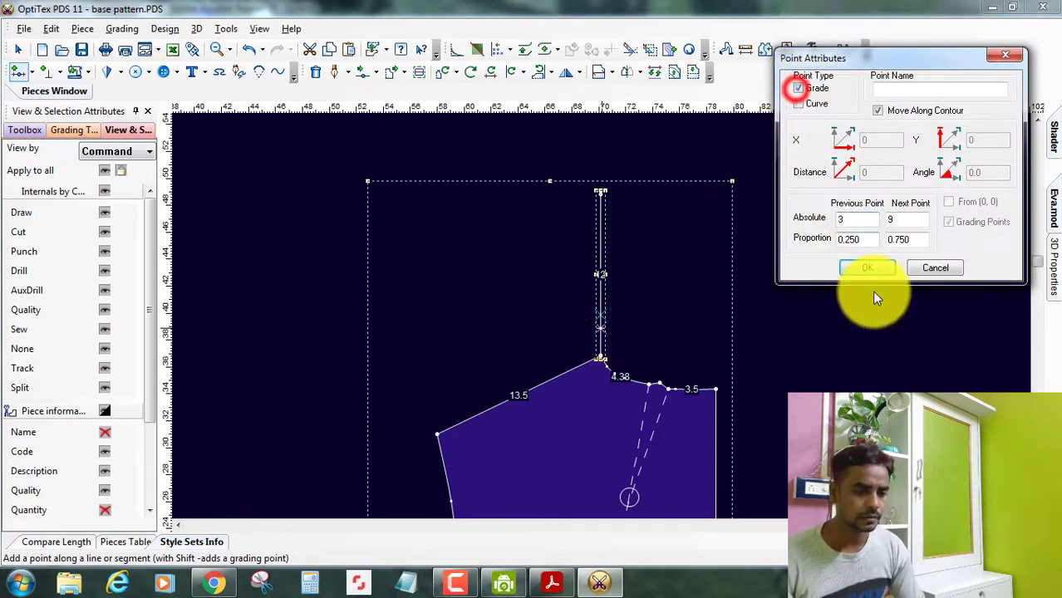
left_click(865, 267)
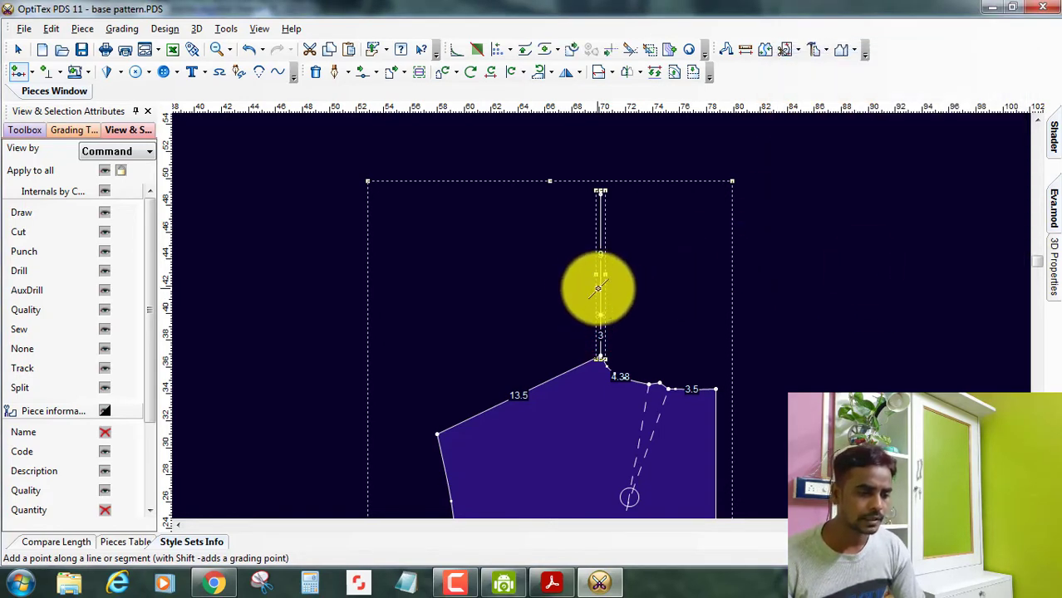
left_click(602, 288)
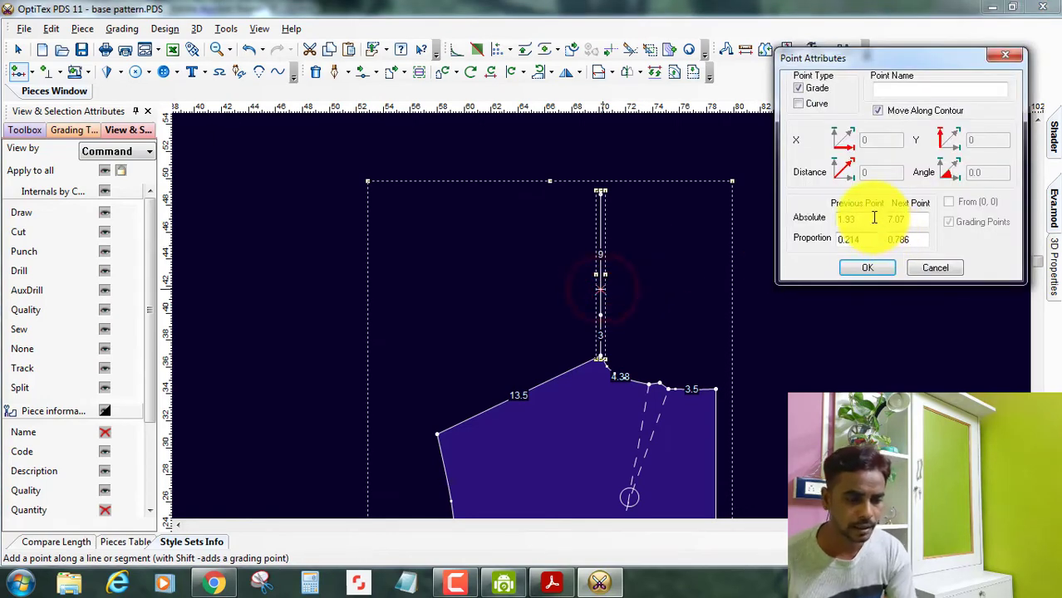
left_click(875, 218)
type("6")
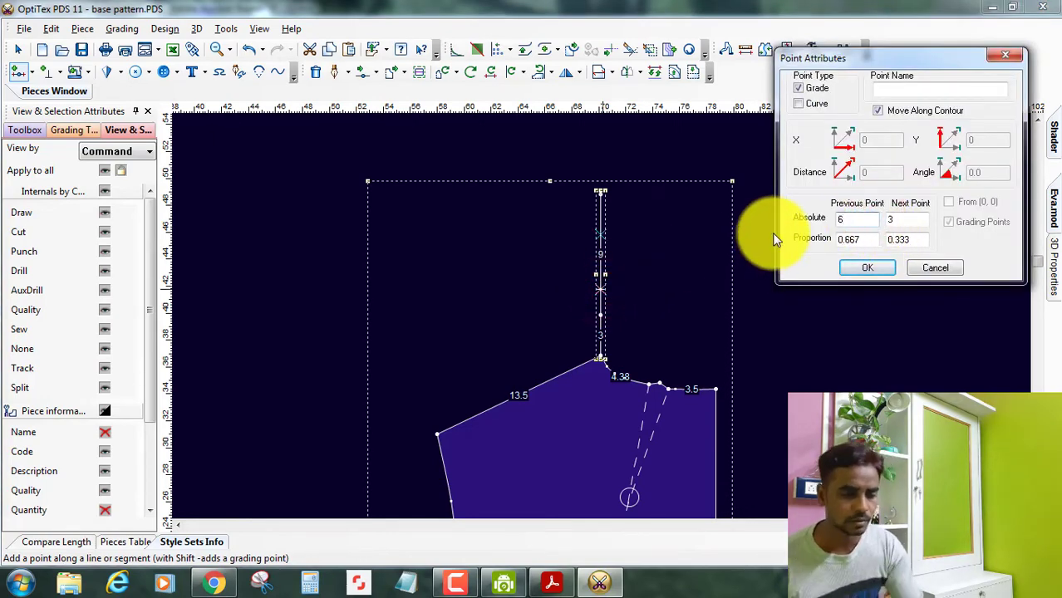
key("BackSpace")
type("3")
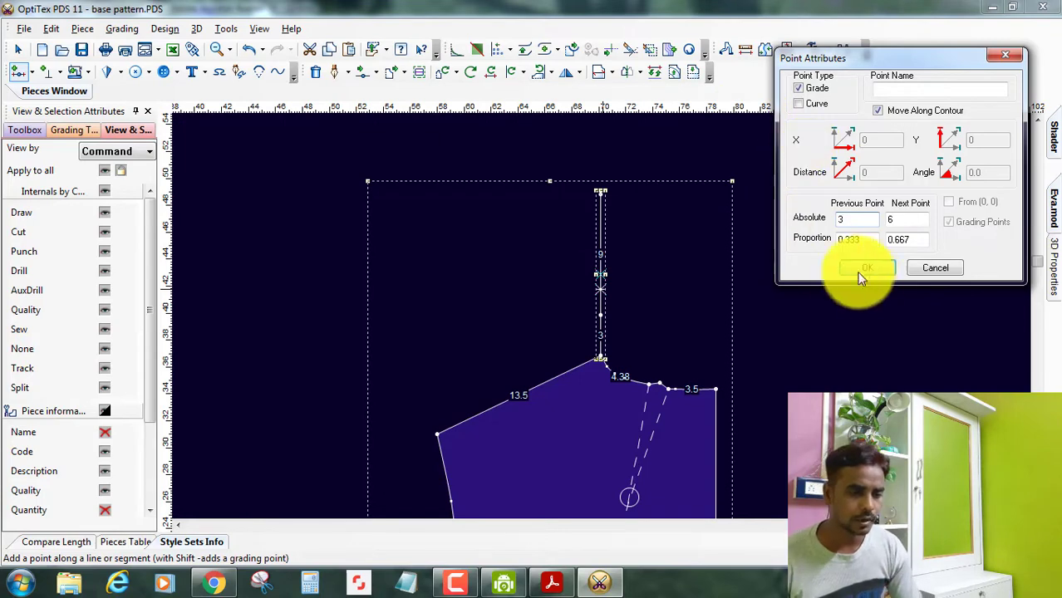
left_click(864, 269)
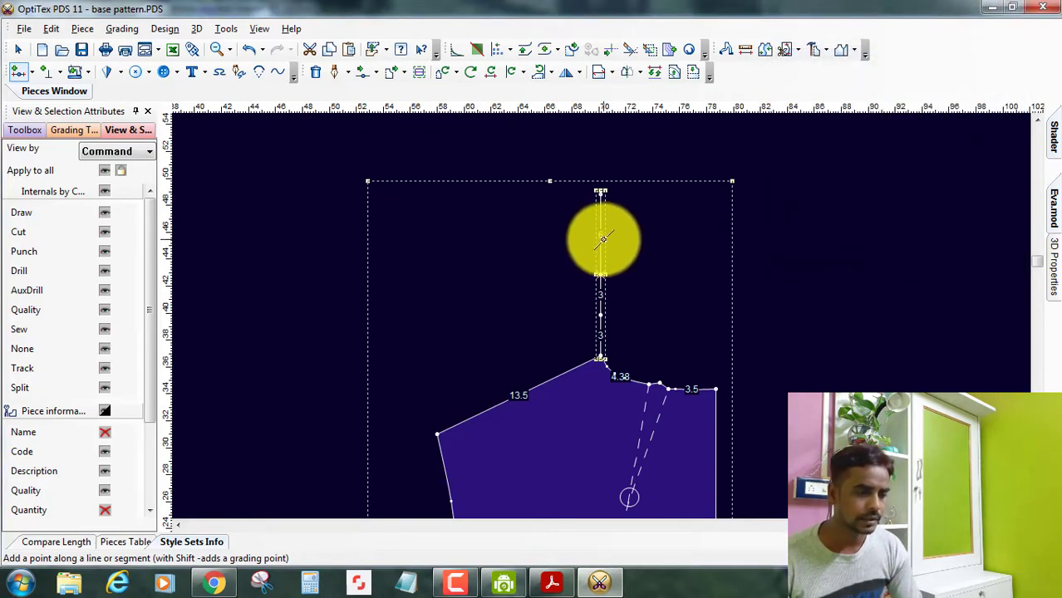
left_click(603, 239)
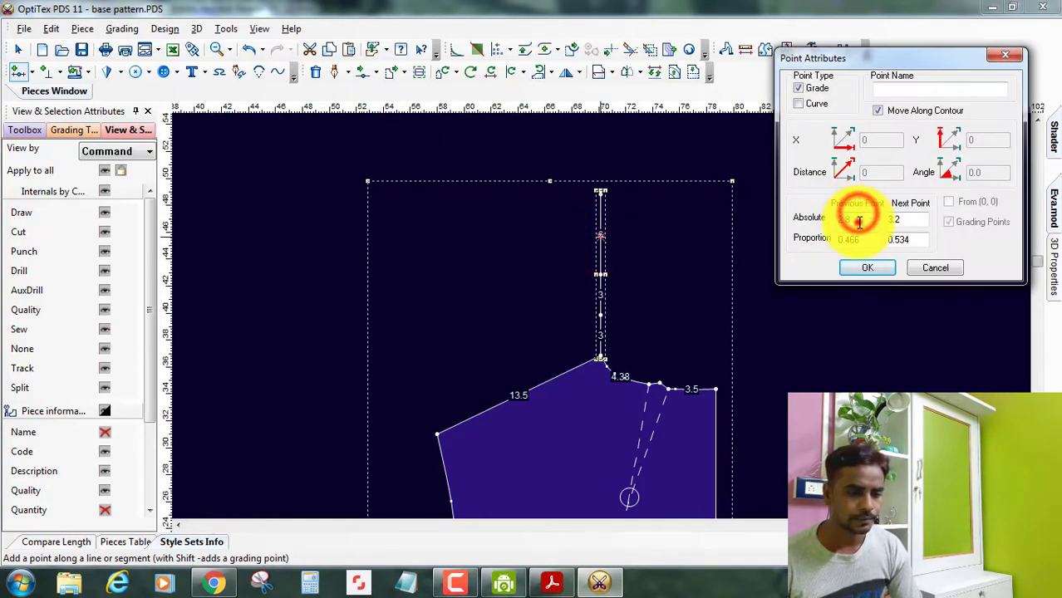
type("3")
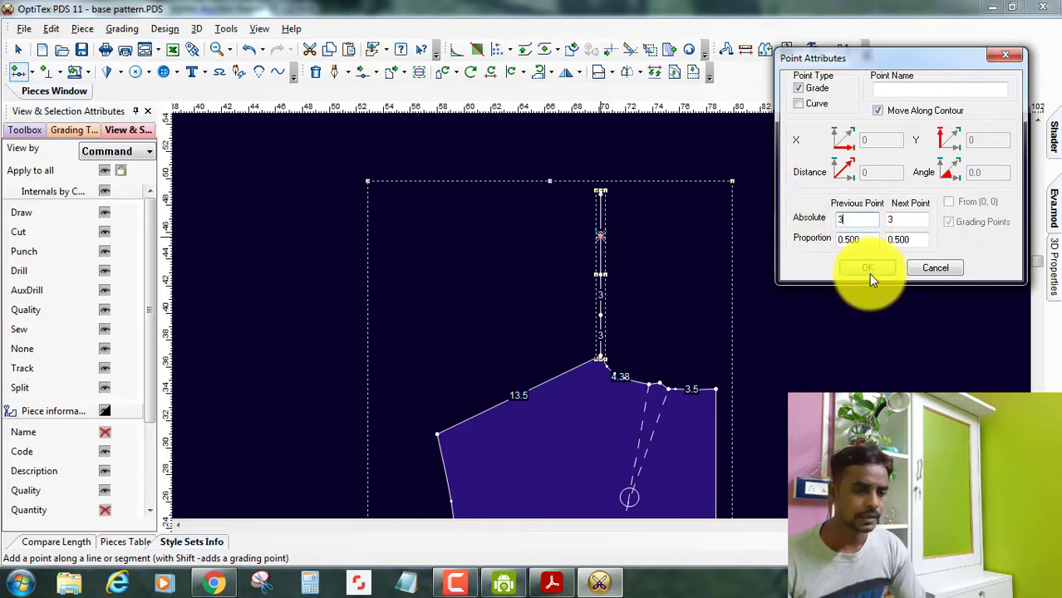
left_click(868, 269)
right_click(310, 185)
Add a side-seam point 6 below the underarm corner of the back bodice
left_click(392, 200)
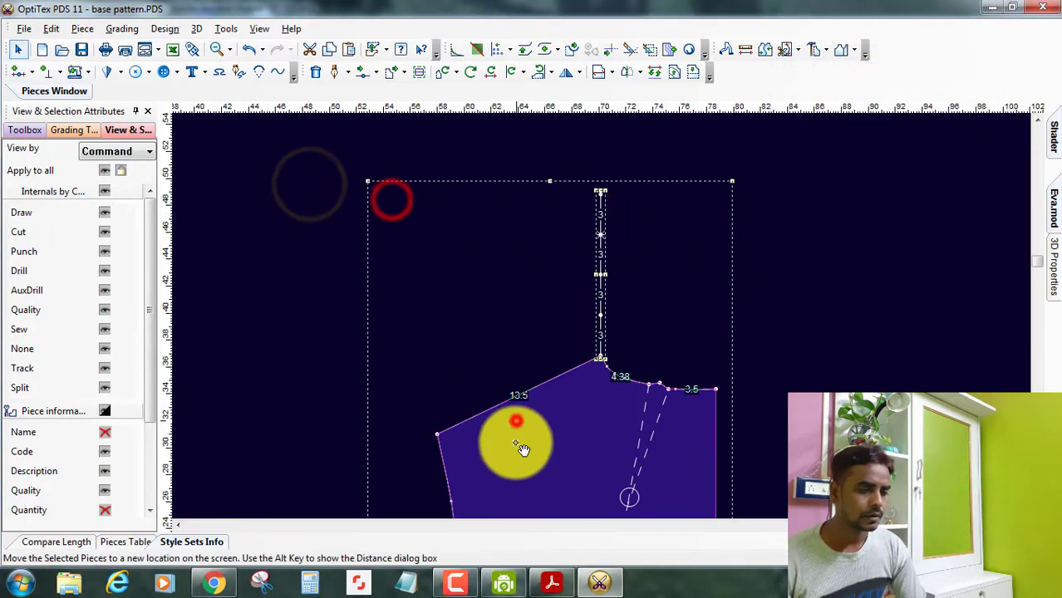
scroll(601, 331, "down", 1)
scroll(601, 331, "down", 1)
key("a")
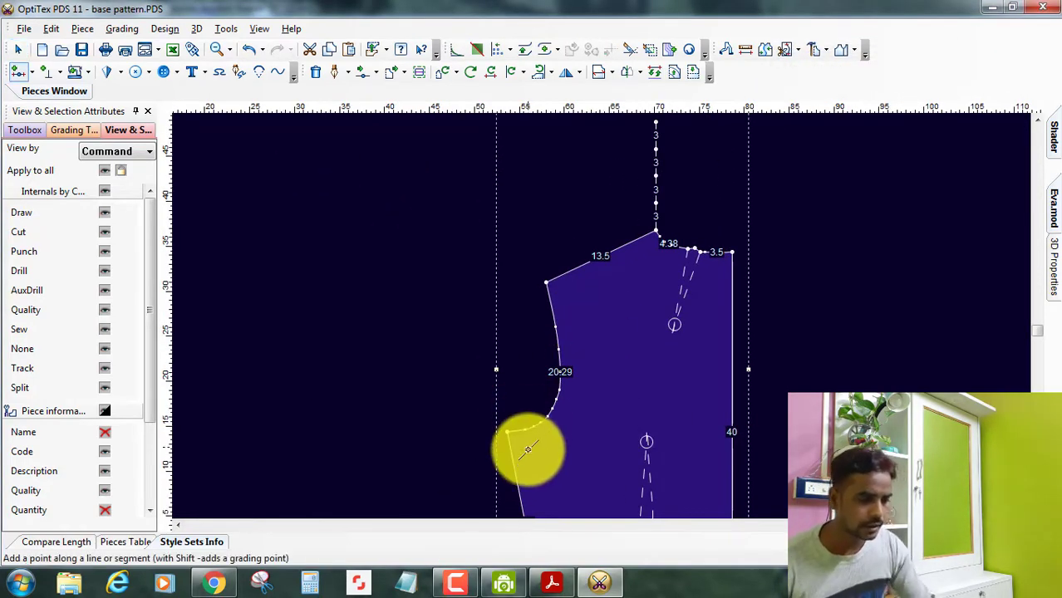
left_click(513, 463)
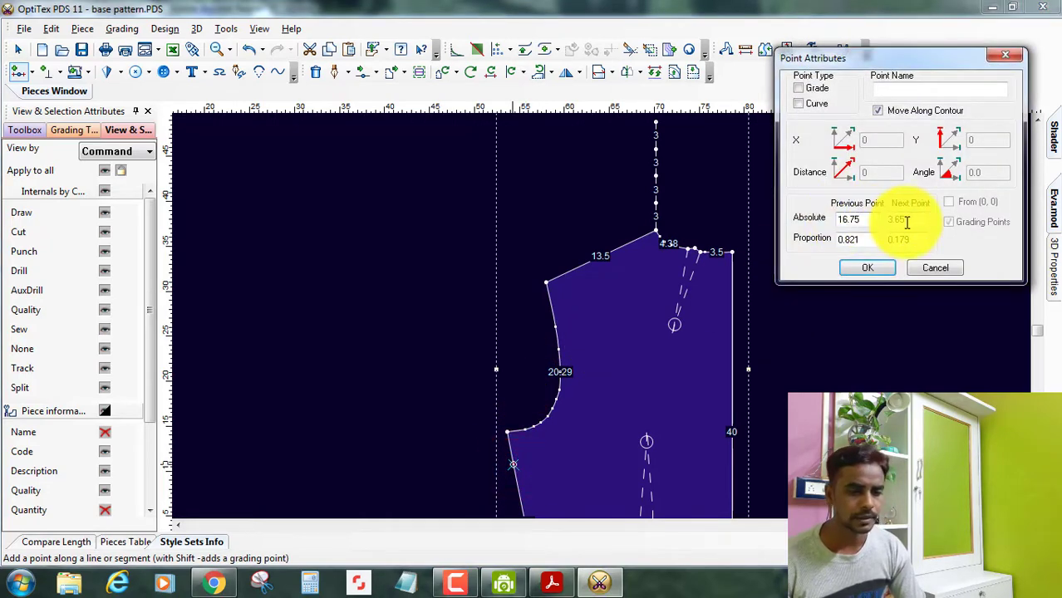
left_click(907, 222)
type("6")
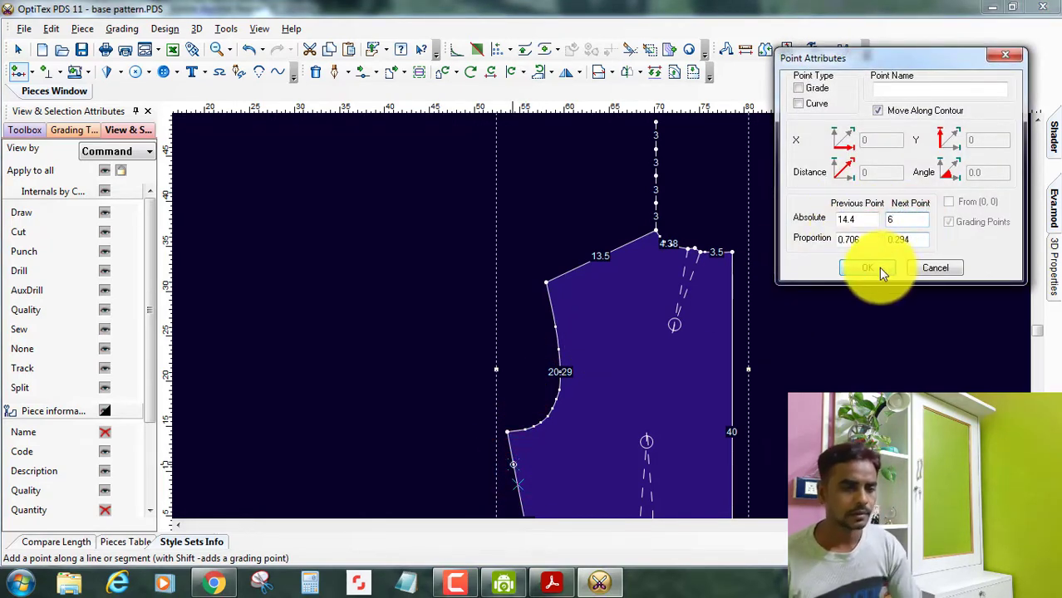
left_click(798, 88)
left_click(869, 268)
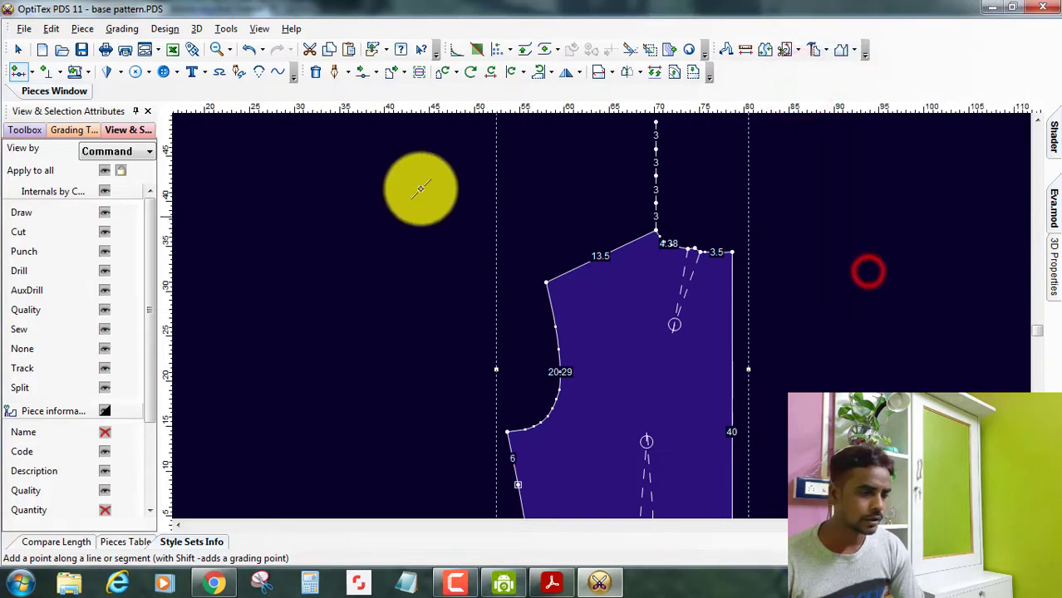
right_click(420, 190)
left_click(491, 194)
left_click(660, 275)
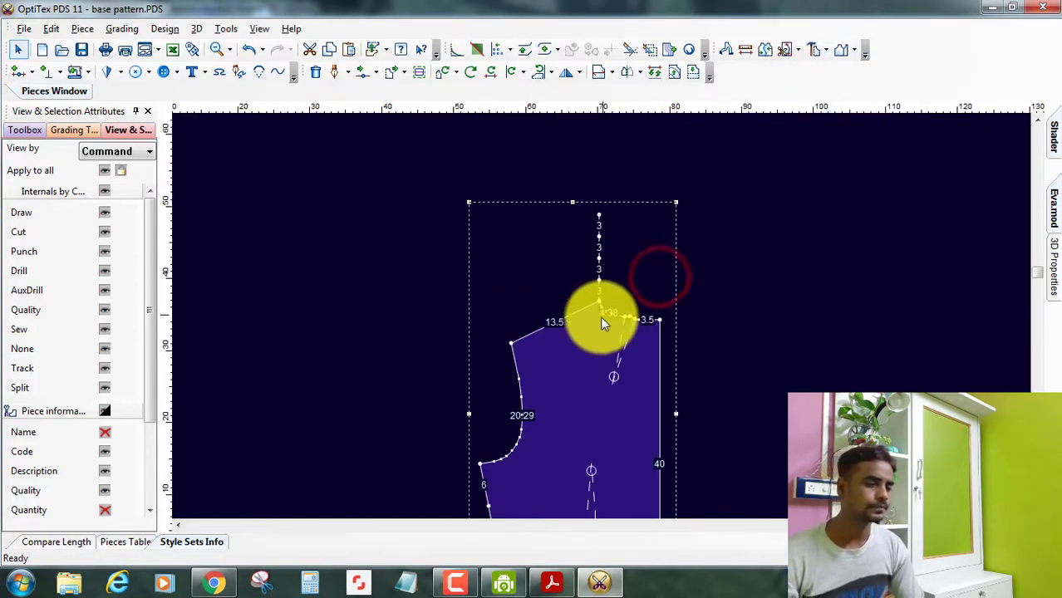
scroll(602, 319, "up", 2)
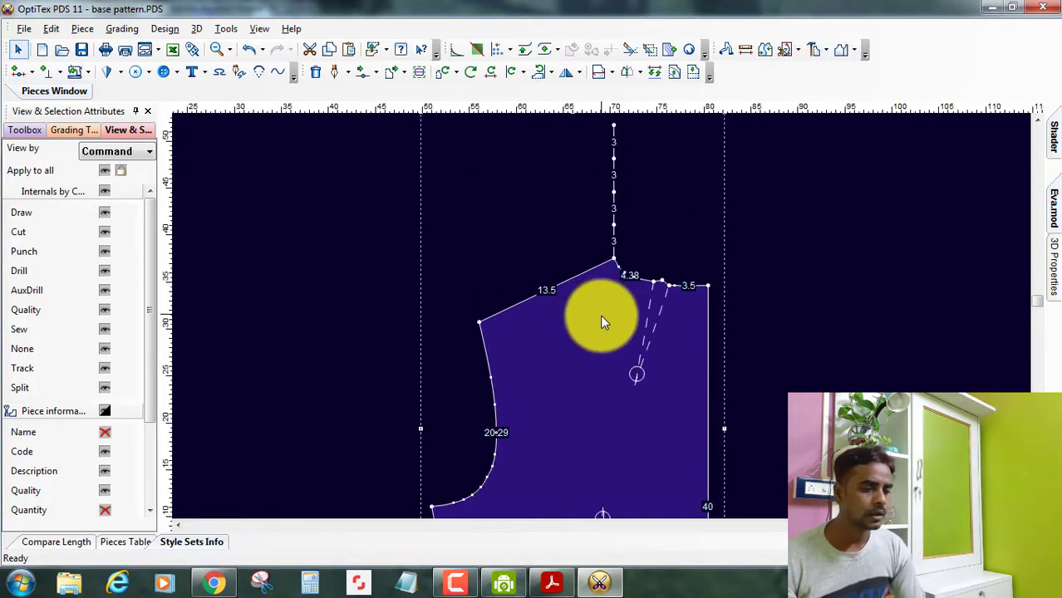
left_click(553, 581)
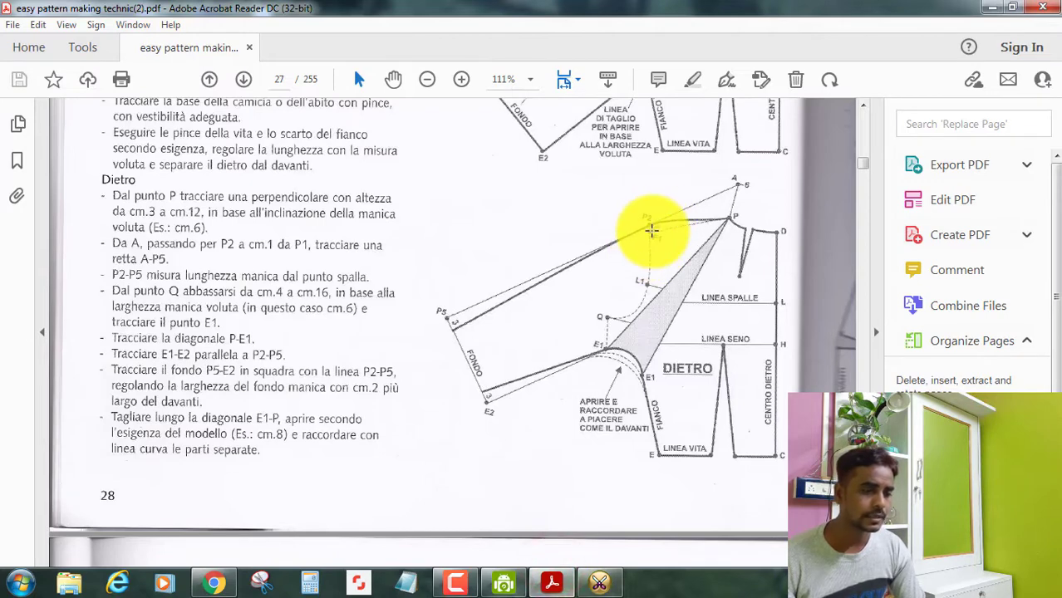
scroll(653, 220, "up", 5)
scroll(665, 200, "up", 1)
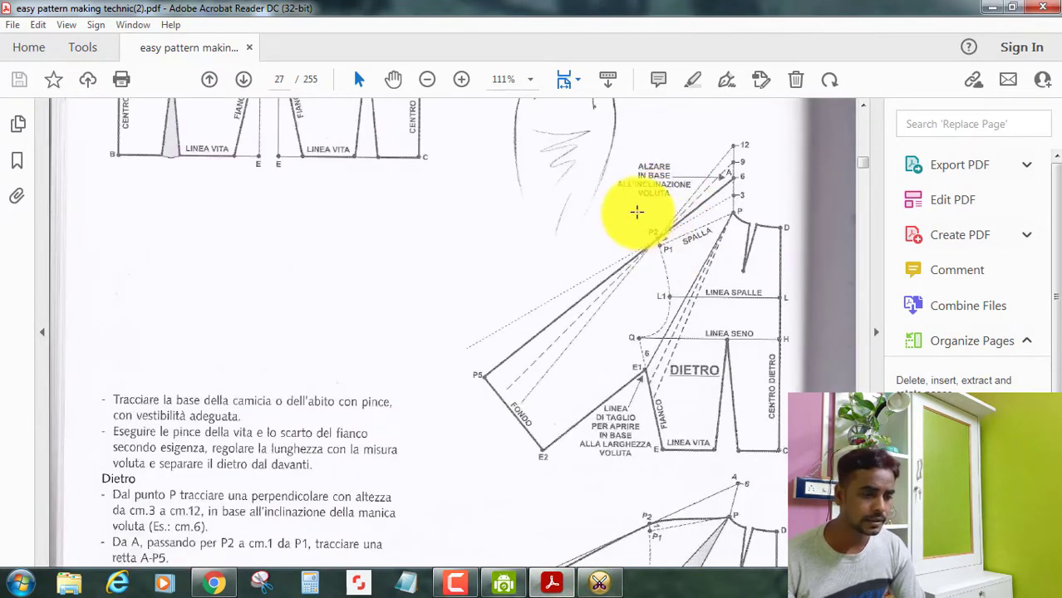
left_click_drag(636, 214, 665, 259)
left_click(668, 250)
scroll(678, 449, "down", 2)
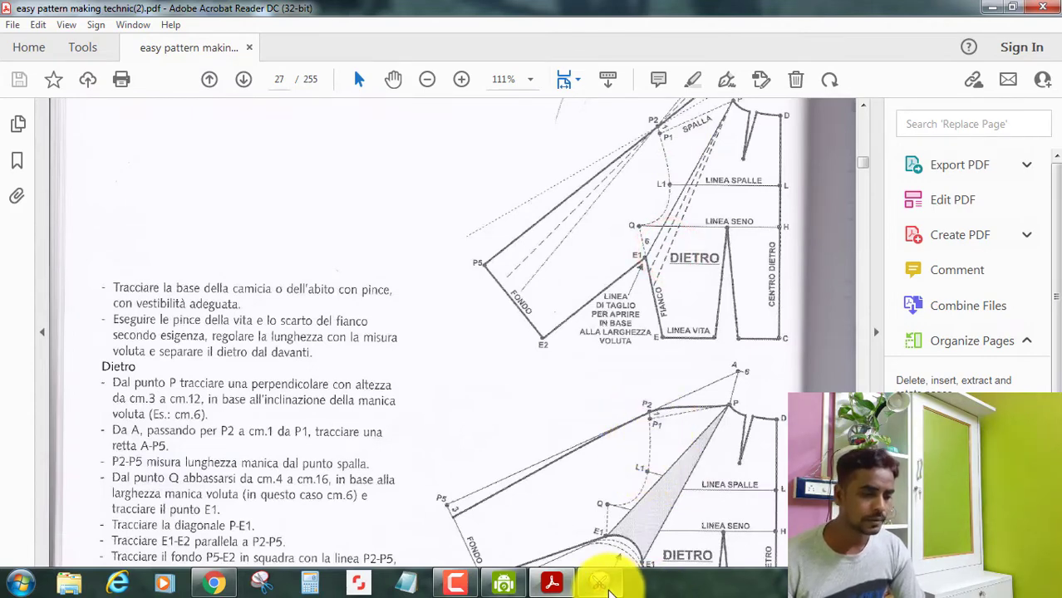
left_click(603, 582)
scroll(615, 325, "up", 2)
scroll(586, 313, "up", 2)
Move the shoulder tip up 1, making the shoulder 13.31 and the armhole 21.29
key("m")
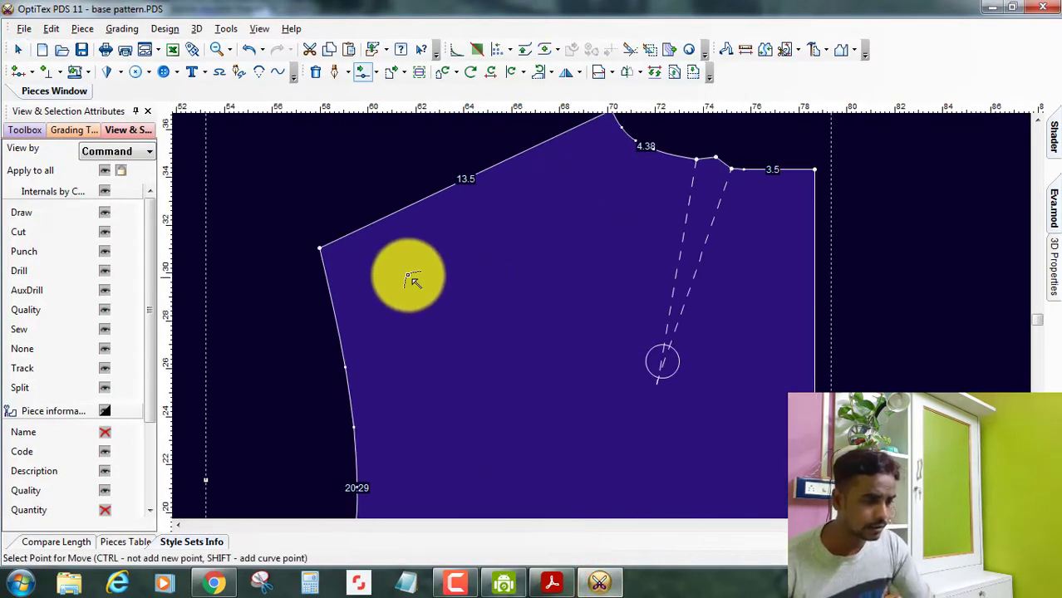
left_click(321, 251)
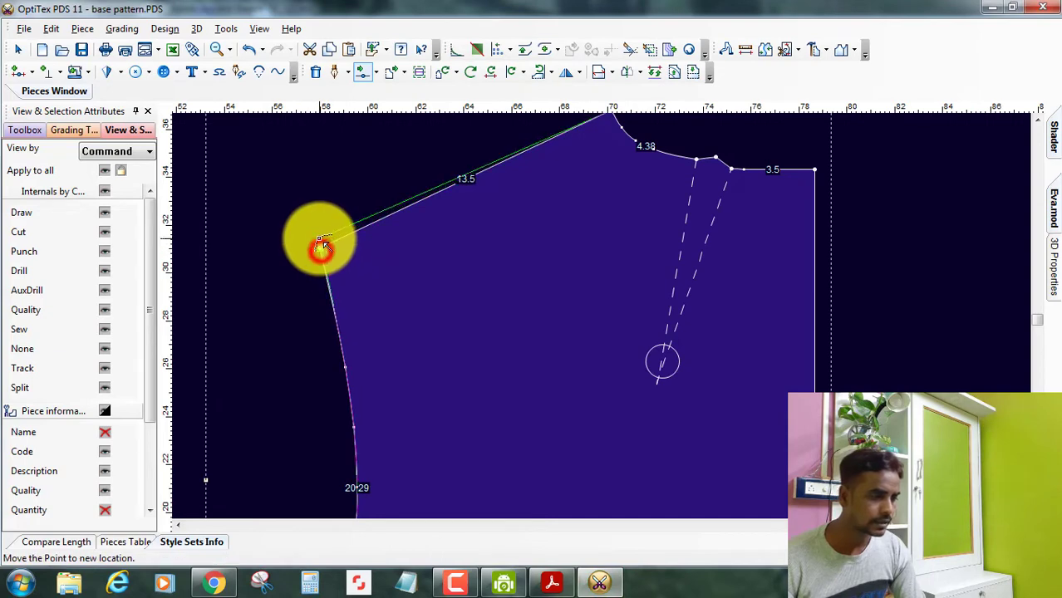
right_click(321, 237)
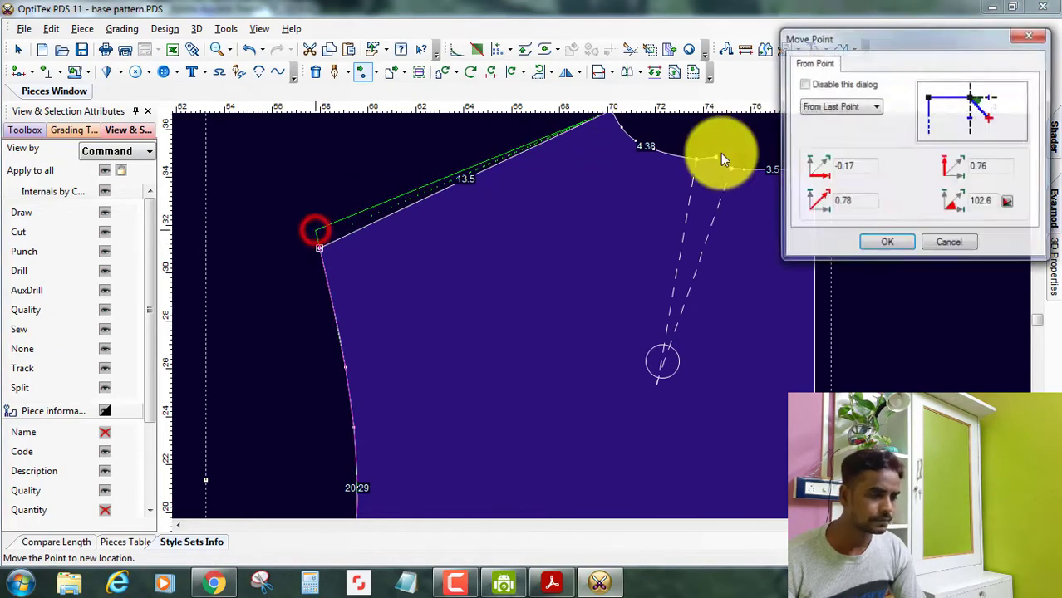
left_click(856, 202)
type("1")
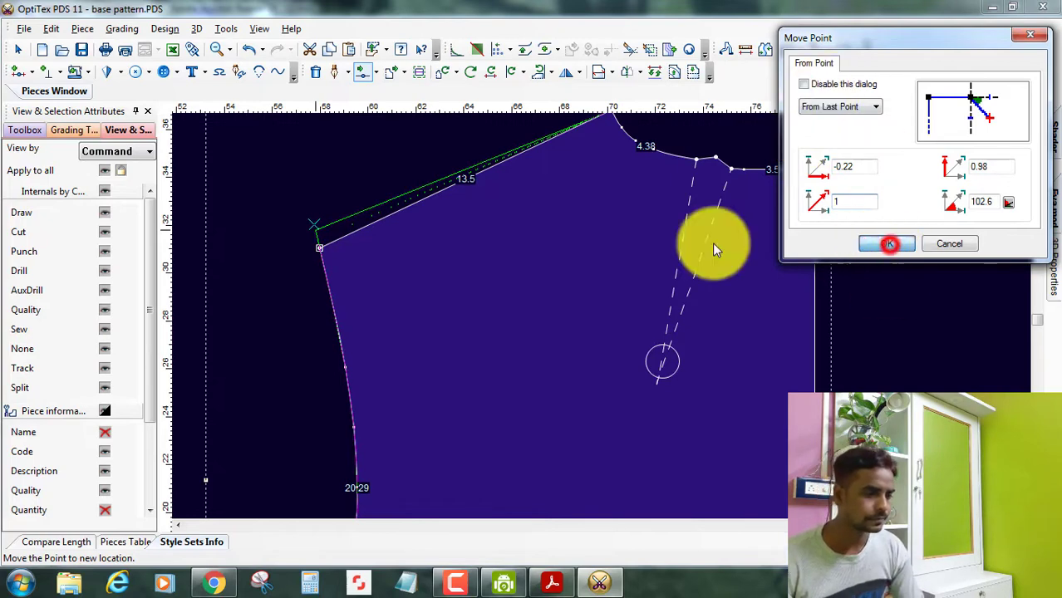
right_click(361, 149)
left_click(432, 162)
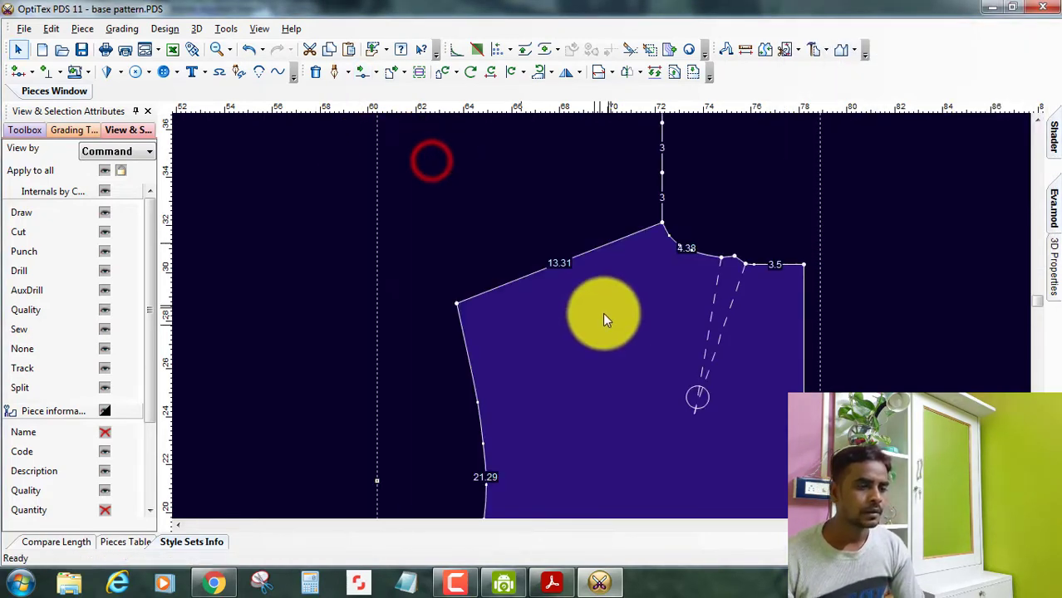
Drag out a guide line and define it through a vertical-line point and the shoulder tip
scroll(602, 315, "down", 1)
scroll(602, 311, "down", 1)
scroll(952, 295, "up", 1)
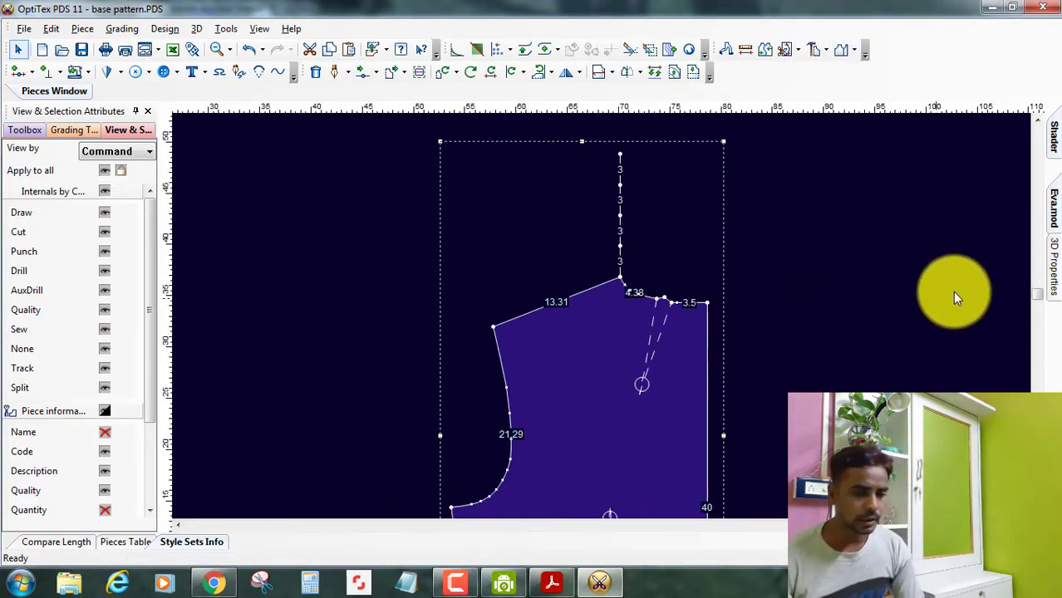
left_click_drag(1021, 253, 942, 274)
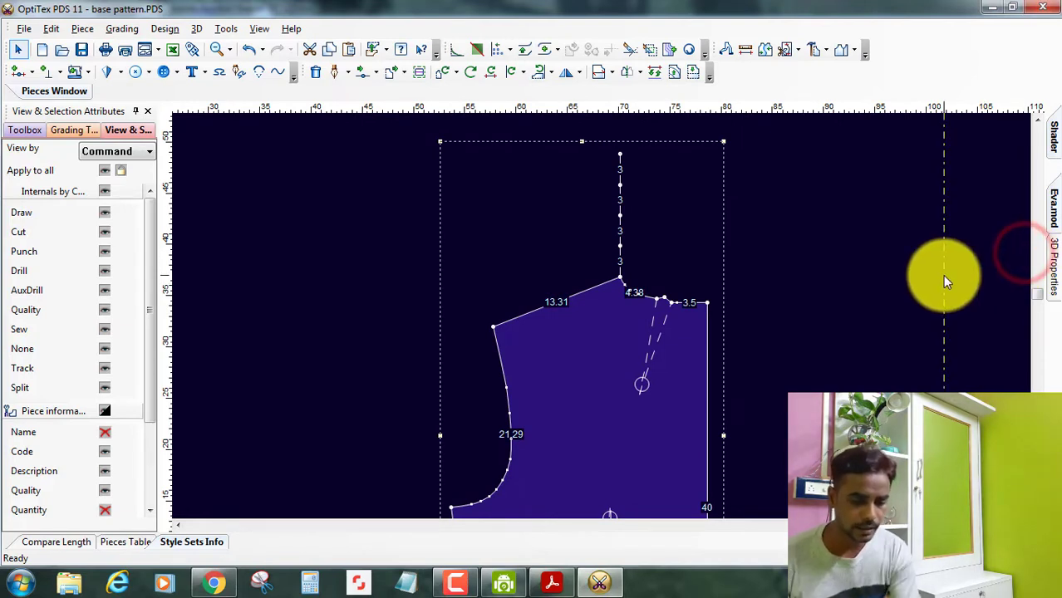
double_click(942, 274)
left_click(877, 96)
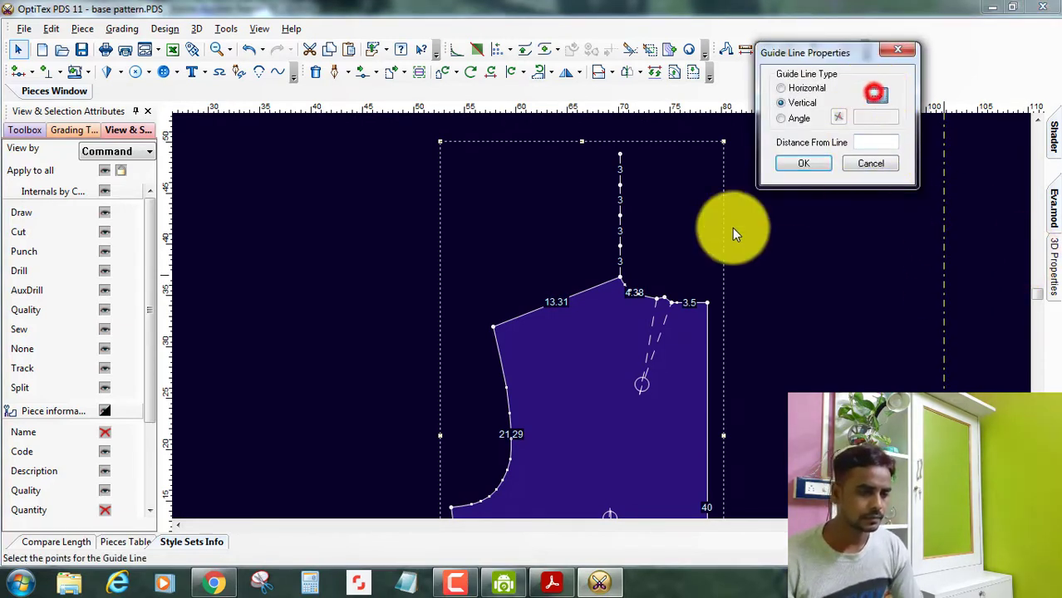
left_click(619, 214)
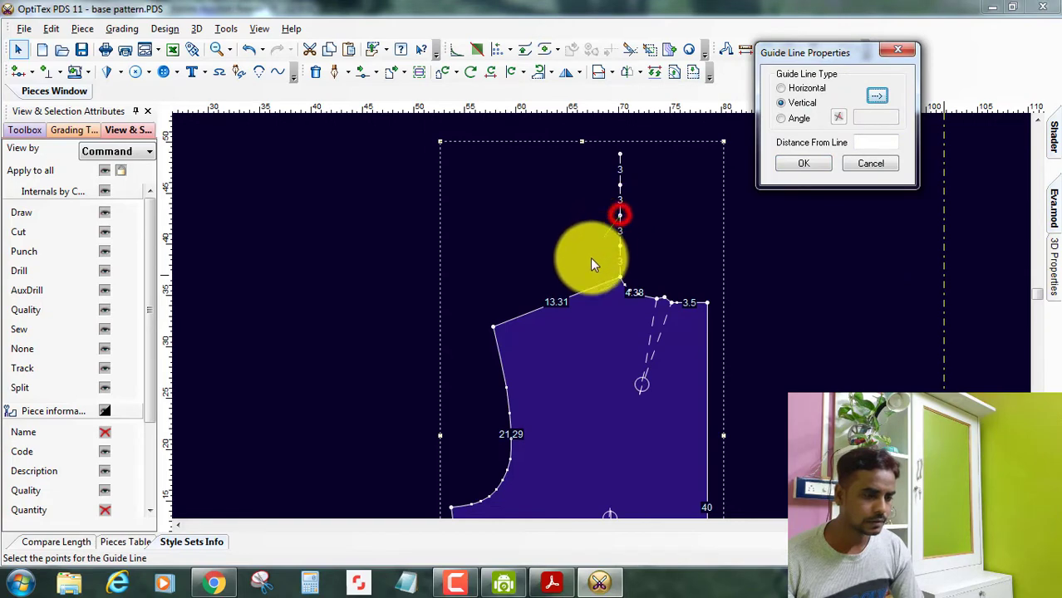
left_click(494, 326)
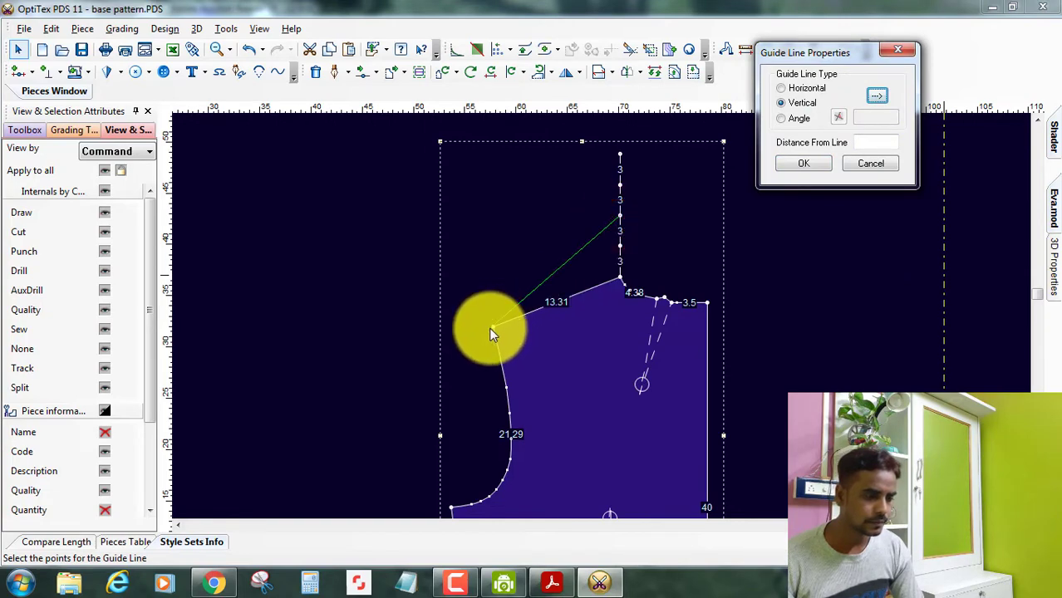
left_click(820, 297)
scroll(601, 315, "down", 2)
scroll(601, 315, "down", 2)
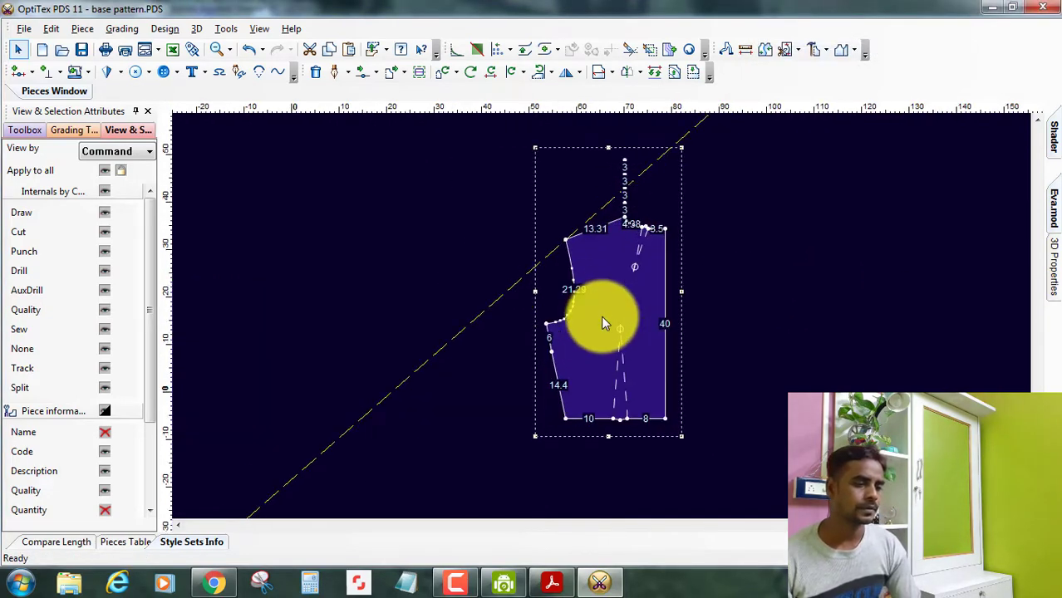
Add a crossing guide line at the pattern's 131.1° angle
double_click(457, 349)
left_click(838, 116)
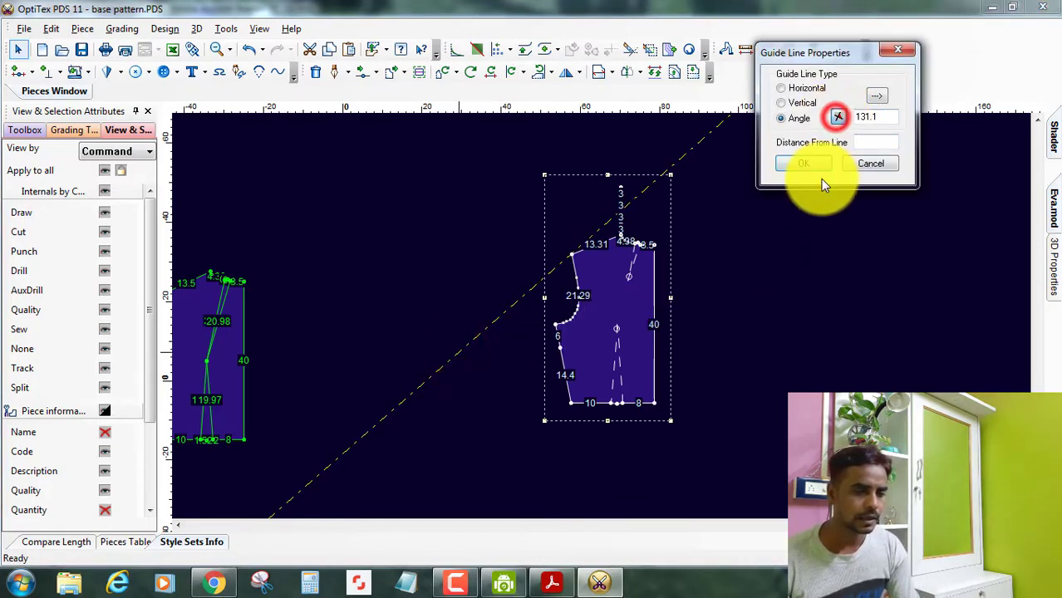
left_click(813, 165)
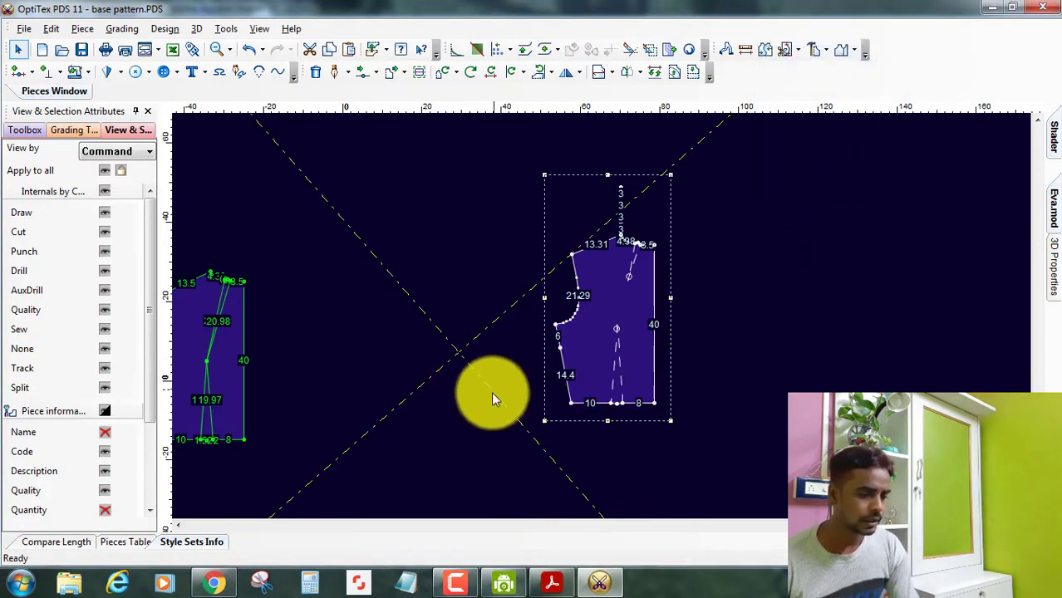
left_click(753, 392)
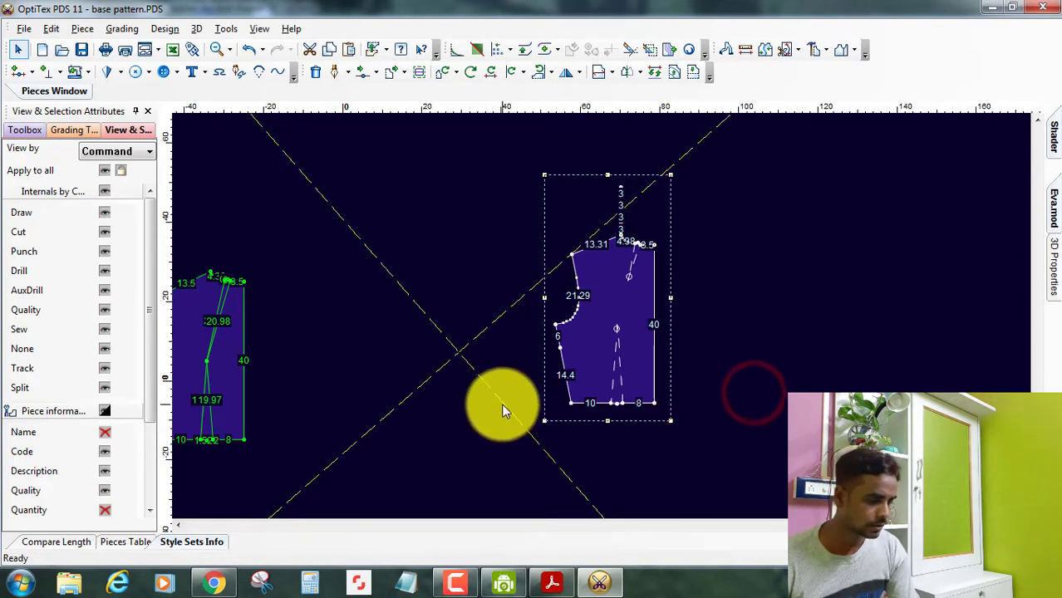
double_click(502, 406)
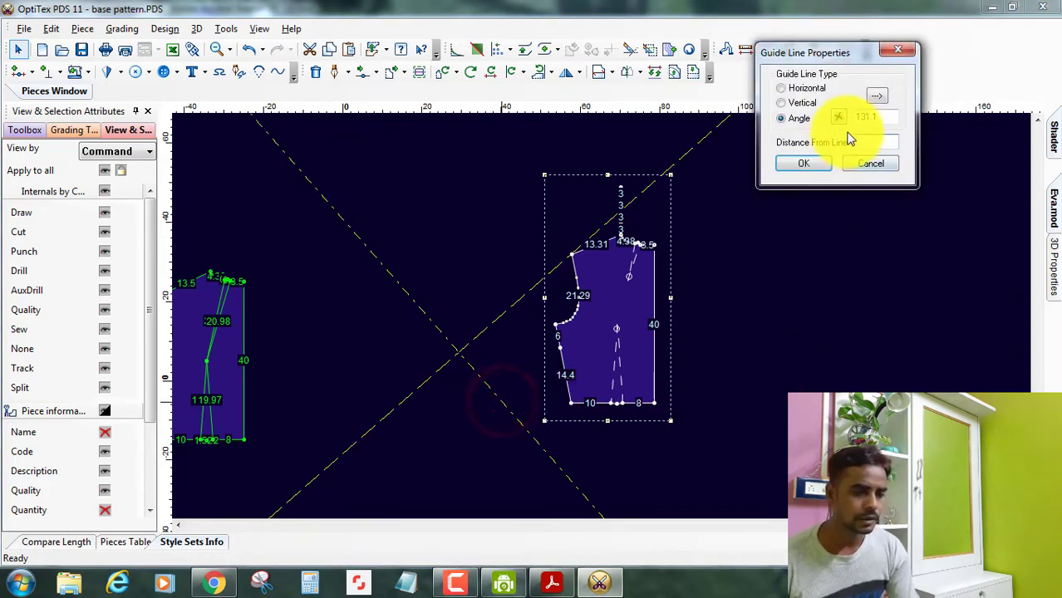
left_click(808, 163)
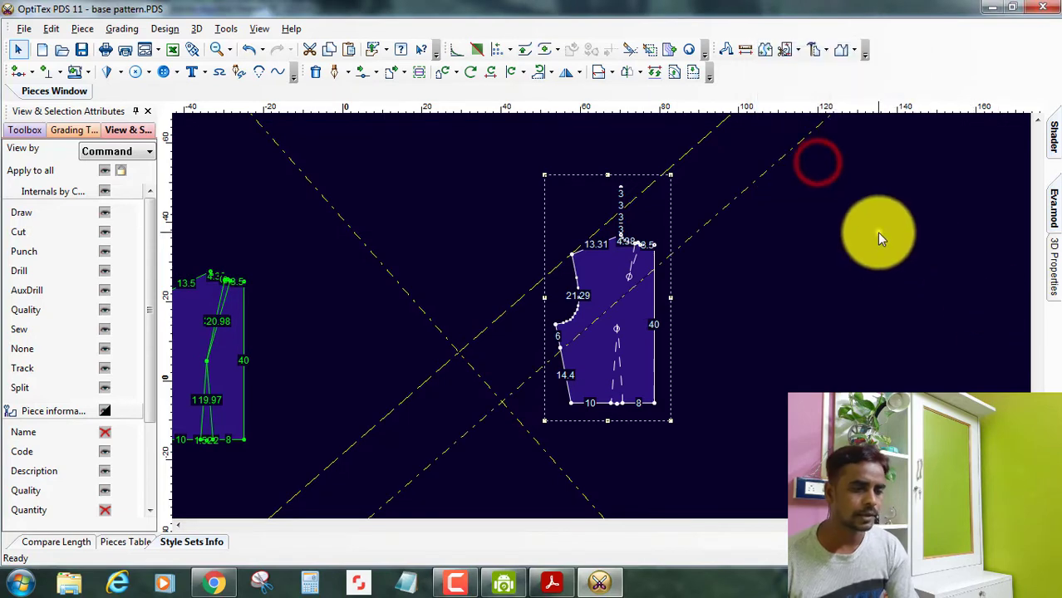
Return to piece selection and place a guide line beside the back bodice
right_click(879, 232)
left_click(937, 246)
left_click(742, 277)
scroll(600, 312, "down", 2)
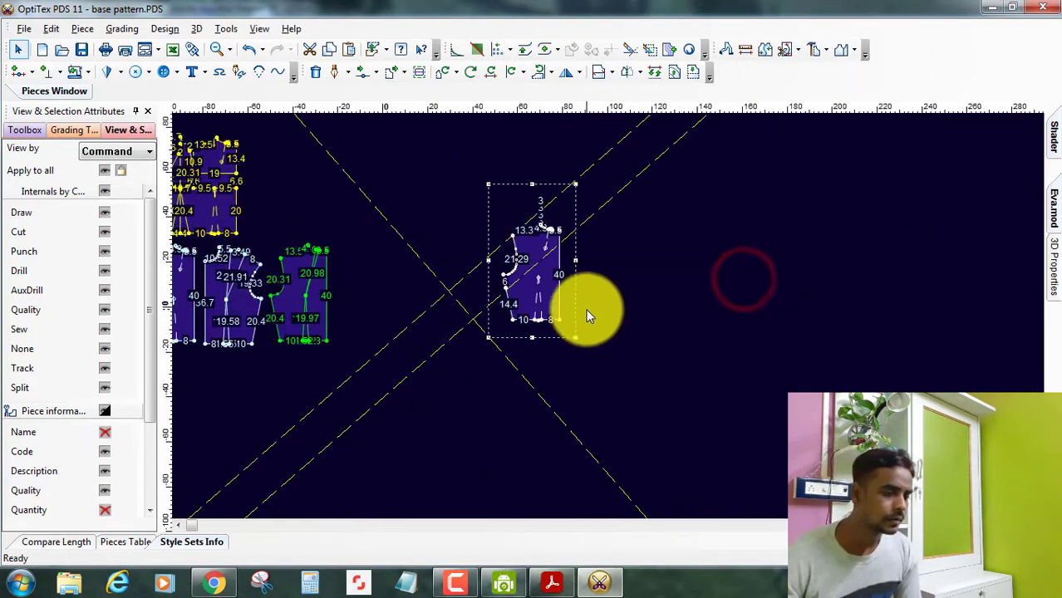
scroll(608, 322, "up", 1)
scroll(608, 322, "up", 1)
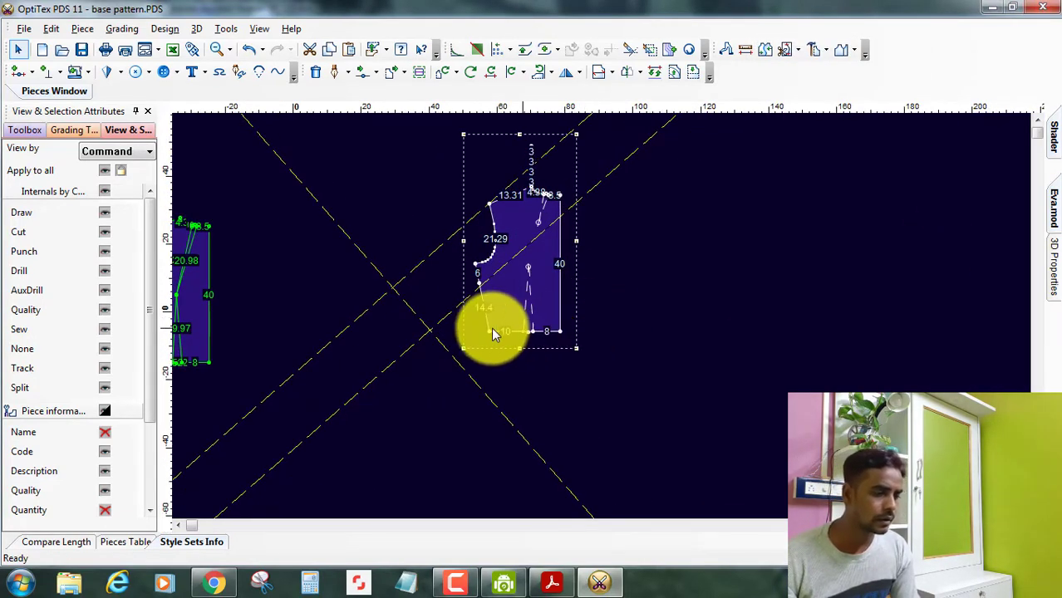
scroll(612, 320, "down", 1)
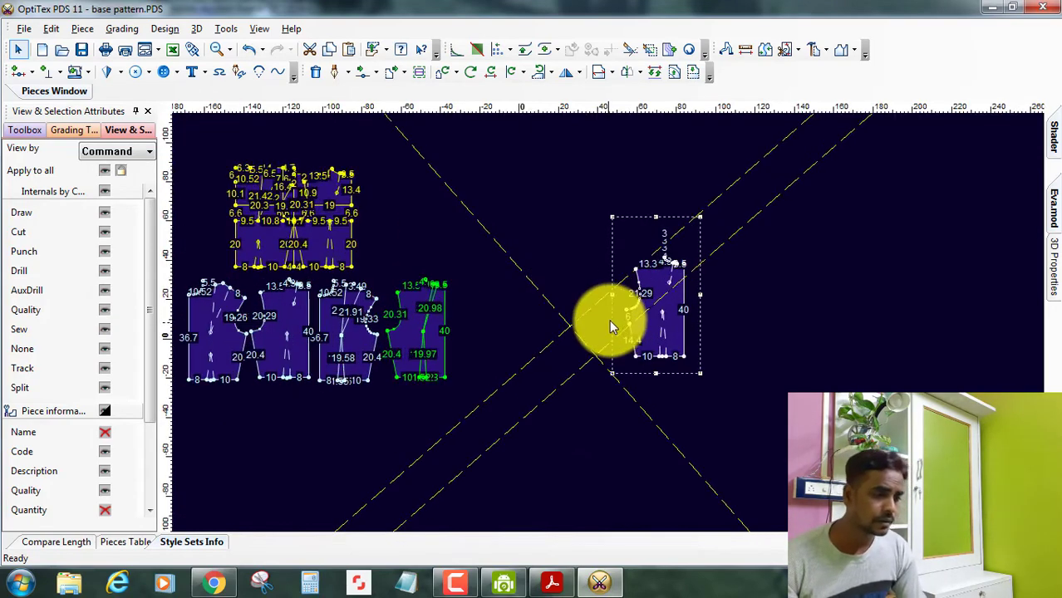
scroll(605, 346, "up", 1)
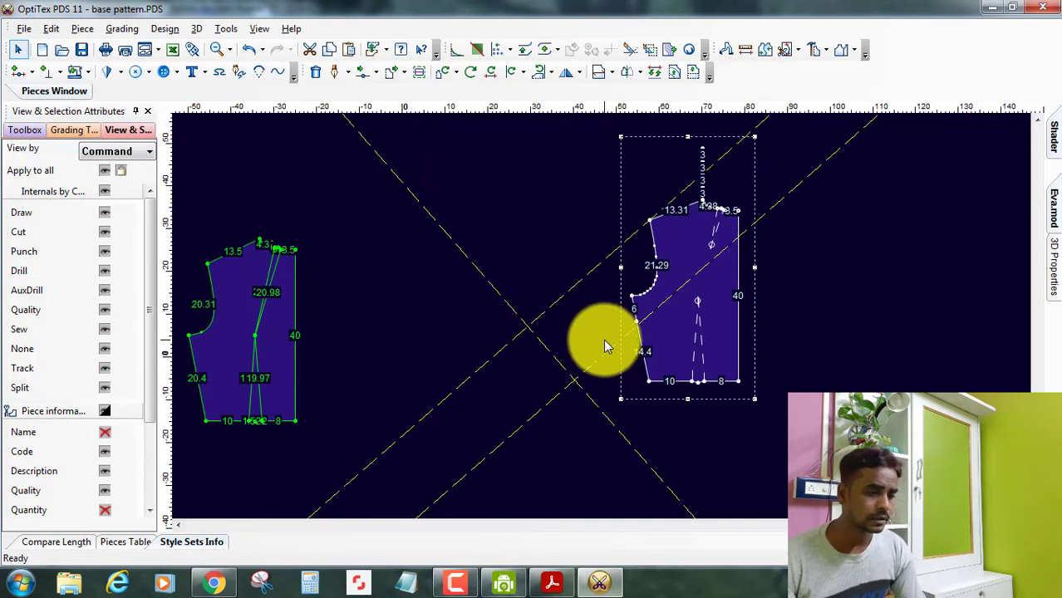
left_click(546, 348)
Anchor the guides at the shoulder tip and set the angled guide to 131.1°
left_click(647, 220)
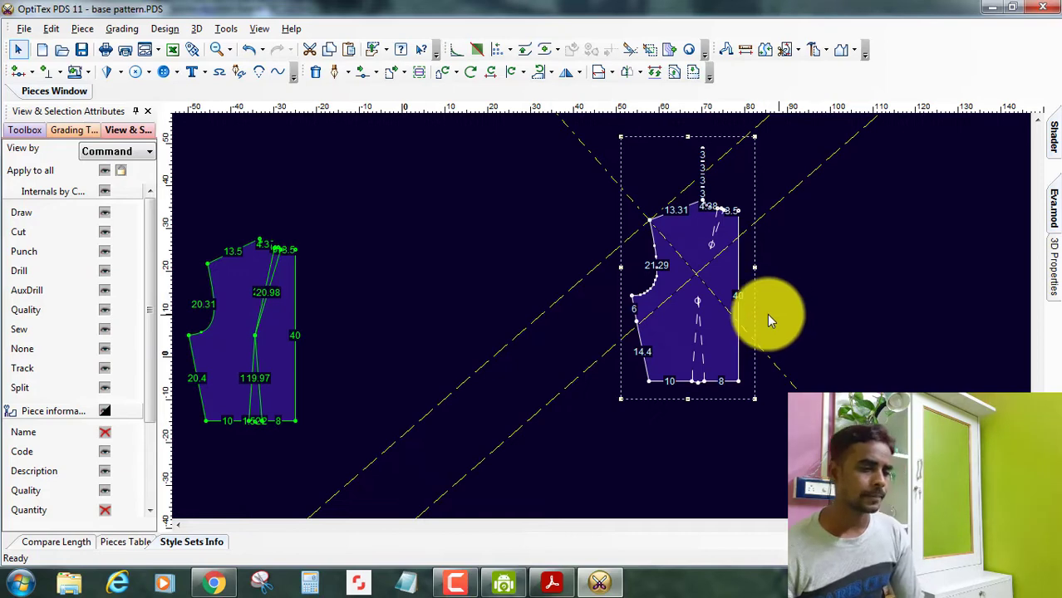
double_click(765, 312)
left_click(864, 164)
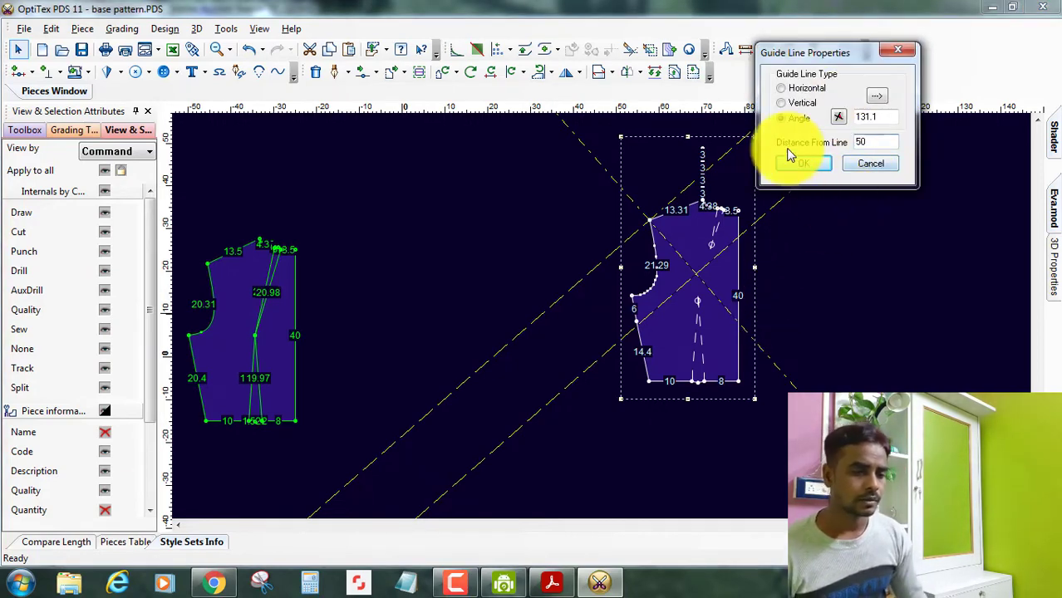
left_click(802, 164)
left_click(848, 223)
middle_click_drag(704, 323, 604, 326)
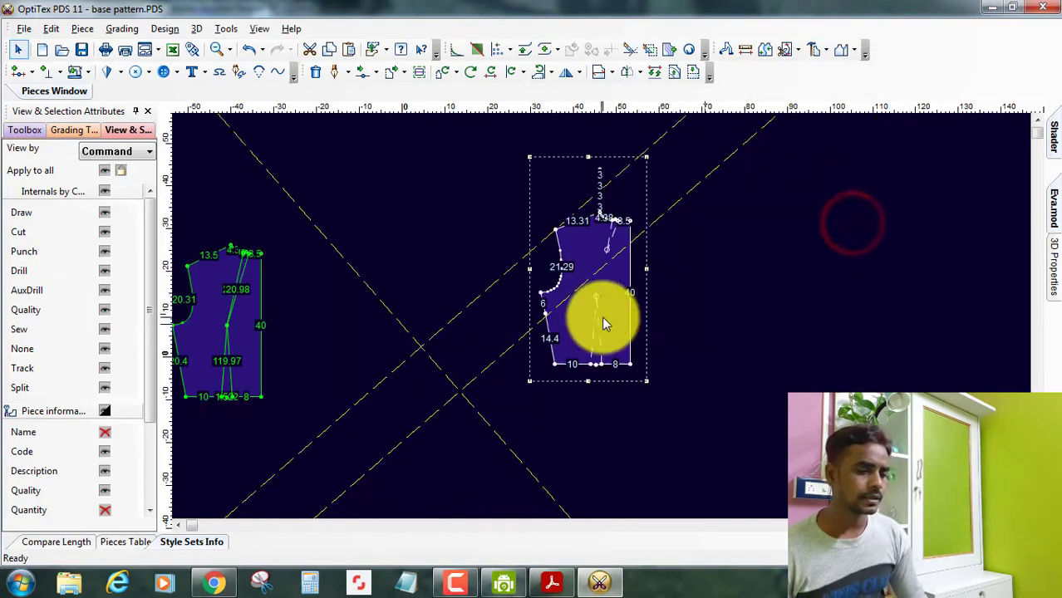
scroll(604, 326, "up", 1)
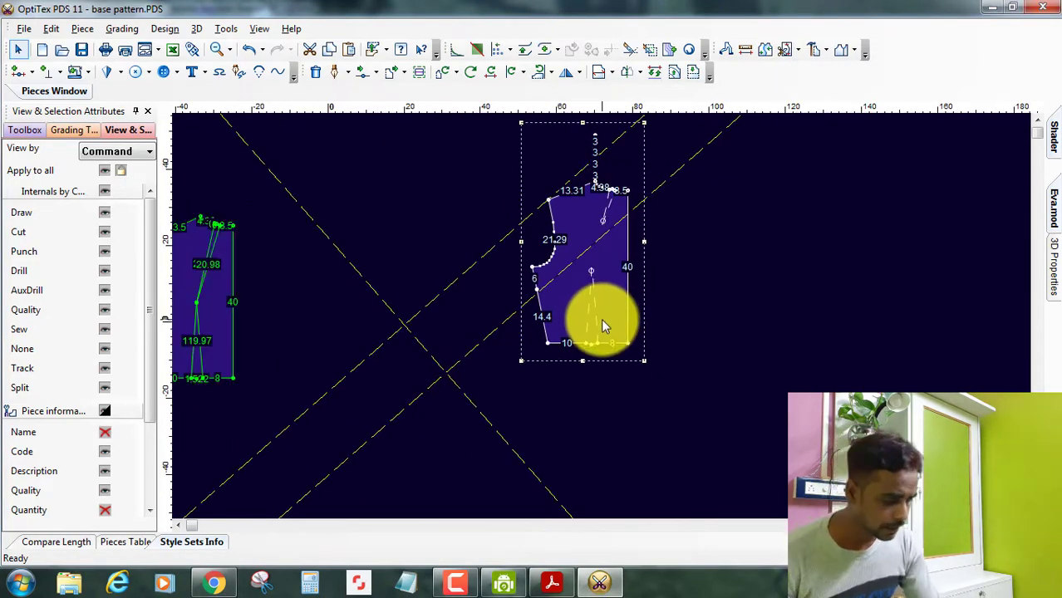
Start a new contour on the extended centre line and add points at the two guide-line crossings
key("d")
scroll(607, 308, "up", 2)
scroll(604, 304, "up", 2)
scroll(615, 310, "up", 2)
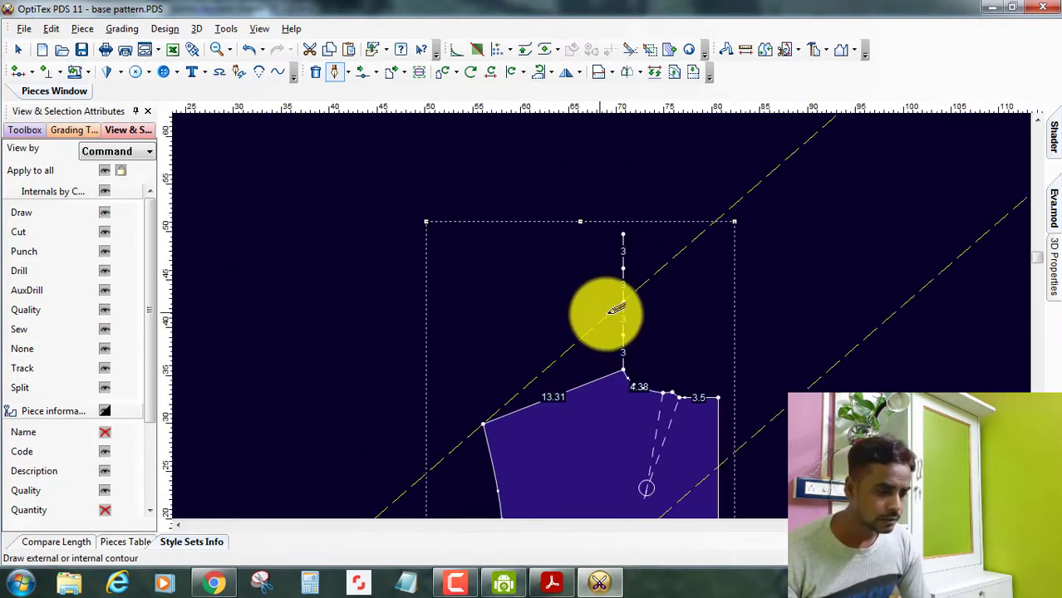
scroll(616, 309, "up", 2)
left_click(636, 285)
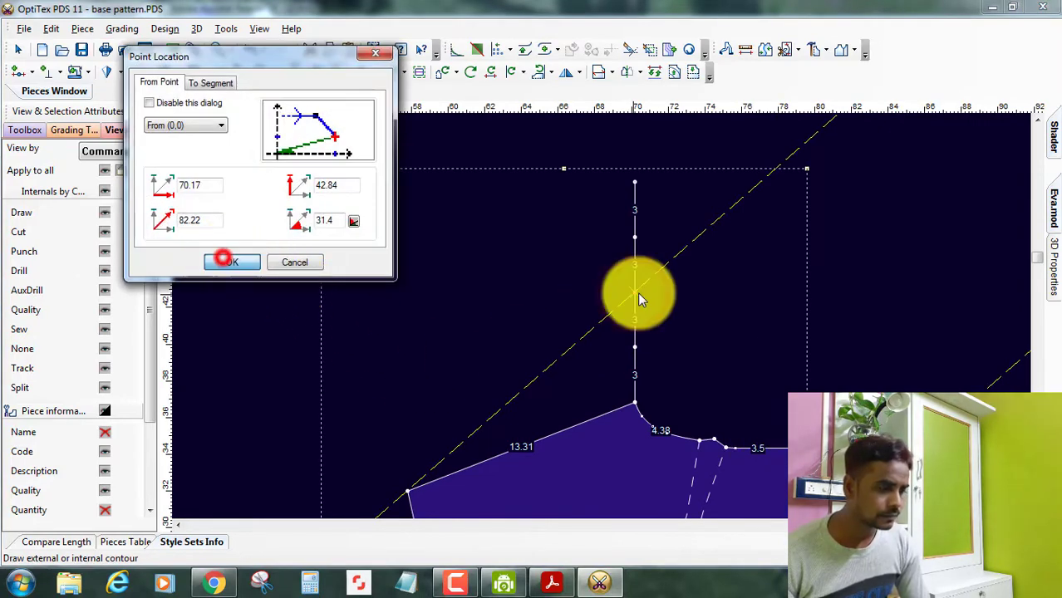
scroll(615, 320, "down", 2)
scroll(565, 337, "down", 2)
scroll(507, 370, "up", 2)
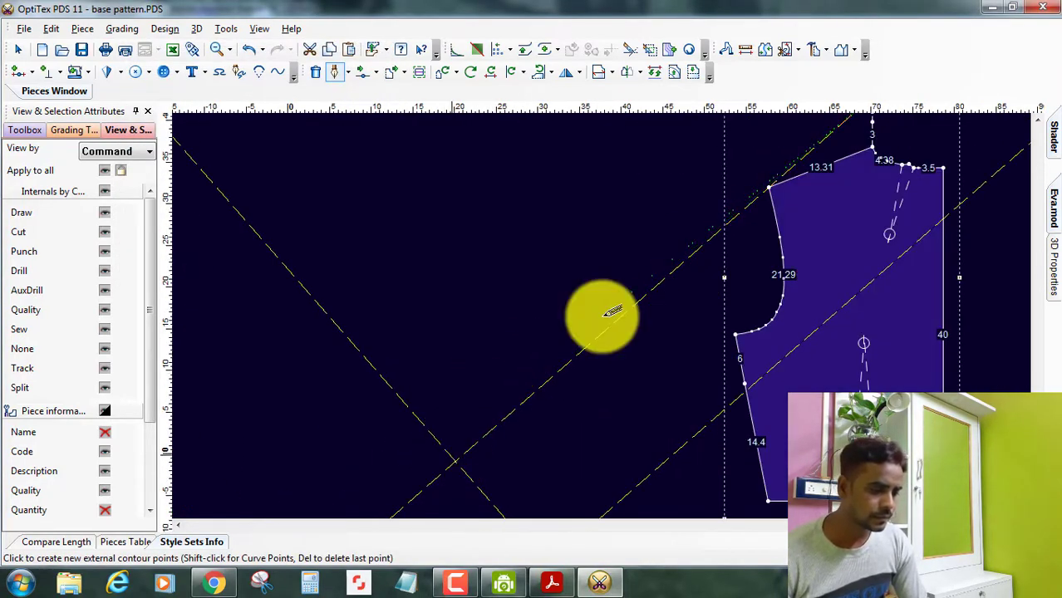
scroll(611, 312, "up", 2)
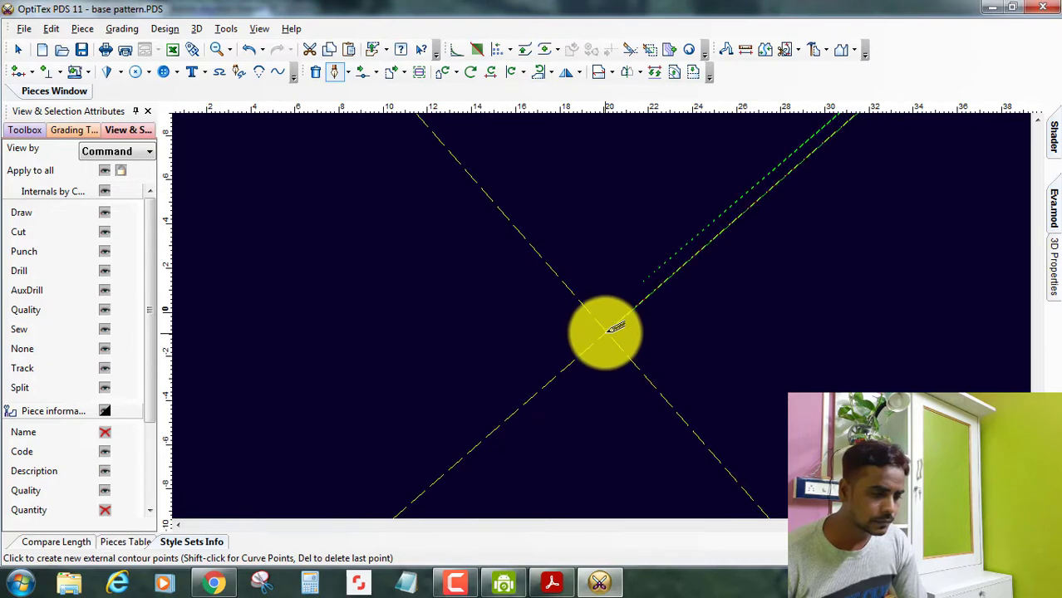
left_click(613, 328)
left_click(879, 245)
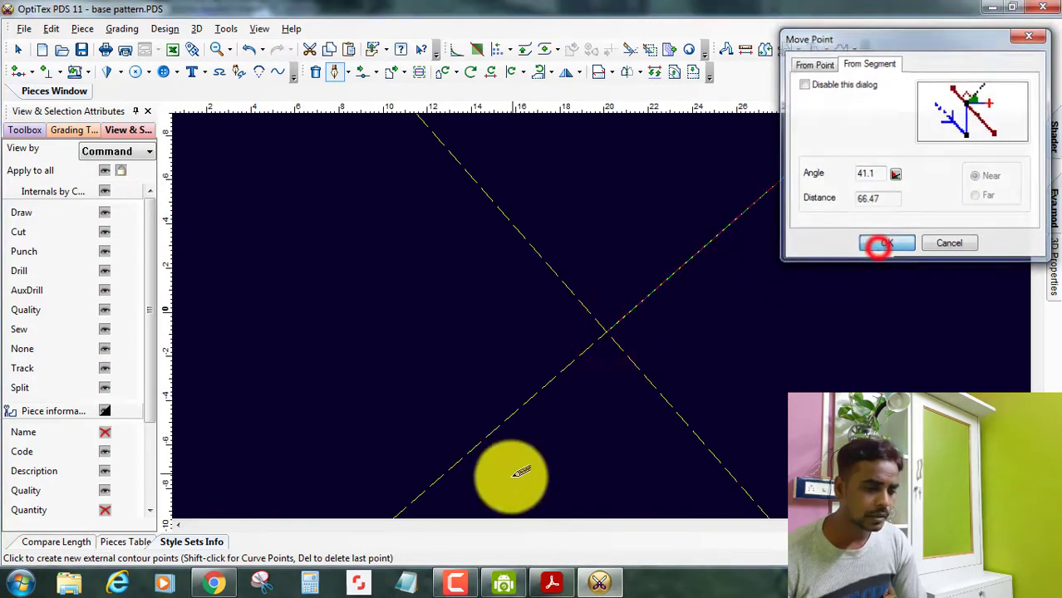
scroll(748, 424, "down", 2)
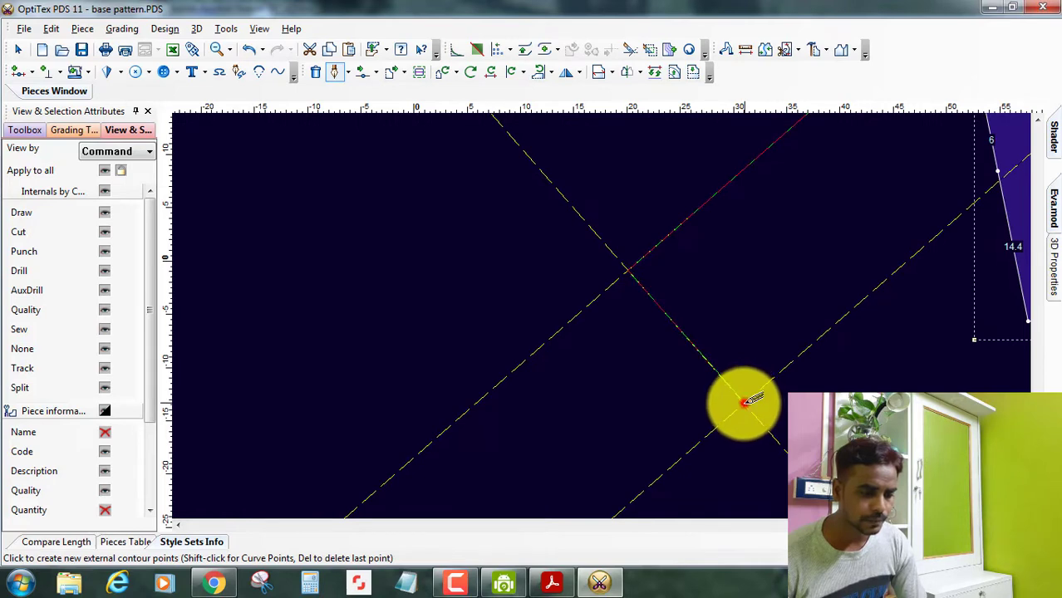
left_click(746, 402)
left_click(886, 241)
Add the underarm and neck-shoulder points and close the contour, giving a 66.47 edge and 32.26 line
scroll(632, 291, "down", 2)
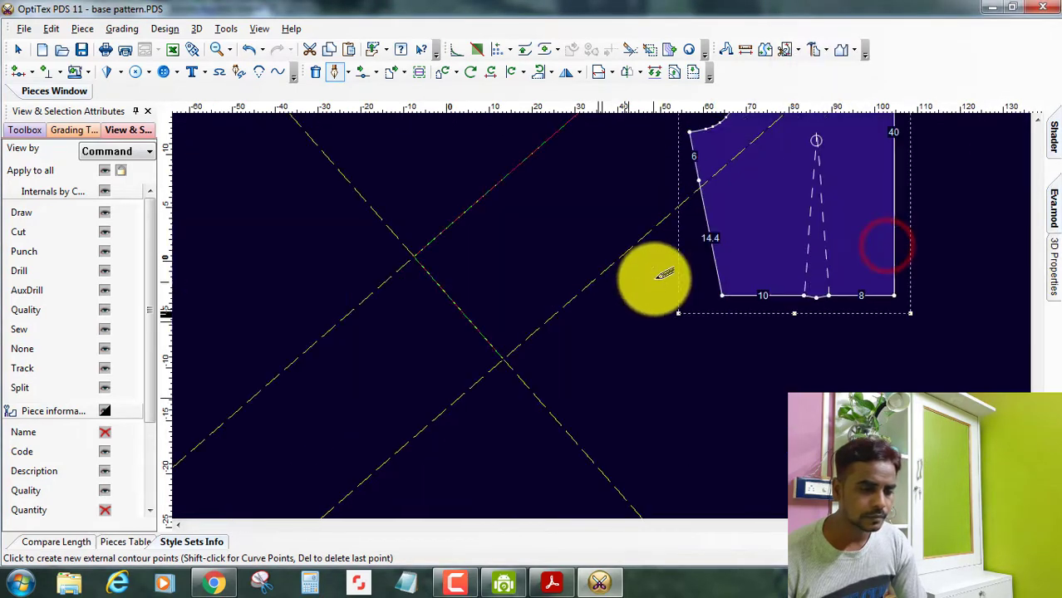
left_click(703, 177)
left_click(891, 244)
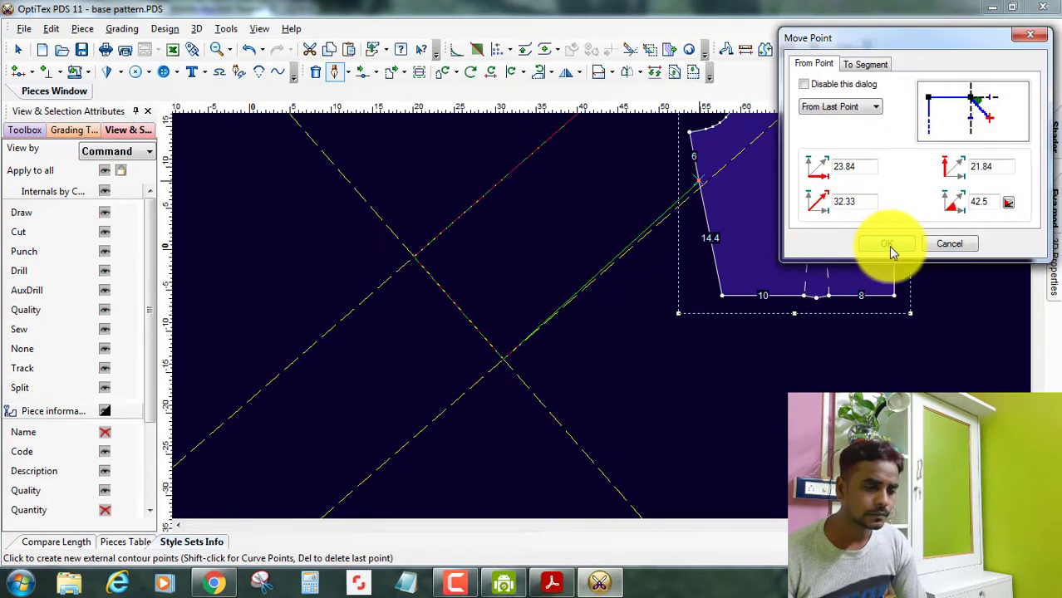
left_click(890, 246)
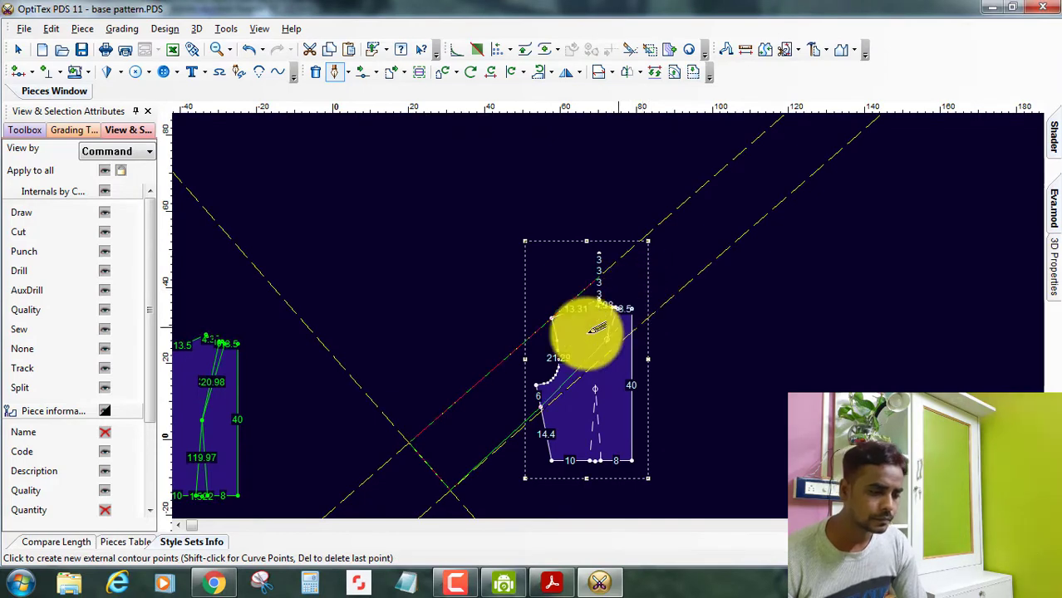
scroll(611, 309, "up", 2)
scroll(611, 308, "up", 2)
scroll(657, 220, "up", 2)
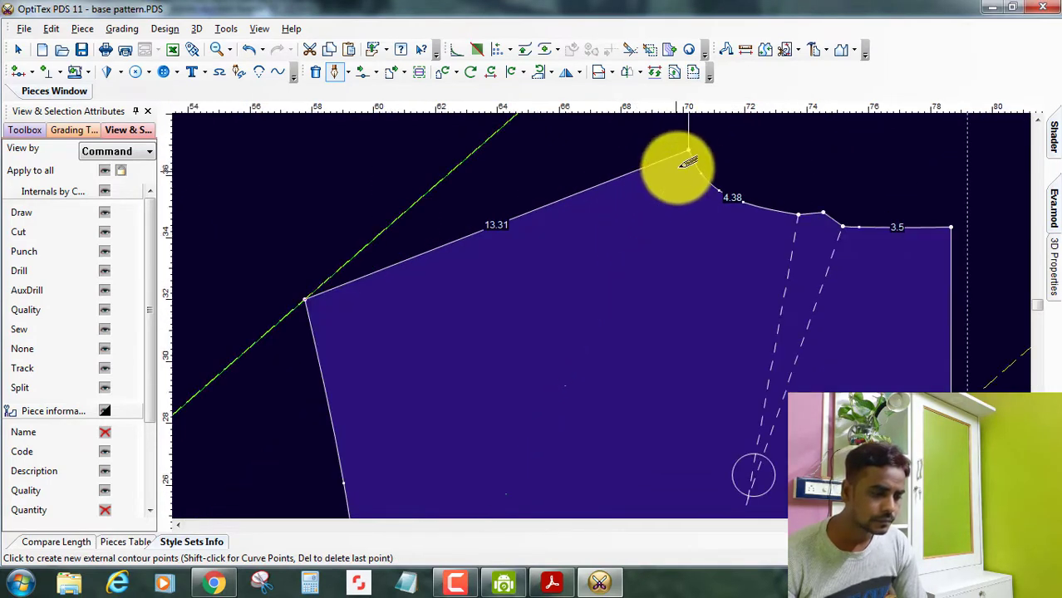
left_click(689, 149)
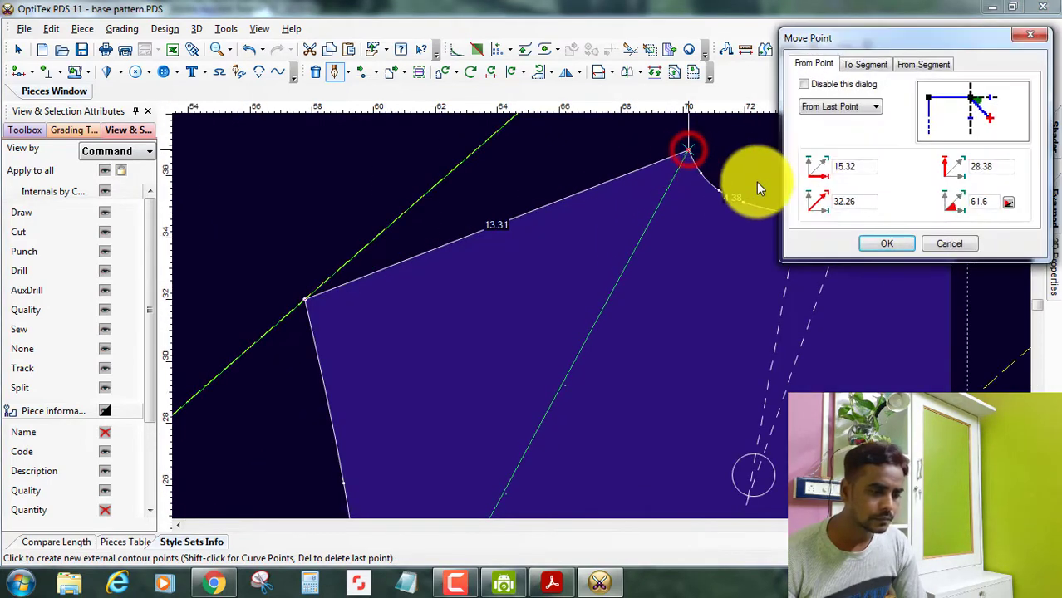
left_click(883, 244)
right_click(220, 150)
left_click(257, 161)
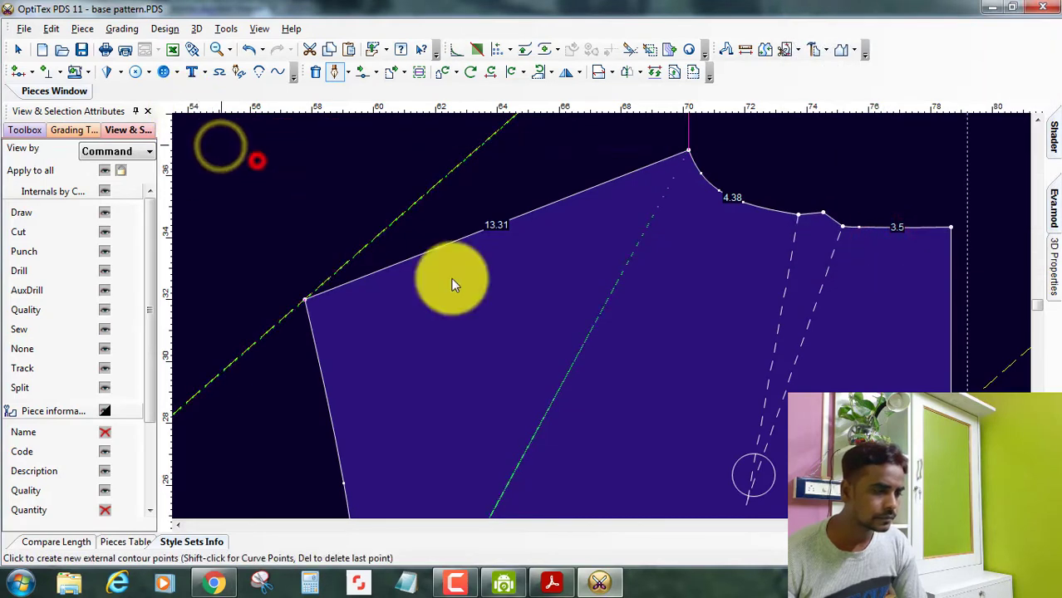
left_click(470, 306)
scroll(604, 307, "down", 2)
scroll(599, 316, "down", 2)
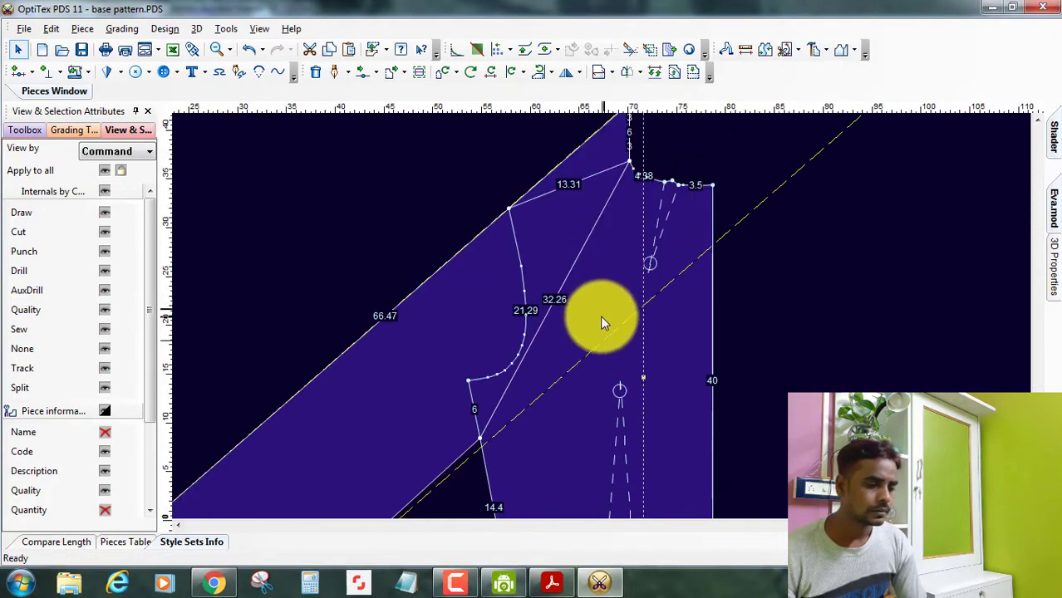
scroll(604, 323, "down", 2)
scroll(607, 301, "up", 1)
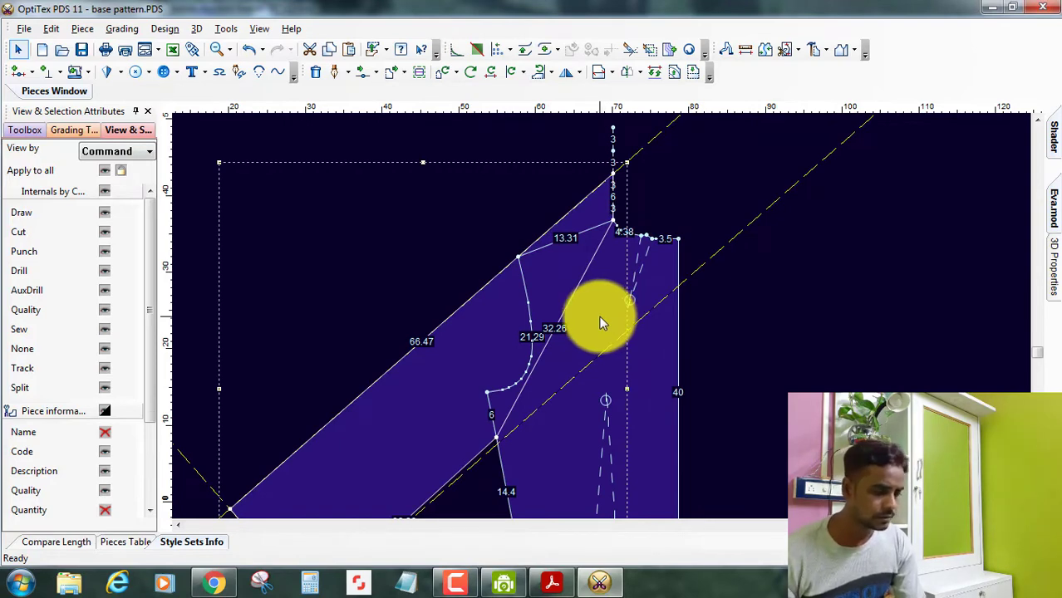
scroll(603, 323, "down", 2)
scroll(603, 323, "up", 2)
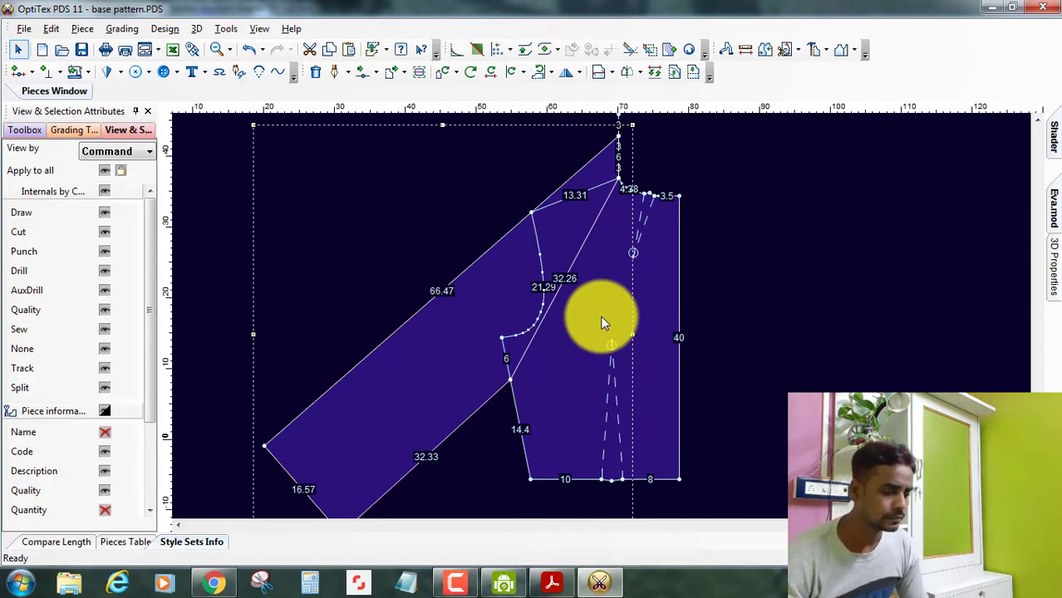
scroll(600, 315, "down", 2)
scroll(491, 364, "up", 2)
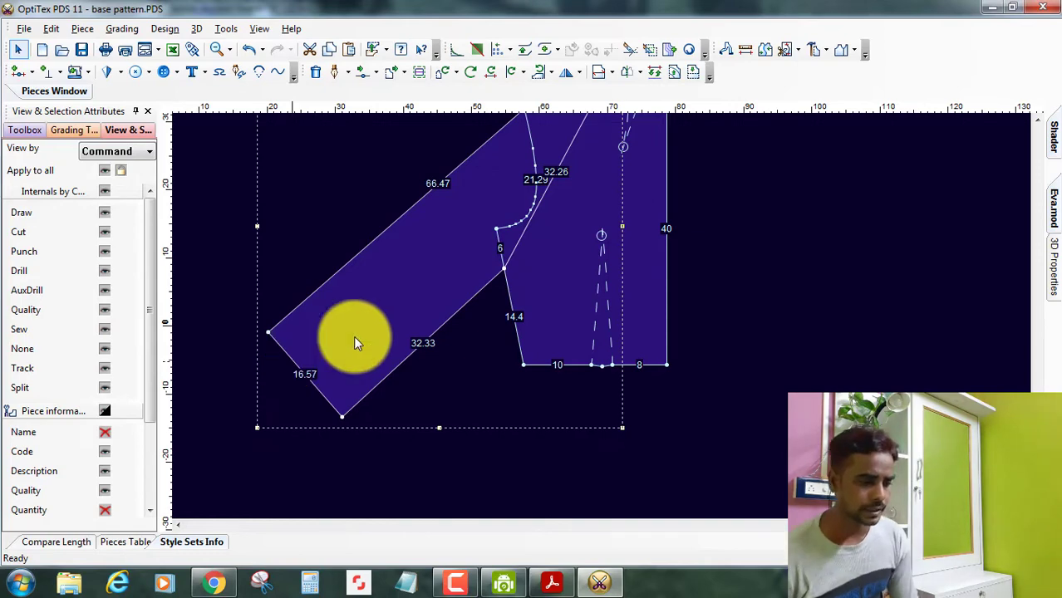
scroll(650, 306, "down", 2)
scroll(541, 280, "up", 2)
scroll(600, 314, "up", 1)
scroll(600, 315, "down", 1)
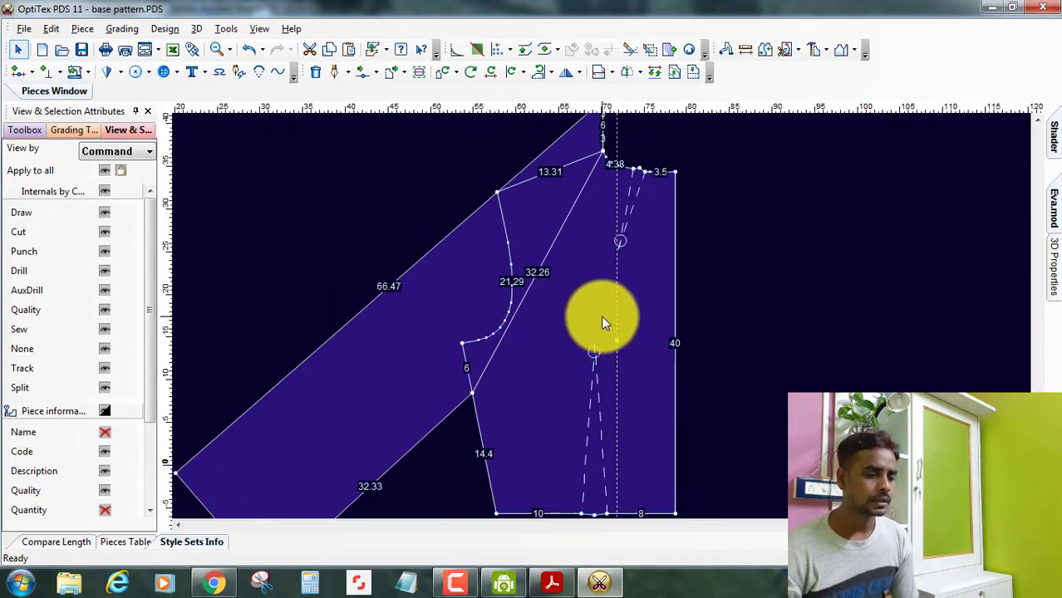
left_click(600, 315)
scroll(600, 315, "down", 1)
scroll(600, 315, "up", 1)
scroll(600, 315, "up", 1)
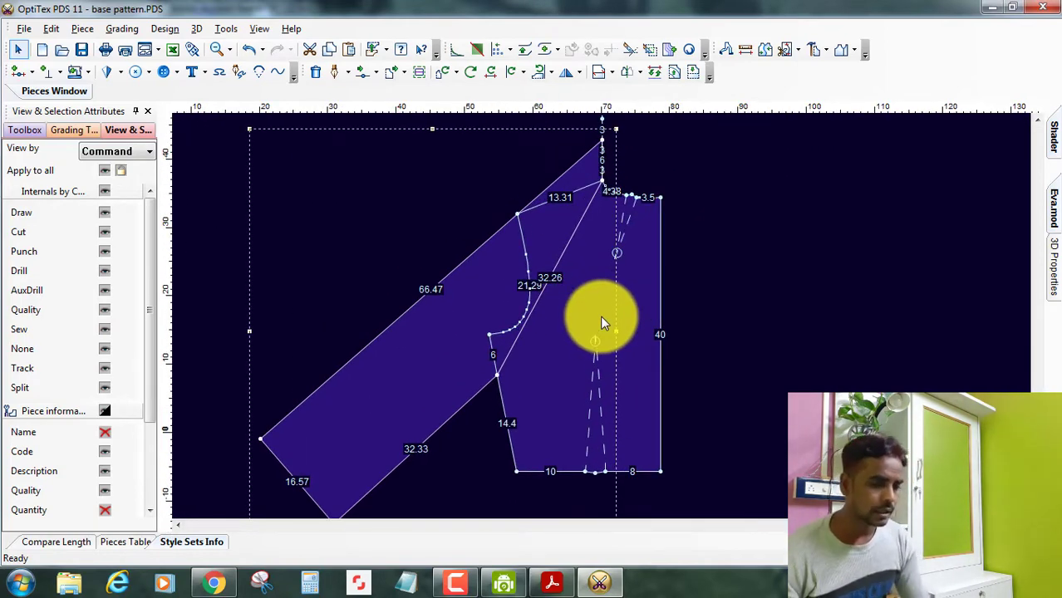
Create a new back bodice piece from the main bodice and armhole-side areas
left_click(576, 297)
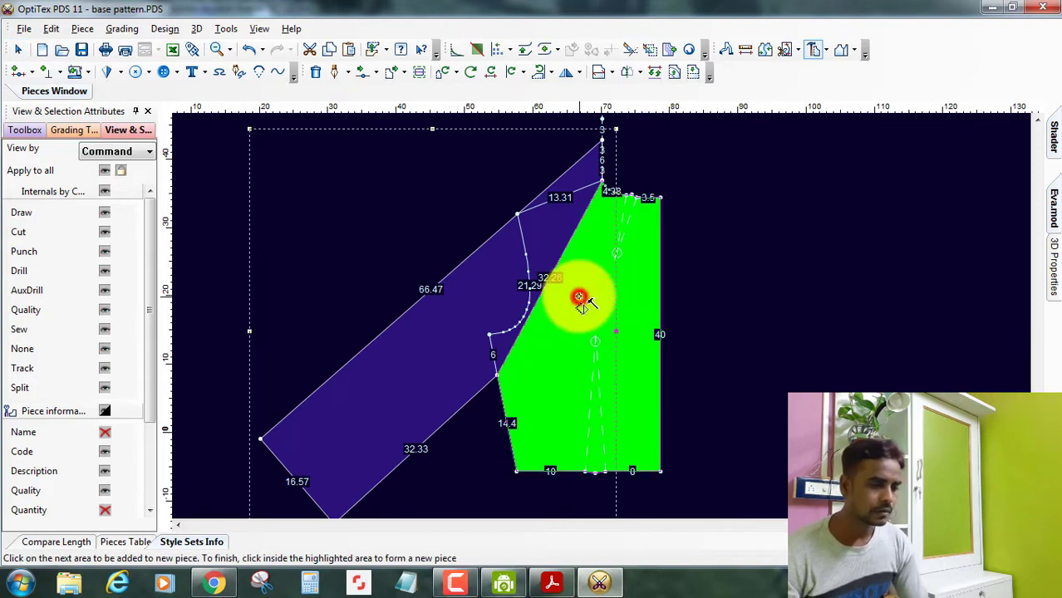
left_click(549, 249)
left_click(575, 306)
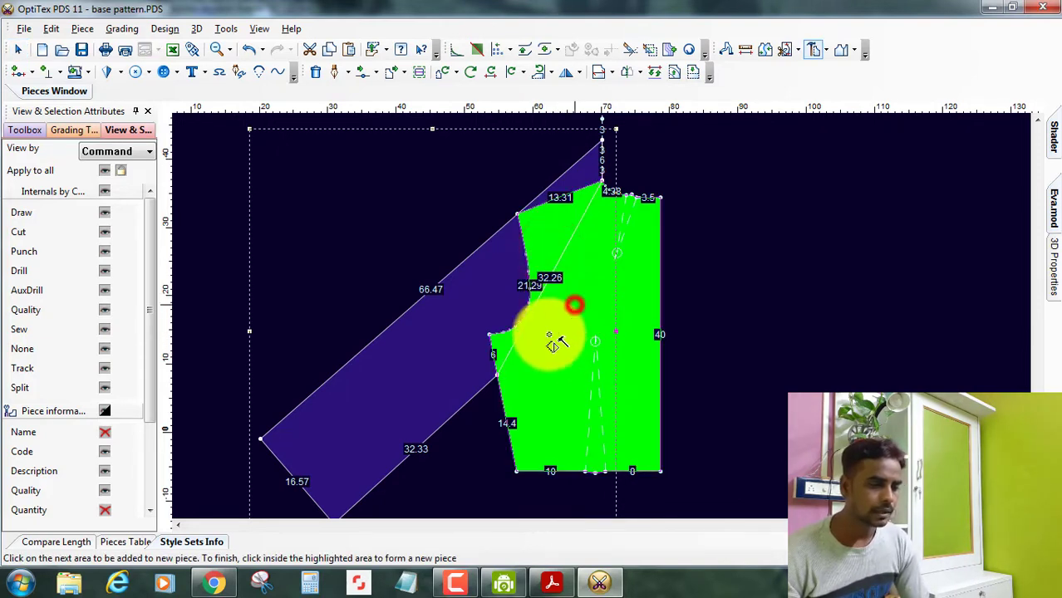
Create a separate sleeve piece from the lower, middle and upper sleeve strip areas
left_click(437, 369)
left_click(528, 278)
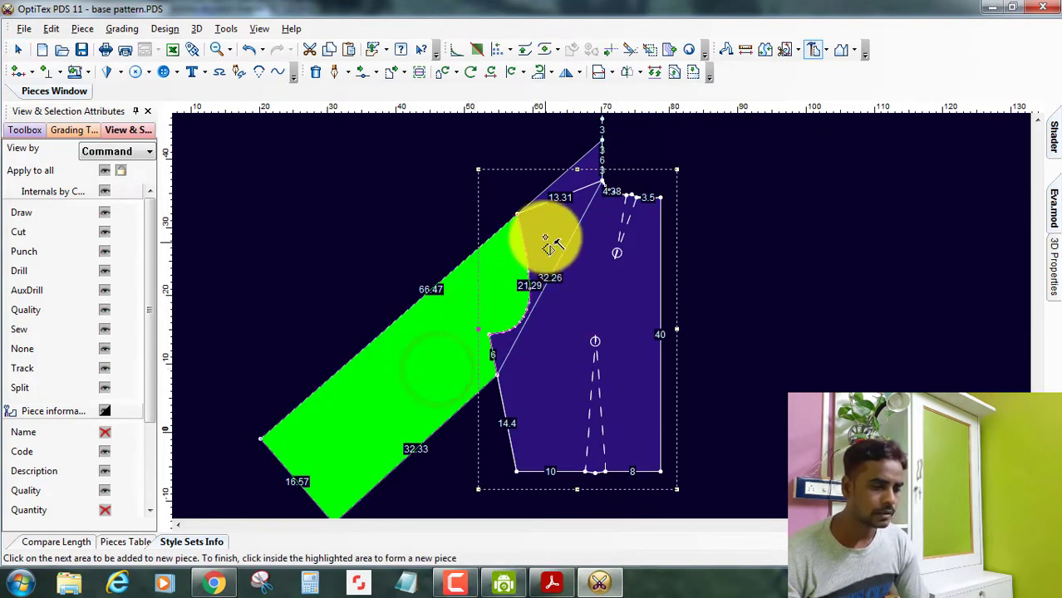
left_click(547, 224)
scroll(607, 321, "up", 2)
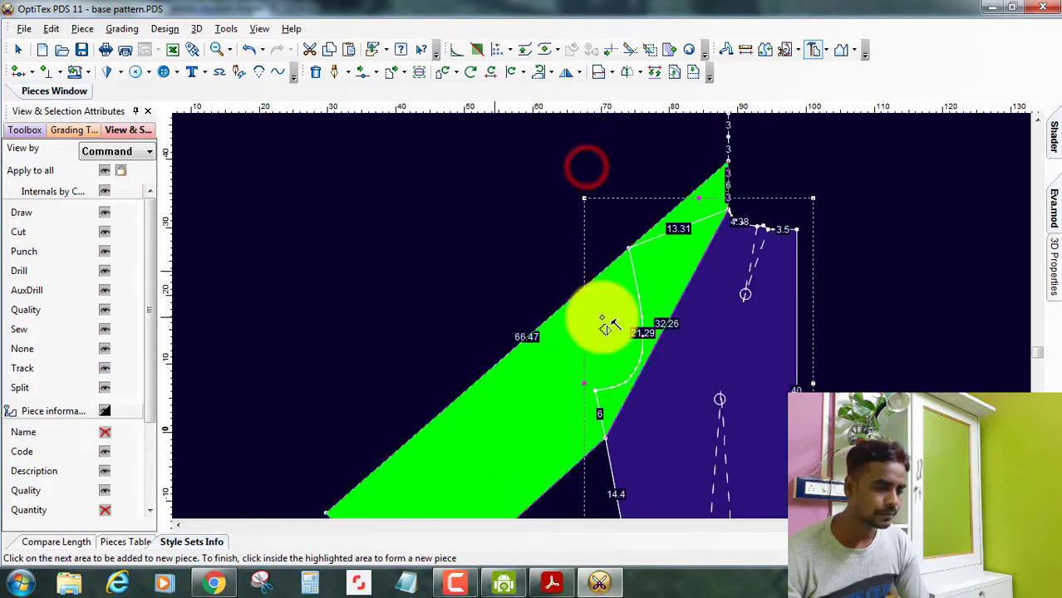
scroll(617, 420, "up", 2)
scroll(607, 324, "down", 1)
left_click(490, 382)
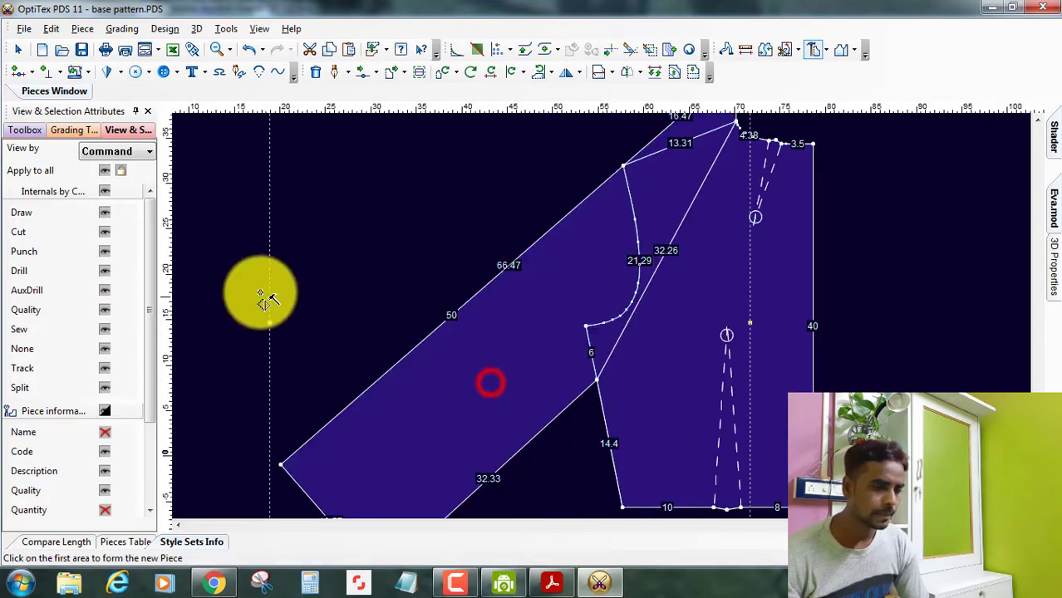
right_click(246, 268)
left_click(320, 280)
Move the new back bodice piece off to the right
scroll(608, 310, "down", 2)
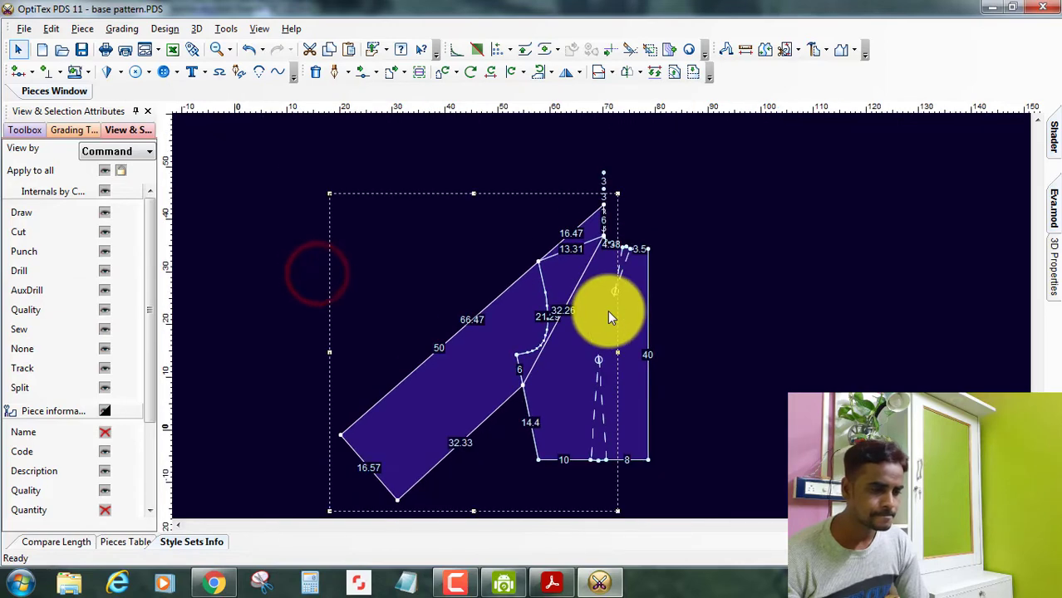
left_click(556, 374)
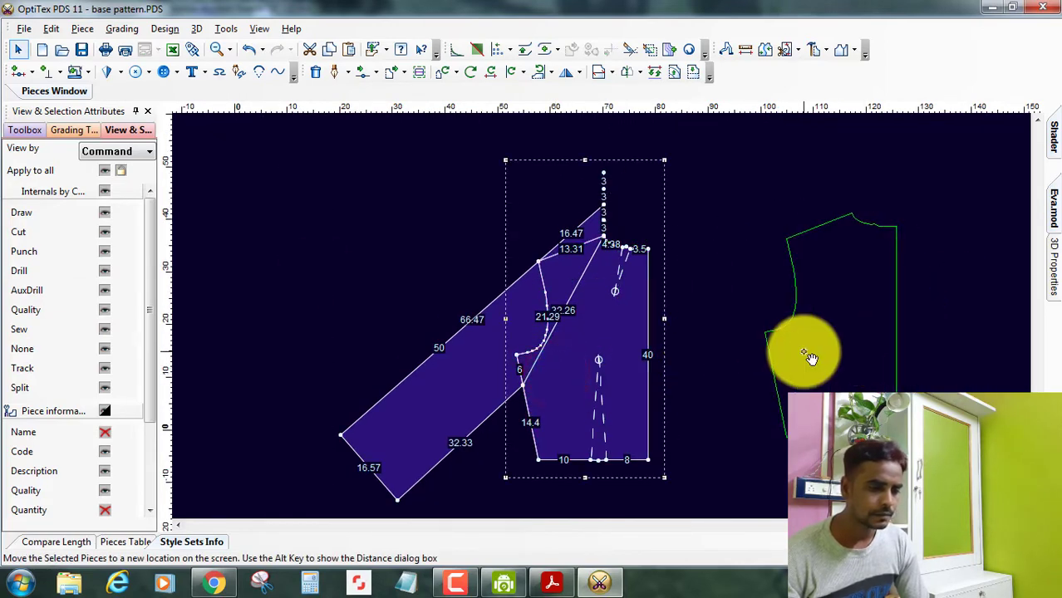
left_click(810, 358)
Place the angled sleeve piece beside the right bodice, its upper end at the shoulder
left_click(464, 387)
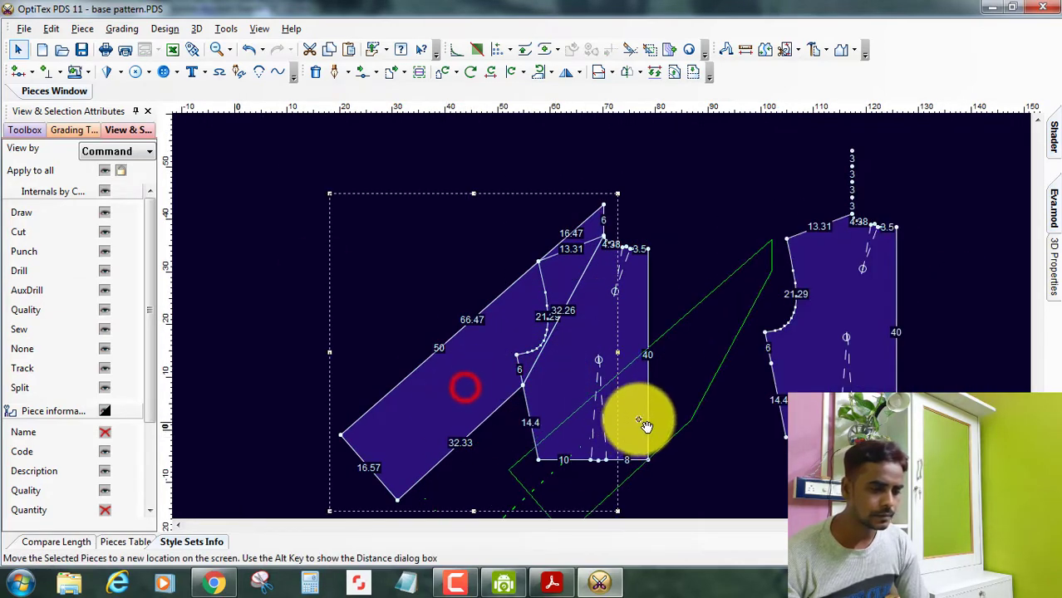
left_click(601, 315)
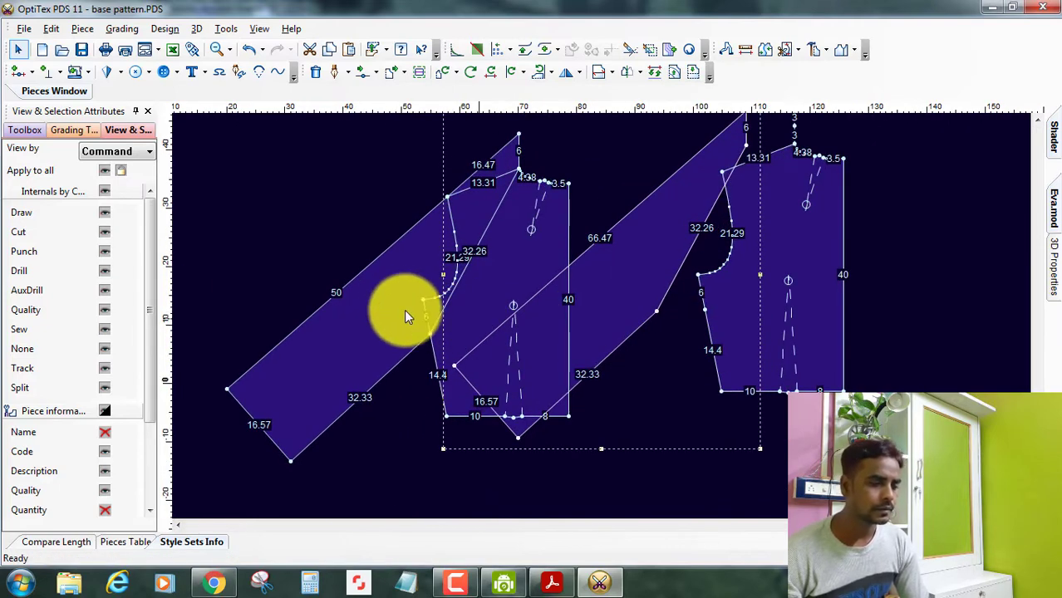
scroll(601, 291, "down", 2)
scroll(605, 311, "up", 4)
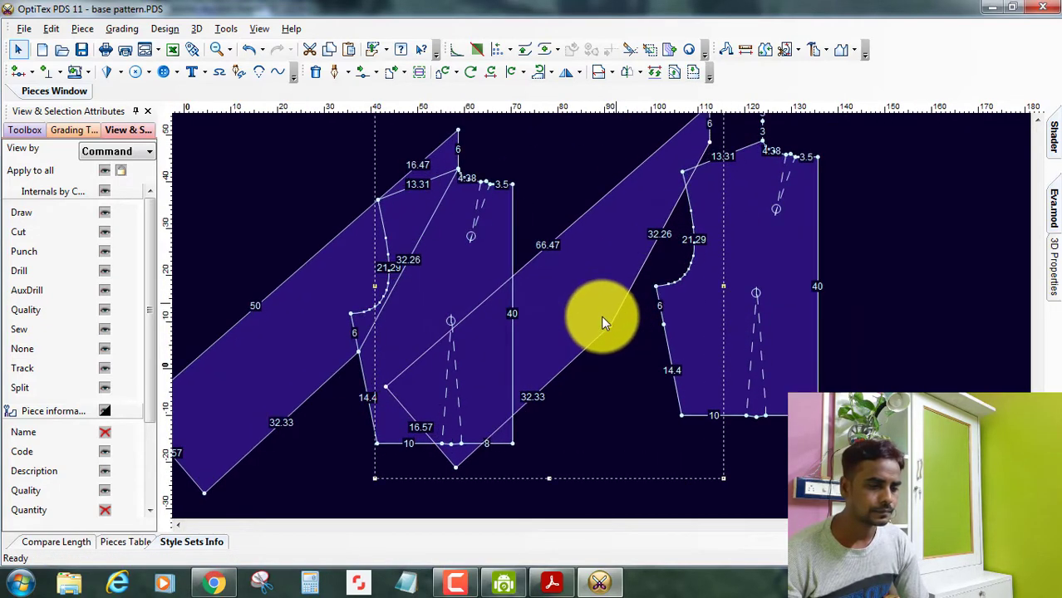
scroll(599, 291, "down", 2)
scroll(605, 314, "up", 2)
scroll(620, 307, "down", 1)
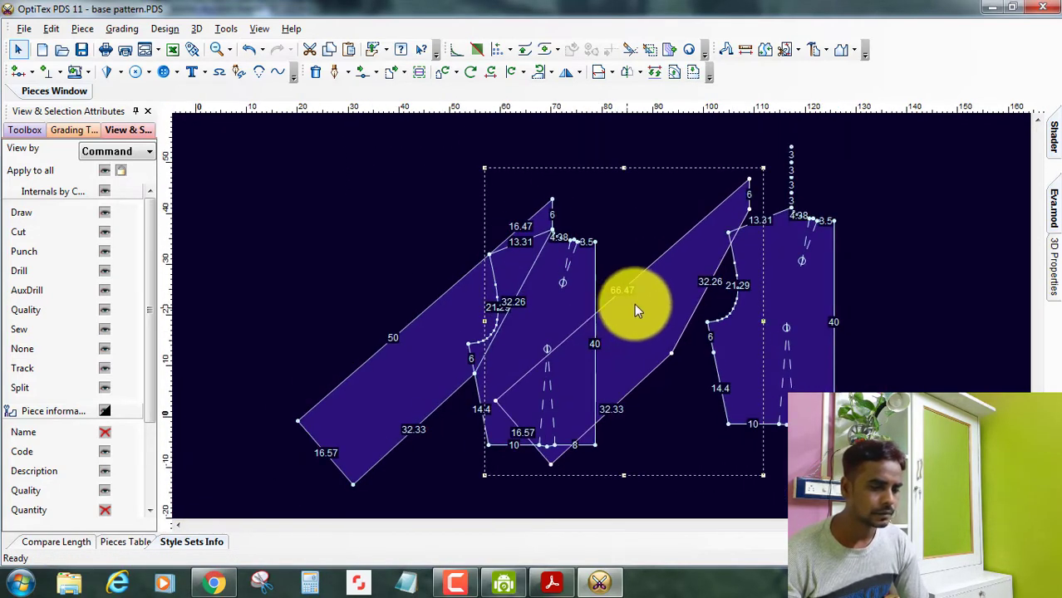
left_click(634, 304)
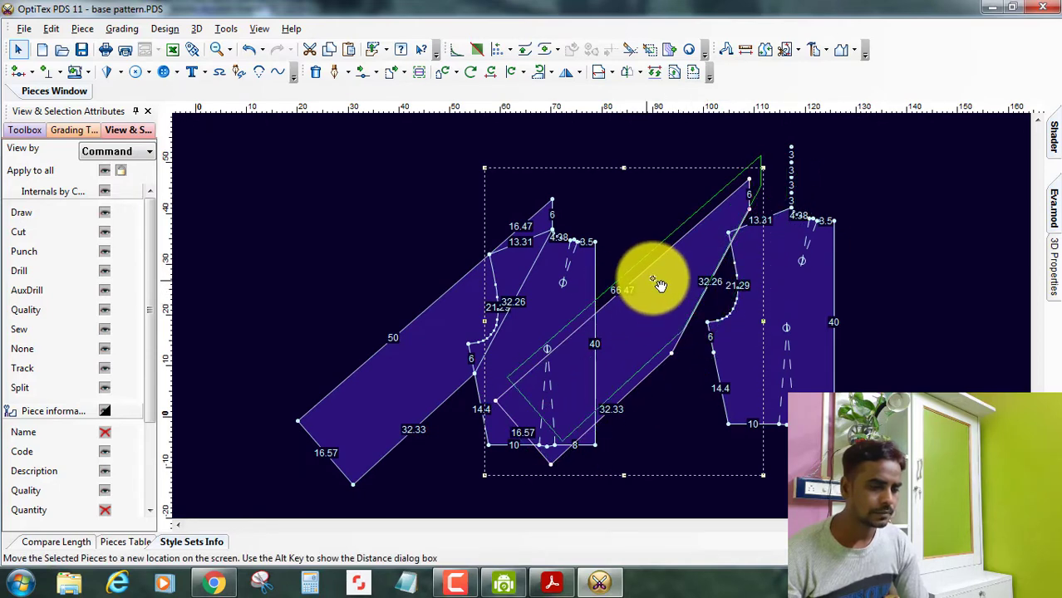
left_click(650, 291)
Add a grade point on the sleeve's 66.47 edge, splitting it into 50 and 16.47
key("p")
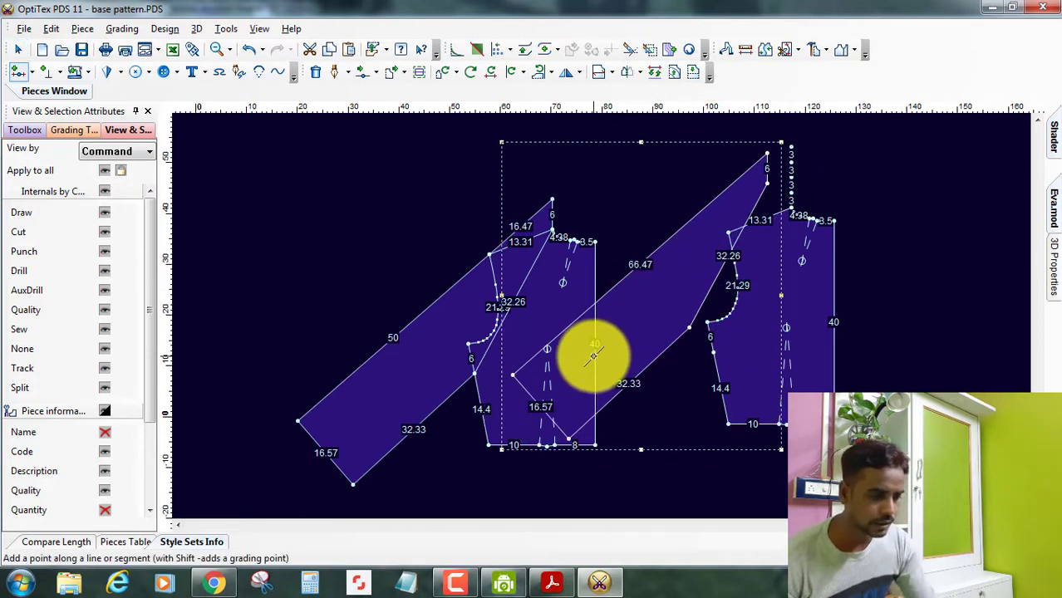
left_click(609, 290)
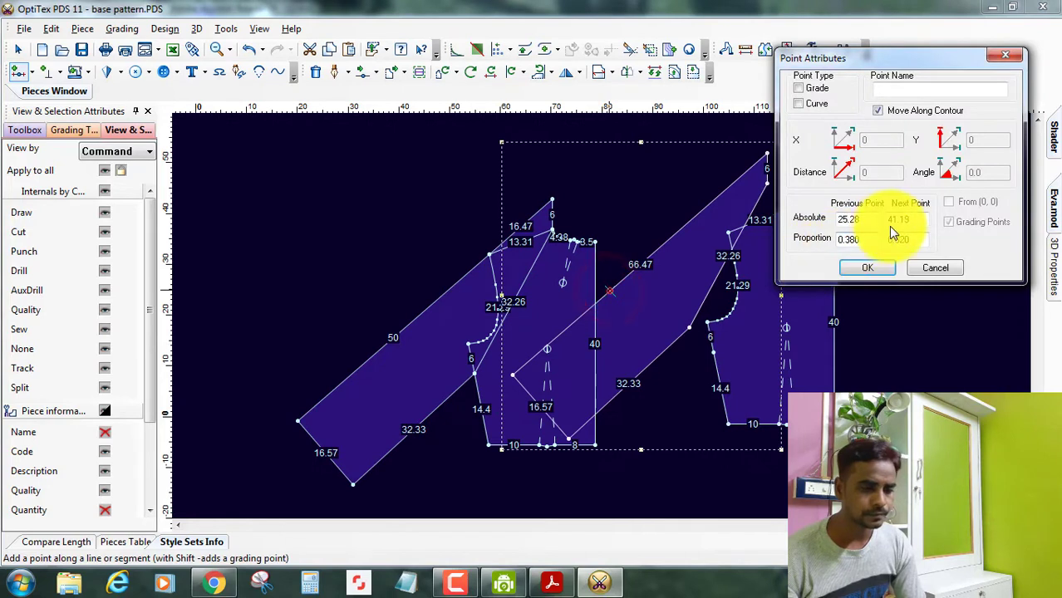
double_click(859, 219)
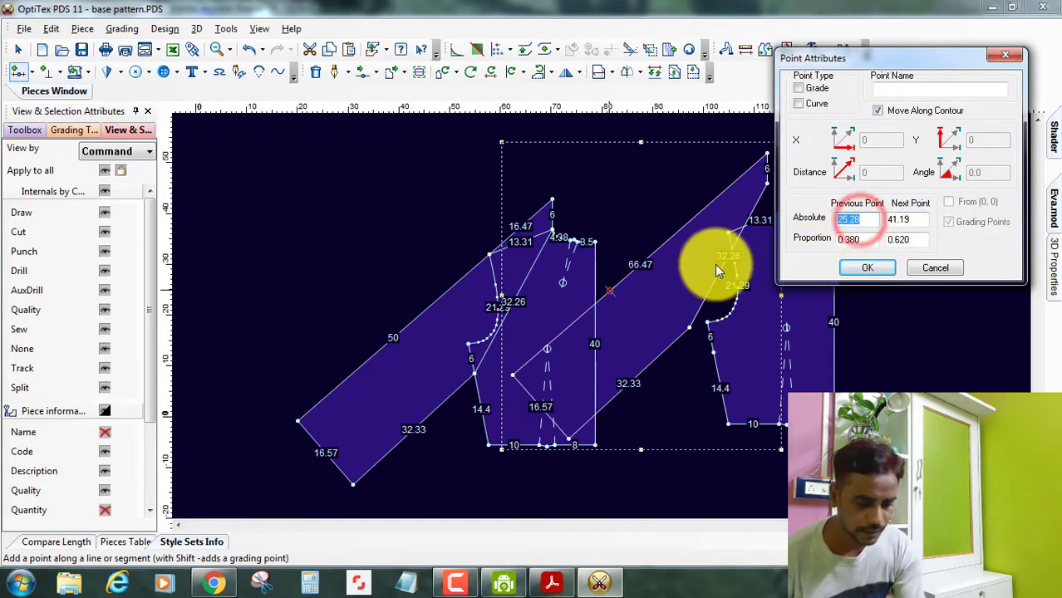
type("50")
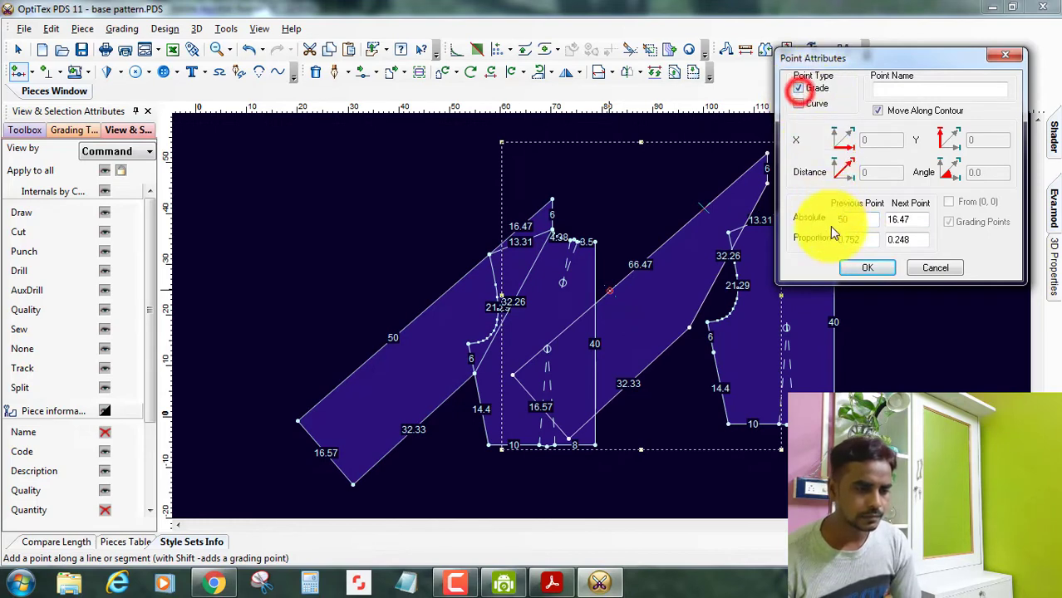
left_click(867, 267)
left_click(382, 166)
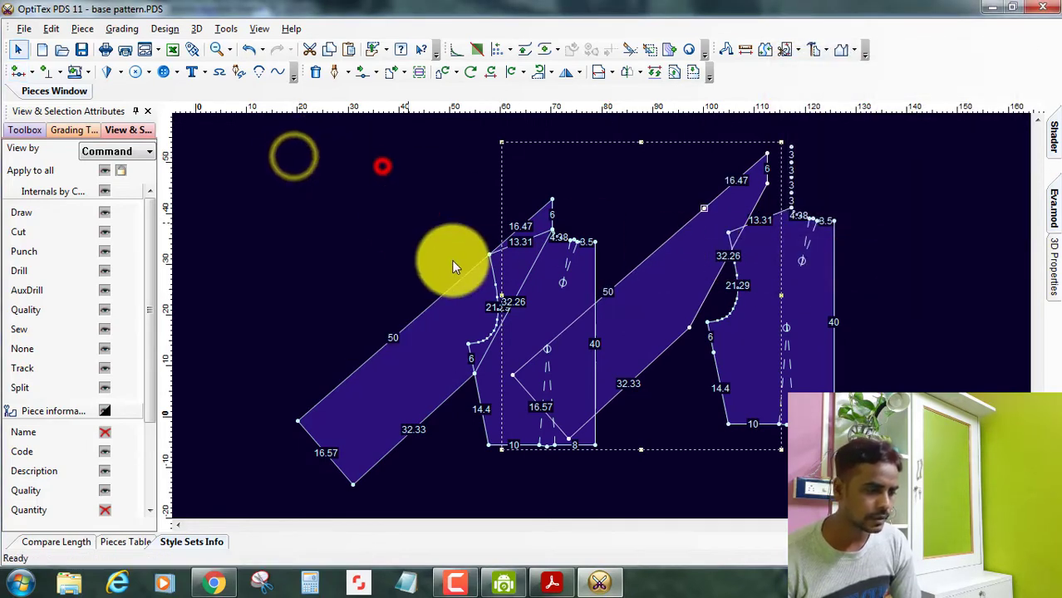
Drag the sleeve piece so its new 50-mark point sits on the right bodice's armhole corner
scroll(600, 314, "up", 3)
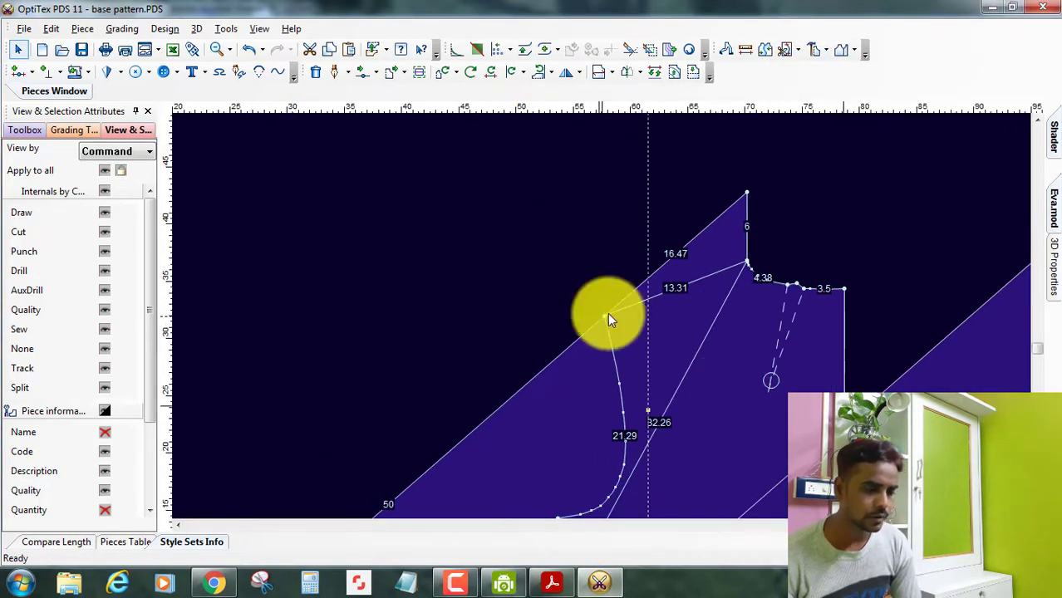
scroll(604, 319, "down", 3)
scroll(604, 324, "up", 1)
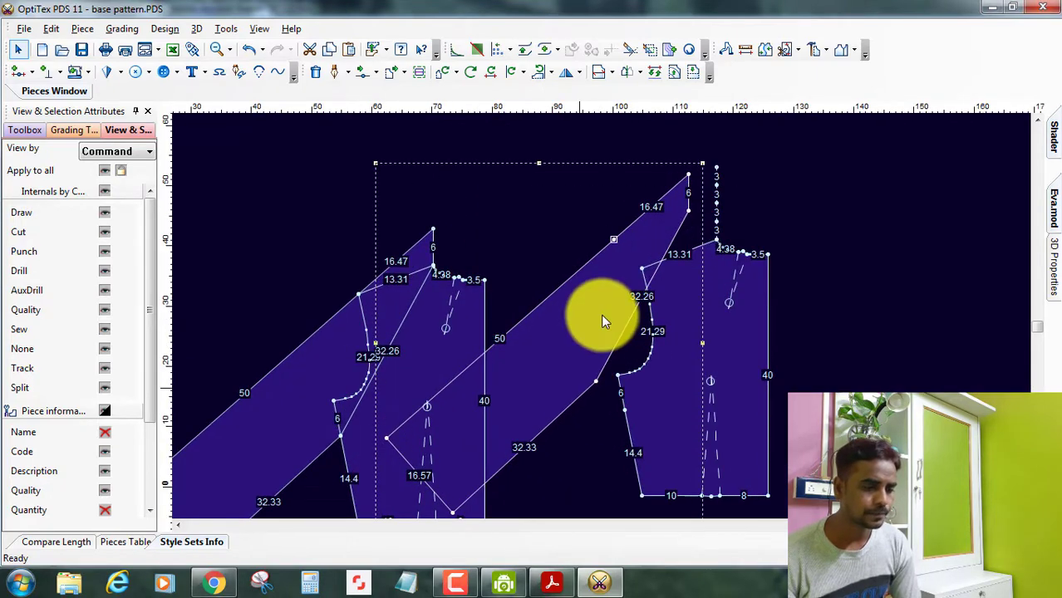
scroll(604, 323, "down", 1)
scroll(604, 324, "up", 1)
scroll(603, 321, "up", 1)
scroll(604, 320, "up", 1)
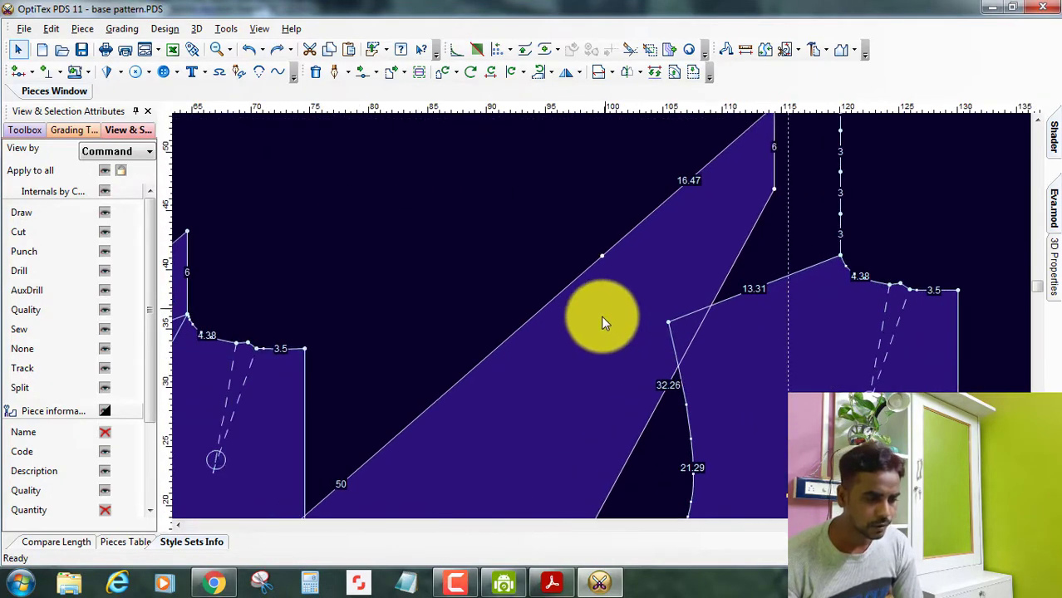
left_click_drag(601, 314, 701, 385)
scroll(648, 341, "up", 1)
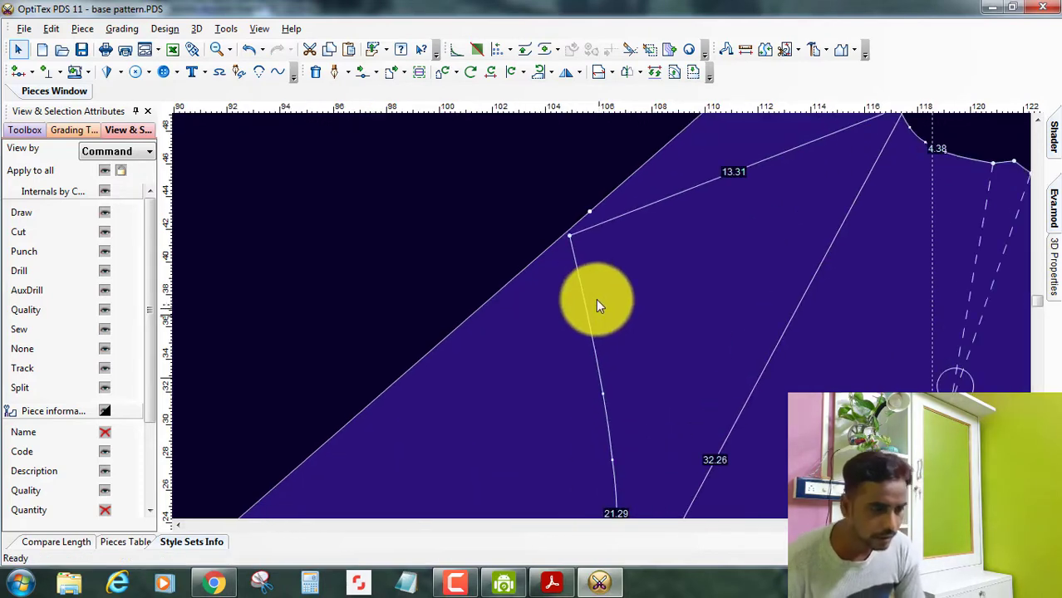
left_click_drag(633, 177, 654, 152)
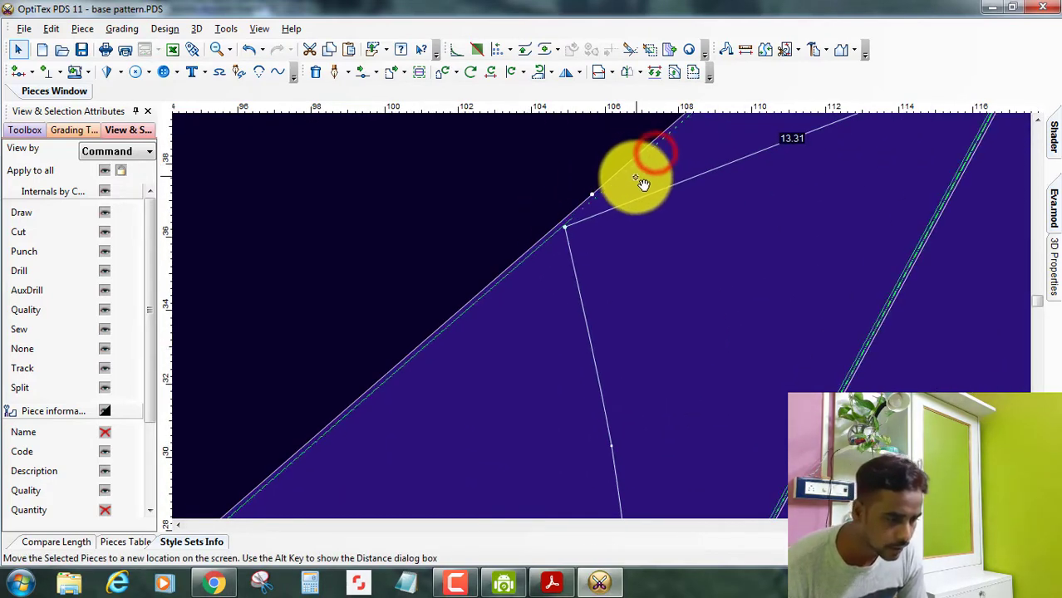
scroll(604, 323, "up", 1)
left_click_drag(607, 312, 605, 328)
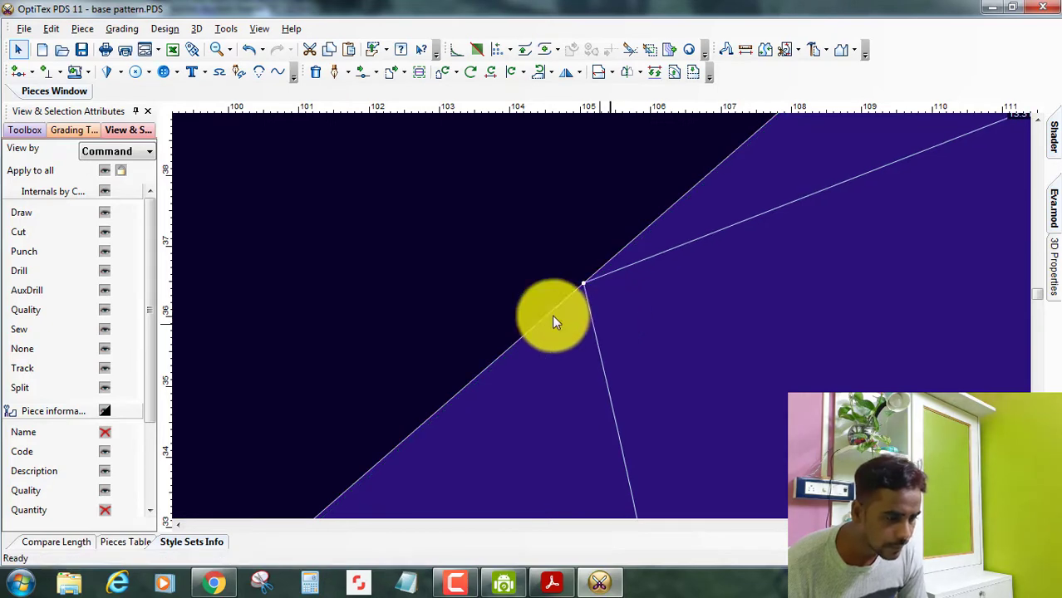
scroll(606, 323, "down", 2)
scroll(604, 320, "down", 1)
scroll(604, 320, "down", 1)
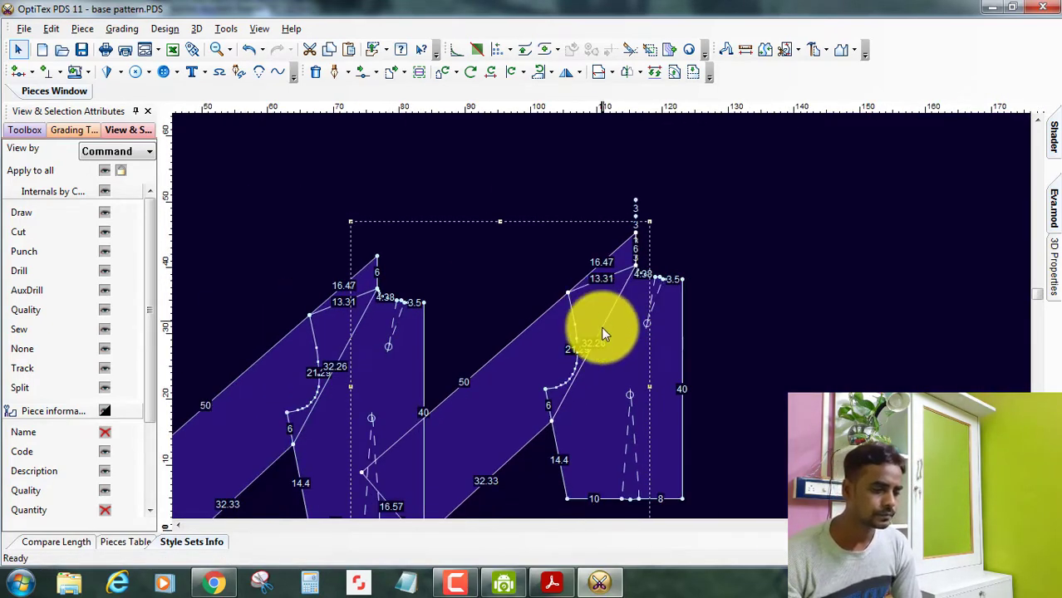
scroll(604, 320, "down", 2)
Box-select the left bodice piece and undo the accidental move
scroll(450, 330, "up", 2)
left_click(341, 208)
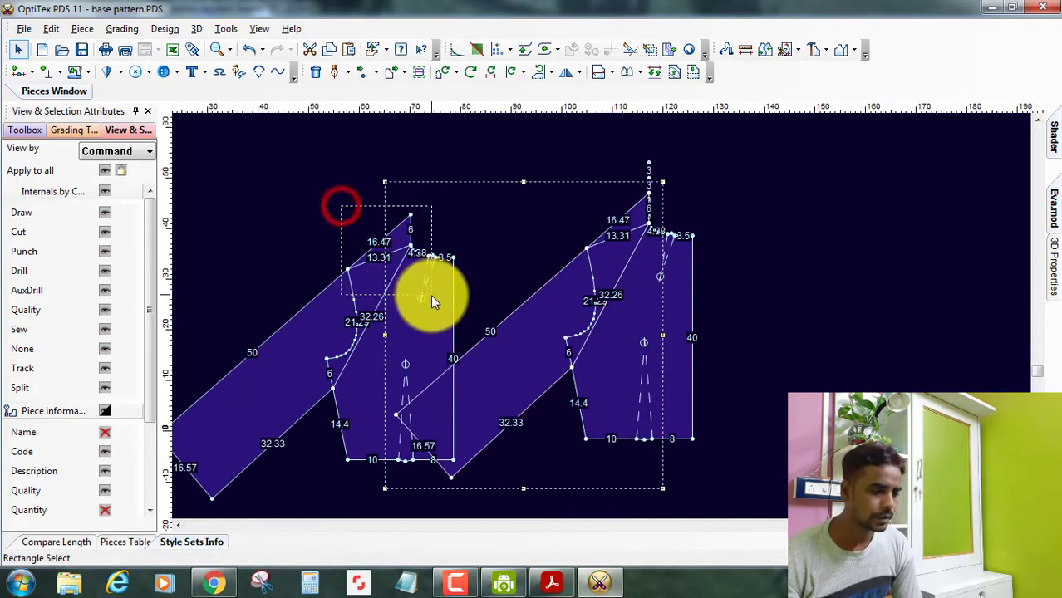
mouse_move(430, 296)
left_mouse_down()
mouse_move(406, 320)
mouse_move(411, 335)
left_mouse_up()
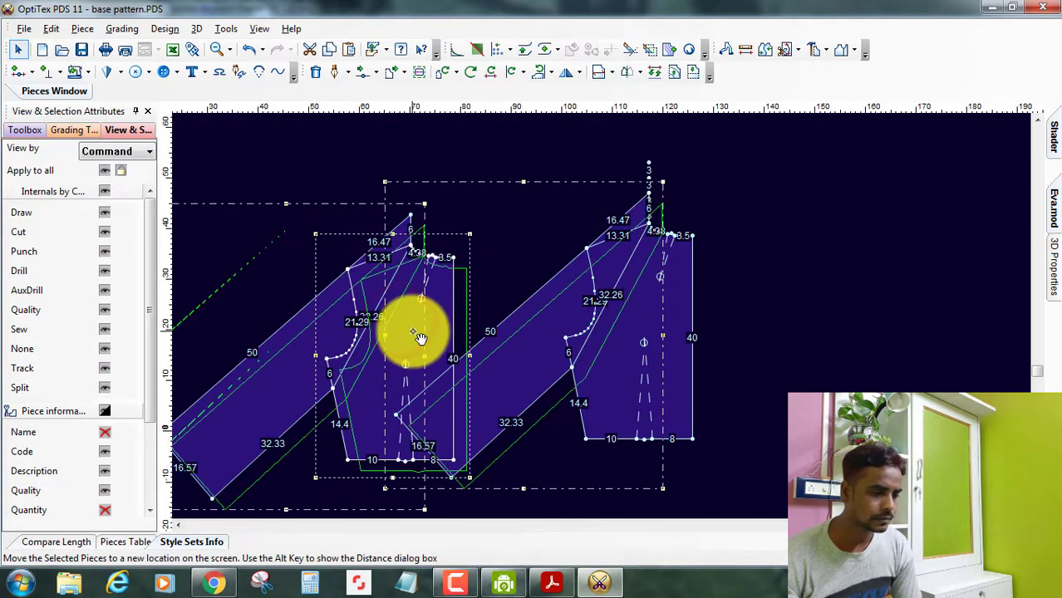
key("ctrl+z")
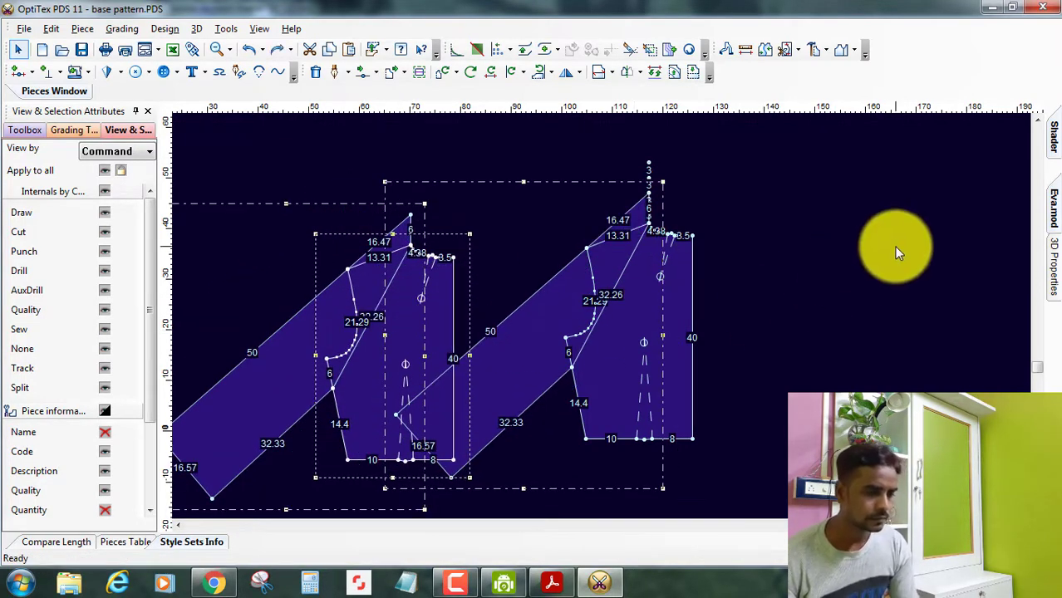
left_click(877, 249)
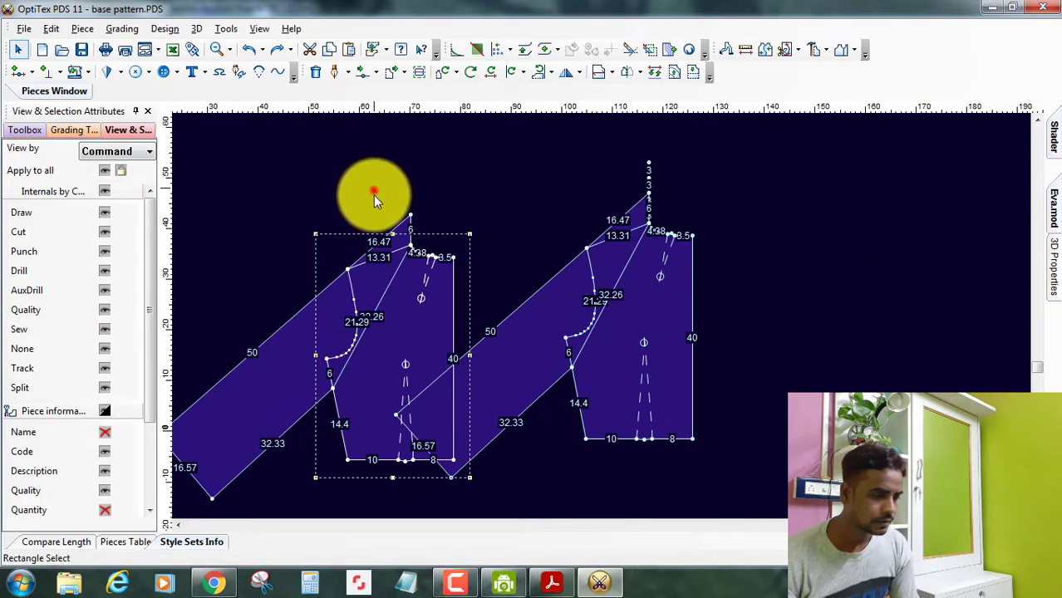
Move the left bodice piece up-left, clear of the overlapping sleeve and bodice
left_click_drag(373, 196, 410, 273)
left_click(842, 254)
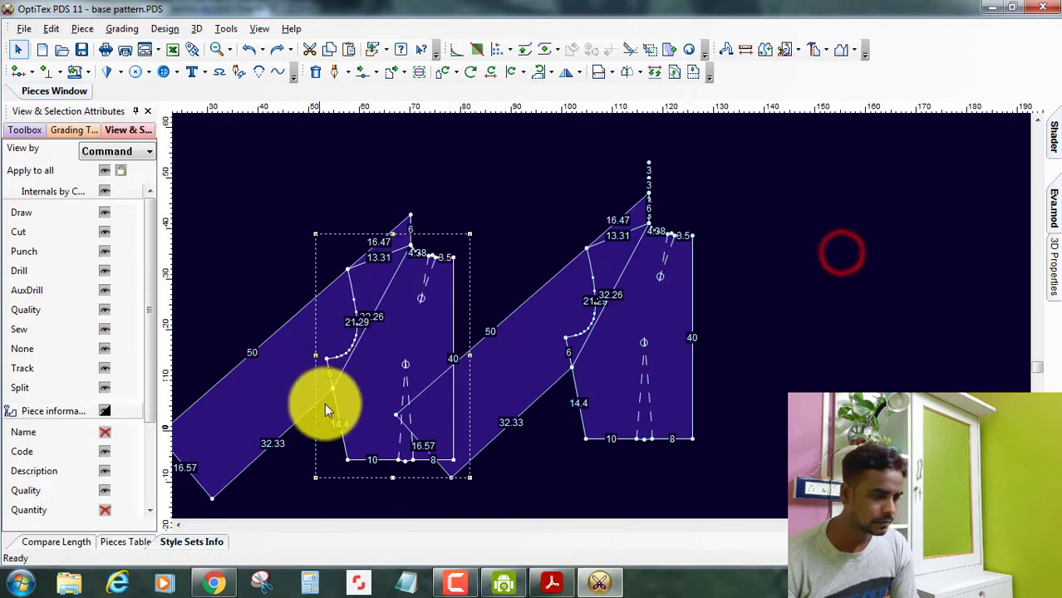
left_click_drag(344, 396, 271, 423)
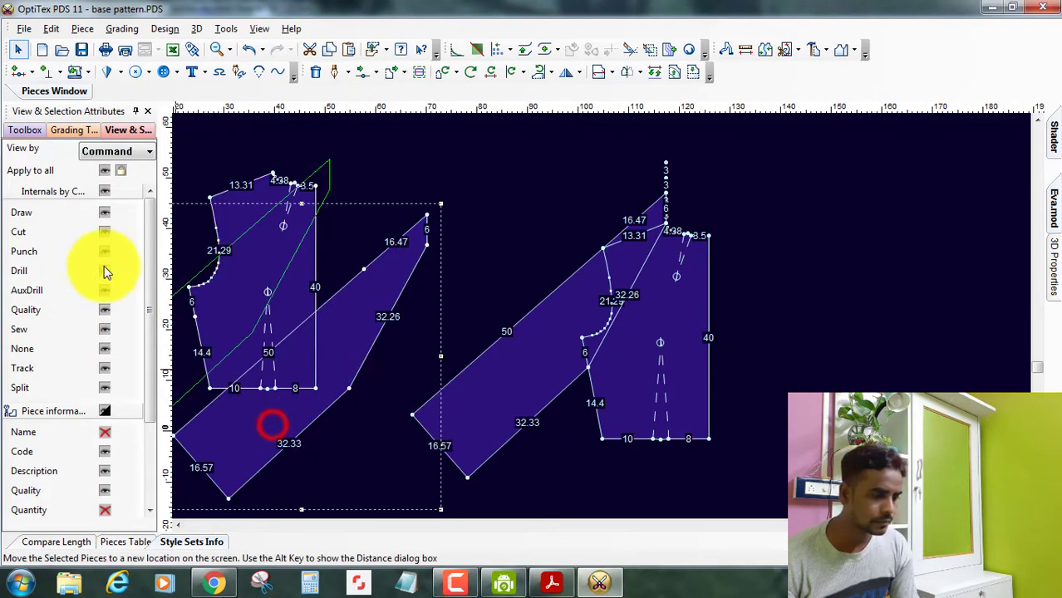
scroll(605, 317, "down", 2)
scroll(603, 291, "up", 4)
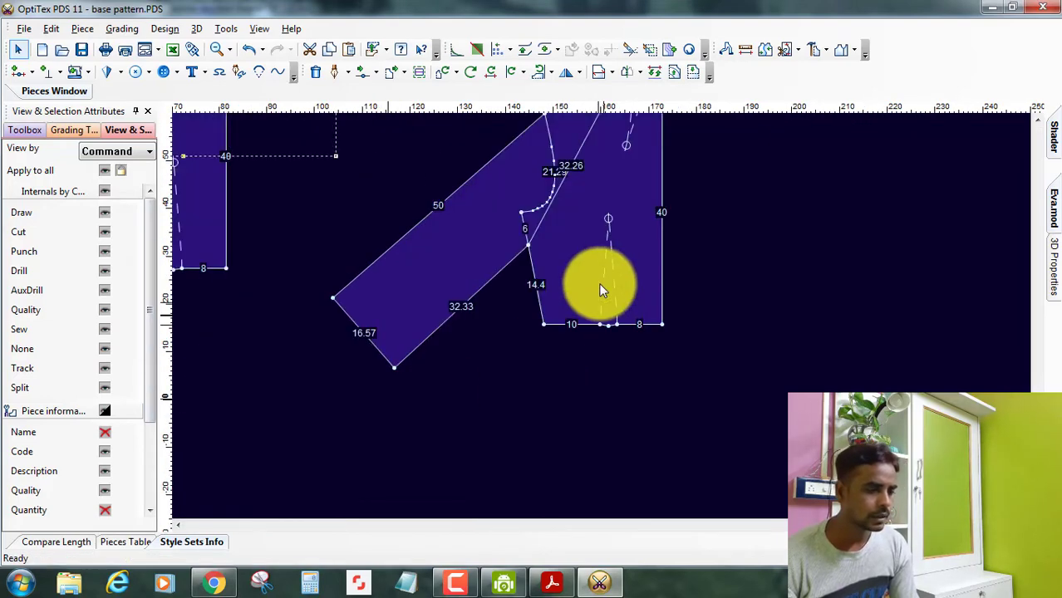
scroll(600, 315, "up", 2)
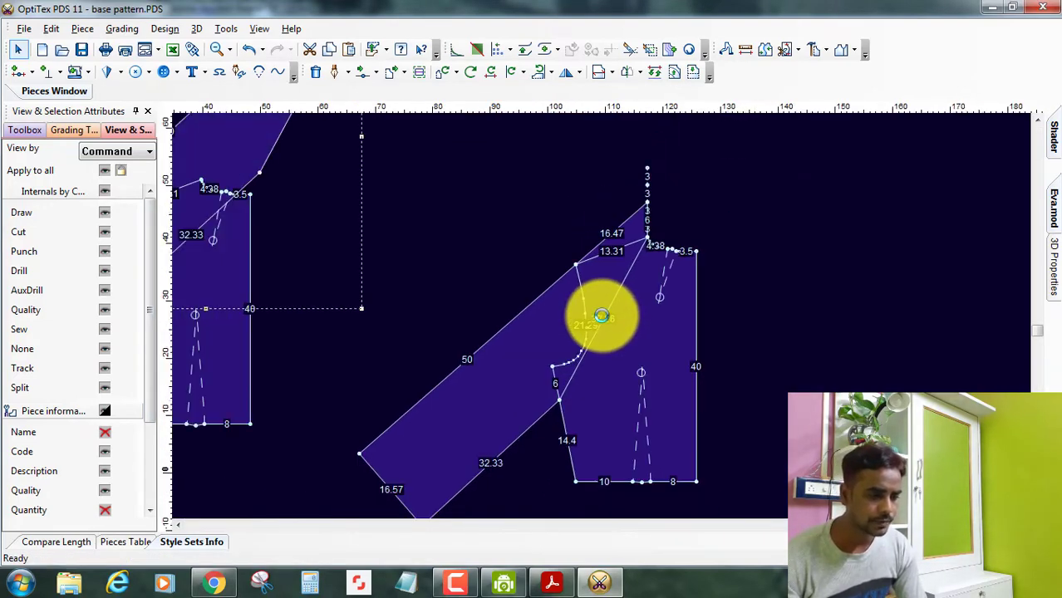
scroll(600, 315, "up", 1)
scroll(601, 315, "up", 2)
scroll(601, 315, "up", 2)
scroll(598, 314, "down", 3)
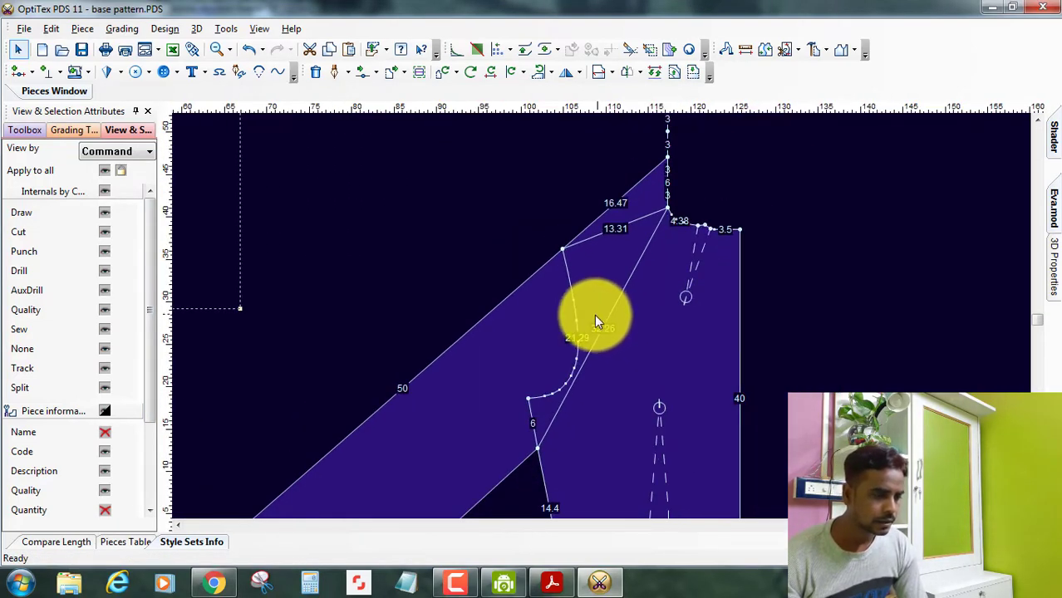
scroll(600, 315, "down", 2)
scroll(601, 315, "down", 1)
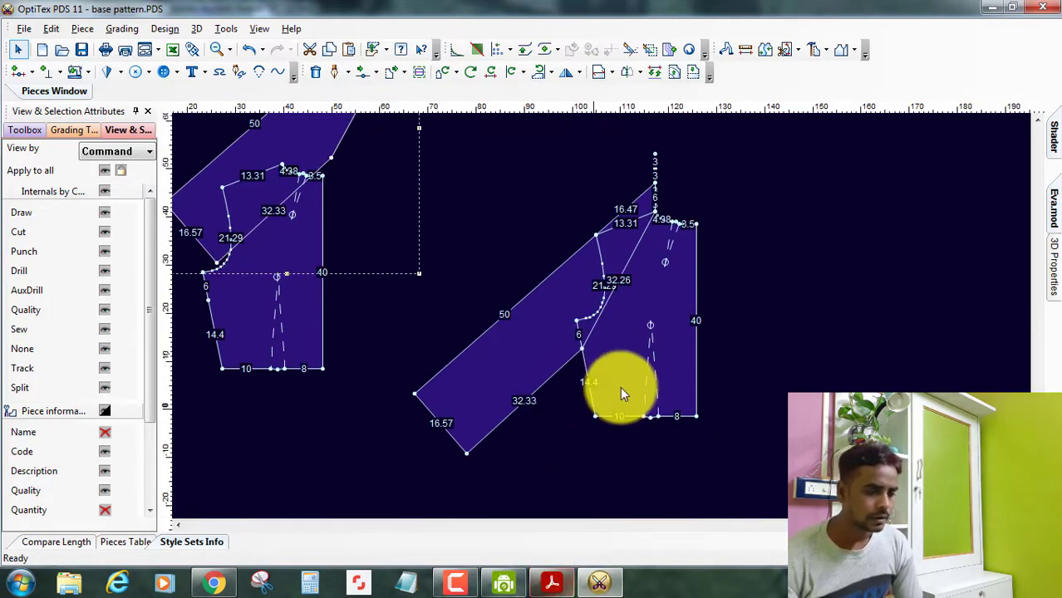
Review page 28's 'Dietro' back kimono instructions and E1–P diagram in the PDF
left_click(553, 586)
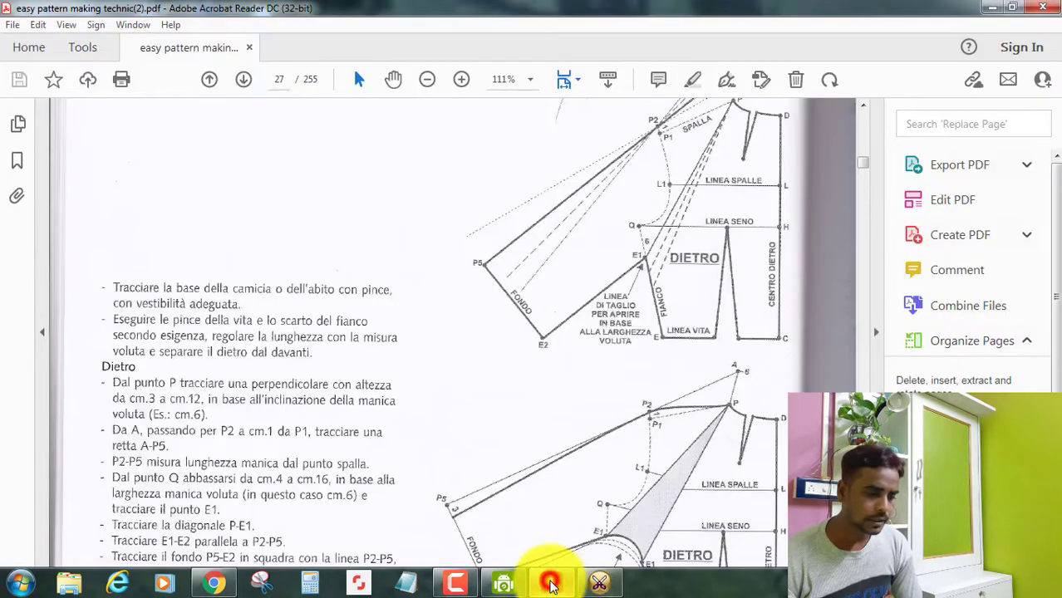
scroll(582, 233, "down", 2)
scroll(632, 220, "down", 1)
scroll(636, 218, "up", 1)
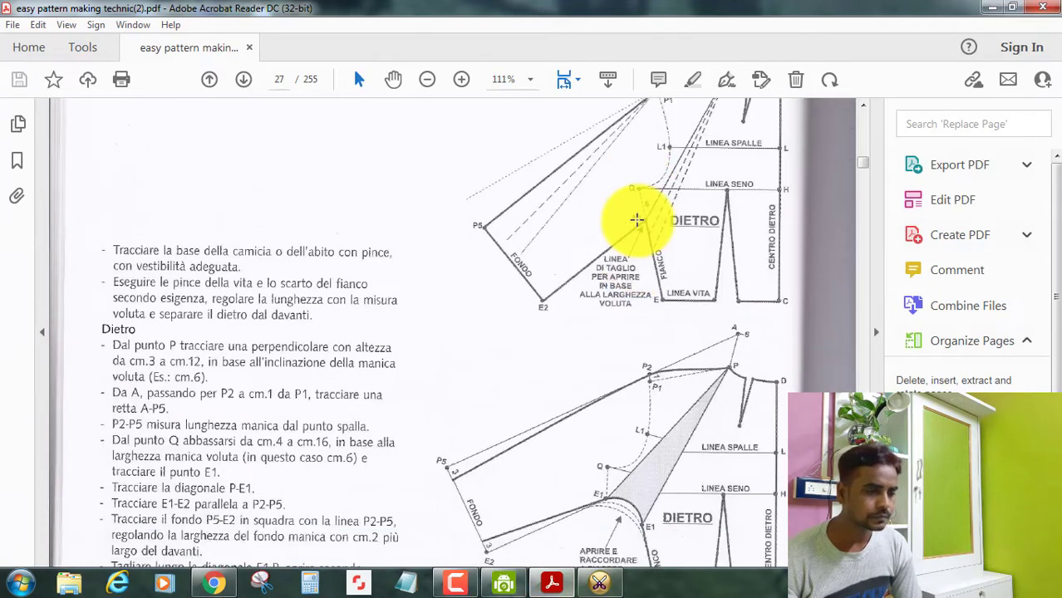
scroll(646, 208, "up", 2)
scroll(665, 204, "up", 1)
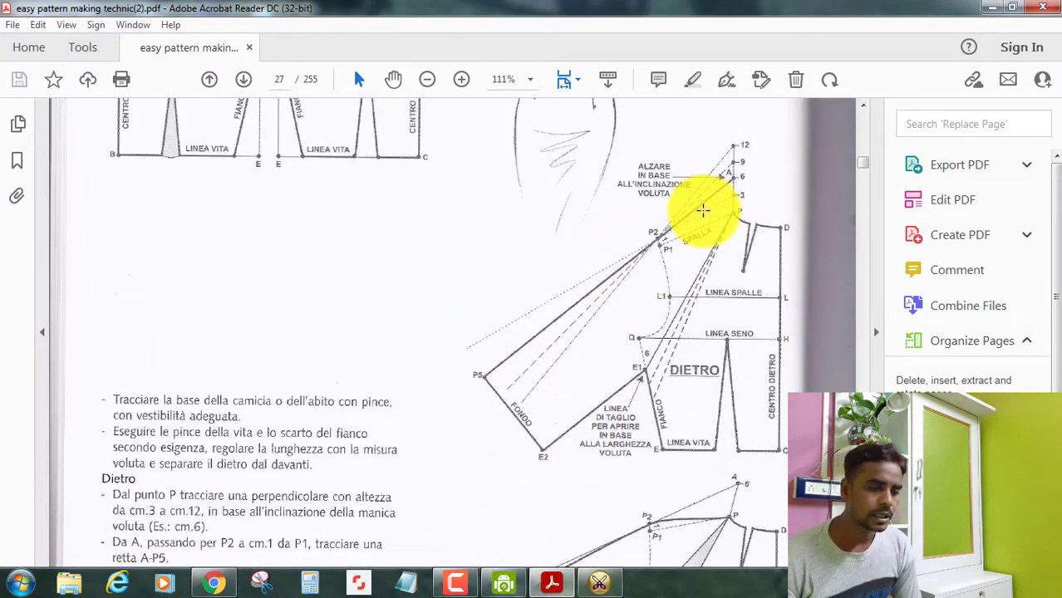
scroll(669, 370, "down", 2)
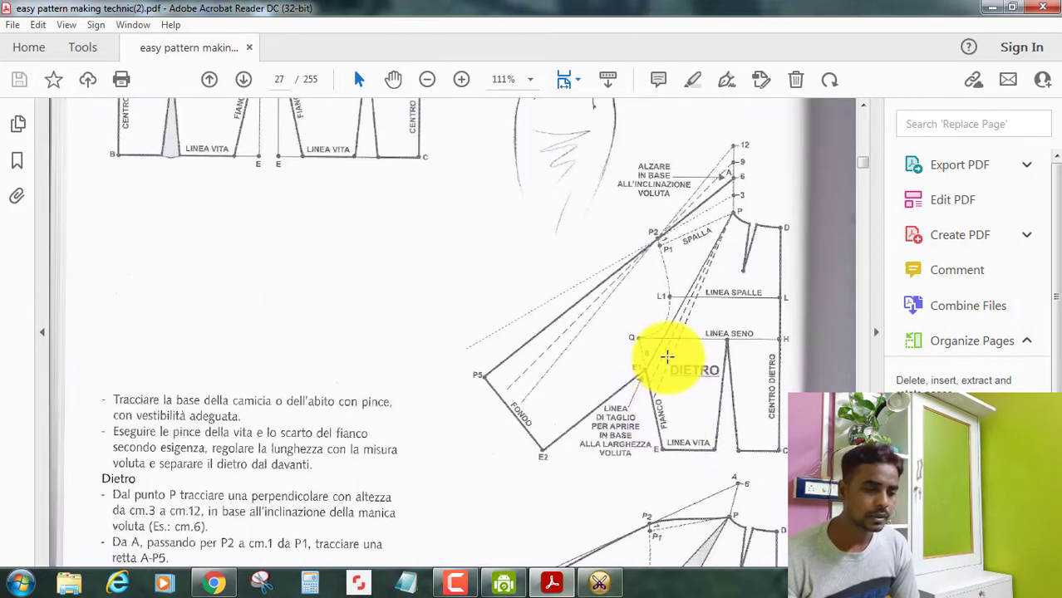
scroll(669, 358, "down", 5)
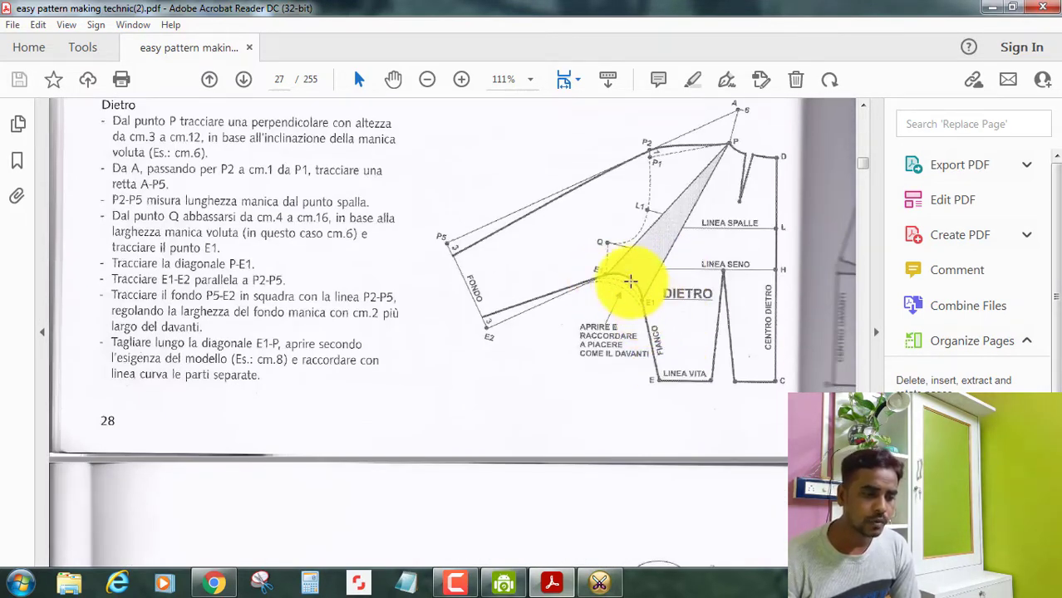
scroll(667, 237, "up", 3)
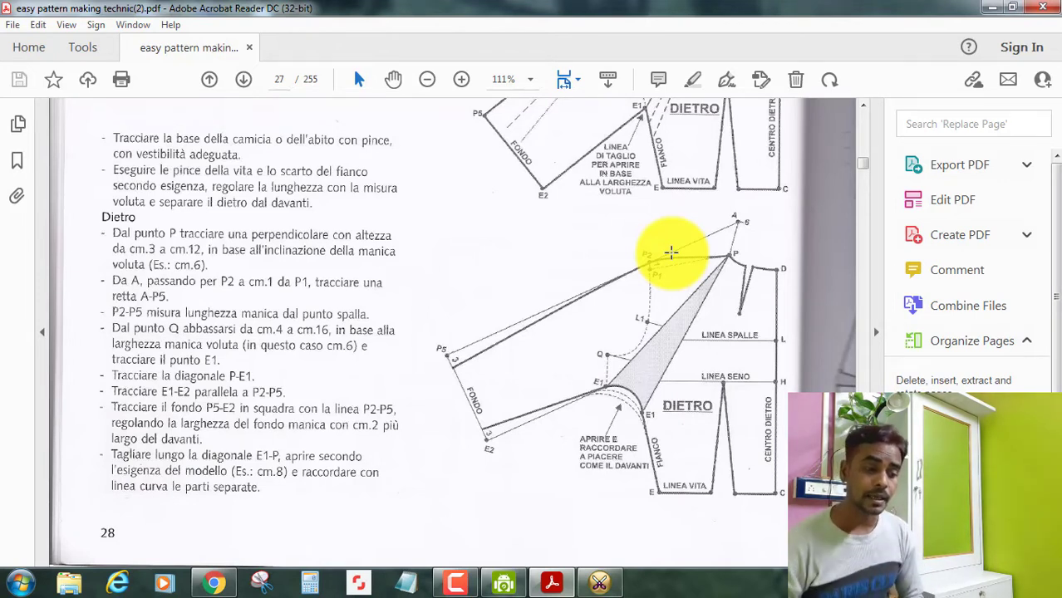
left_click(599, 582)
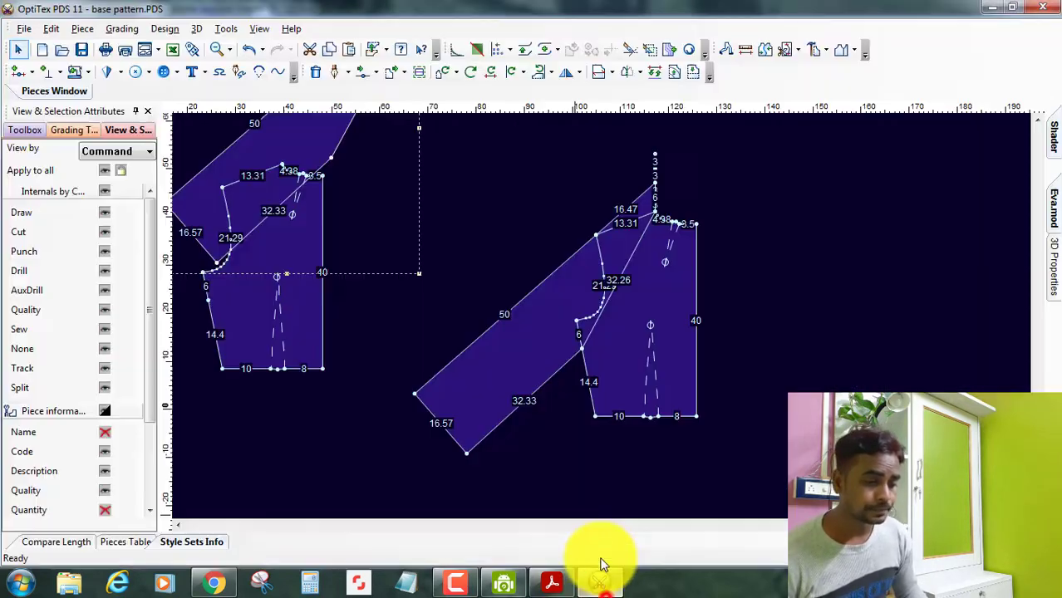
scroll(600, 315, "up", 3)
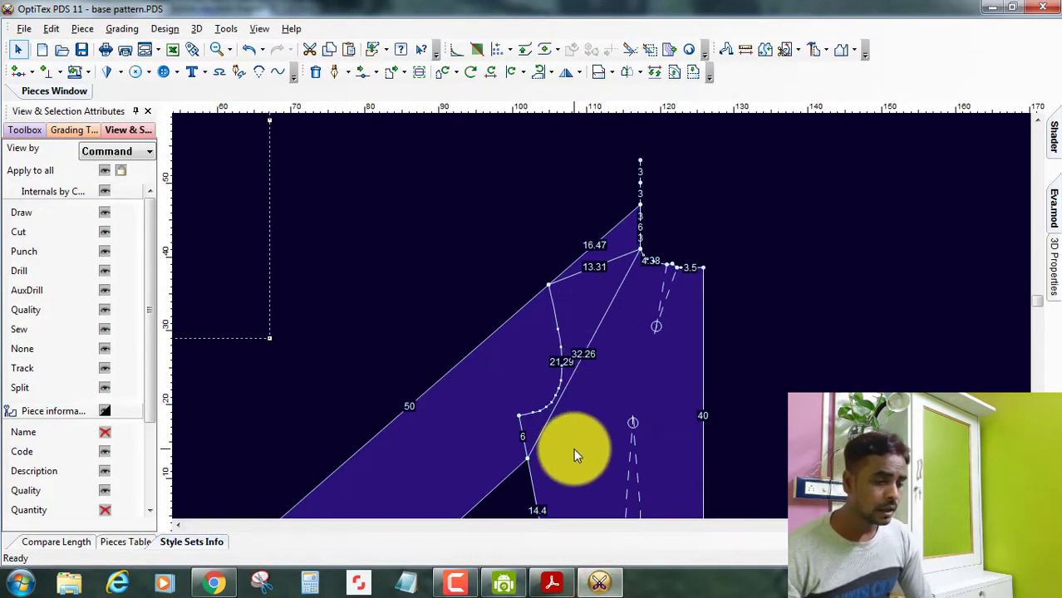
scroll(574, 446, "down", 3)
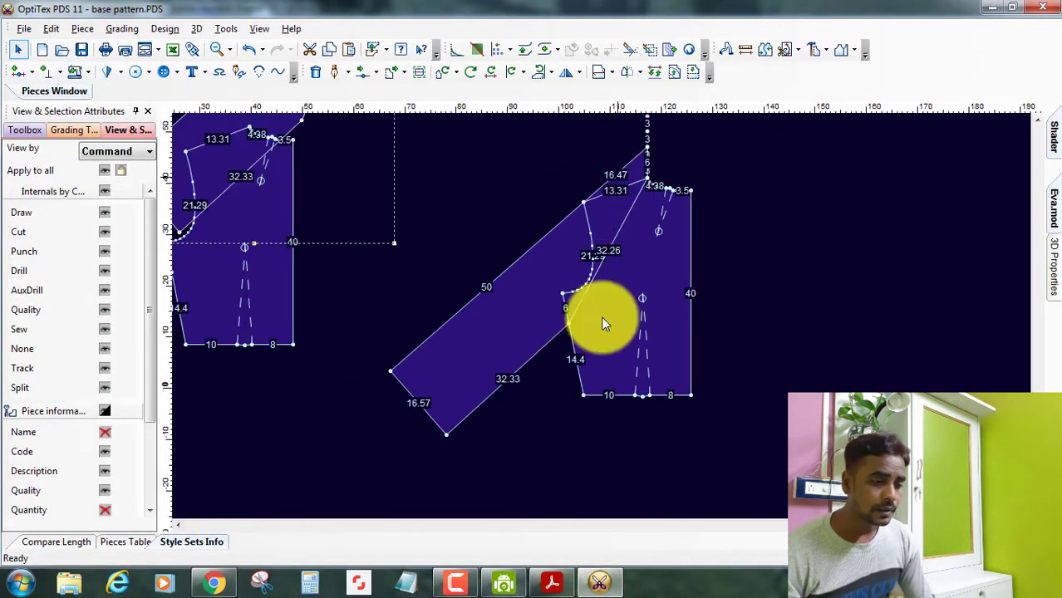
scroll(603, 324, "up", 2)
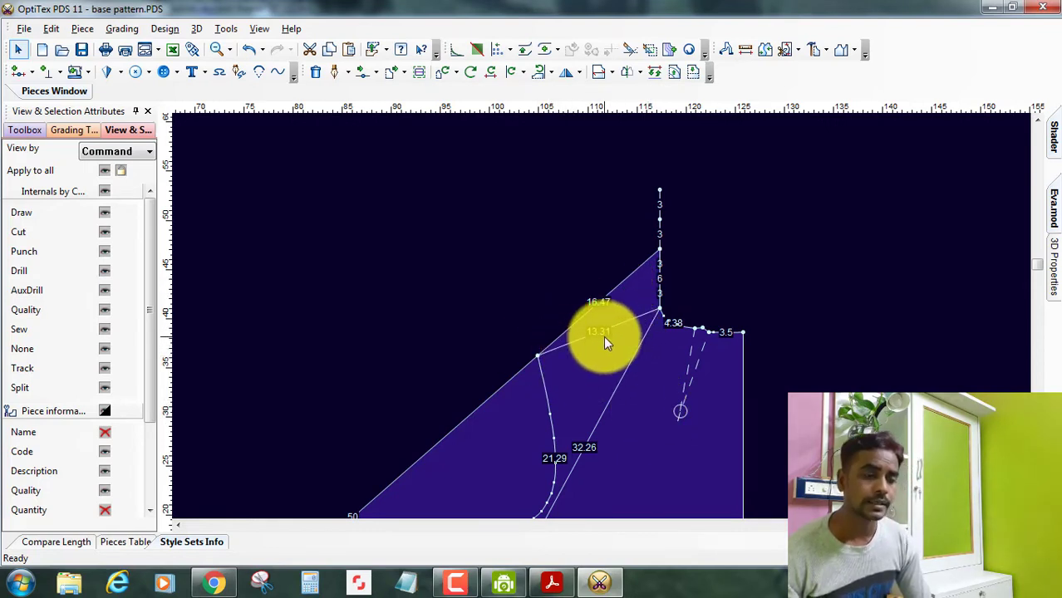
scroll(600, 314, "up", 1)
scroll(537, 398, "up", 1)
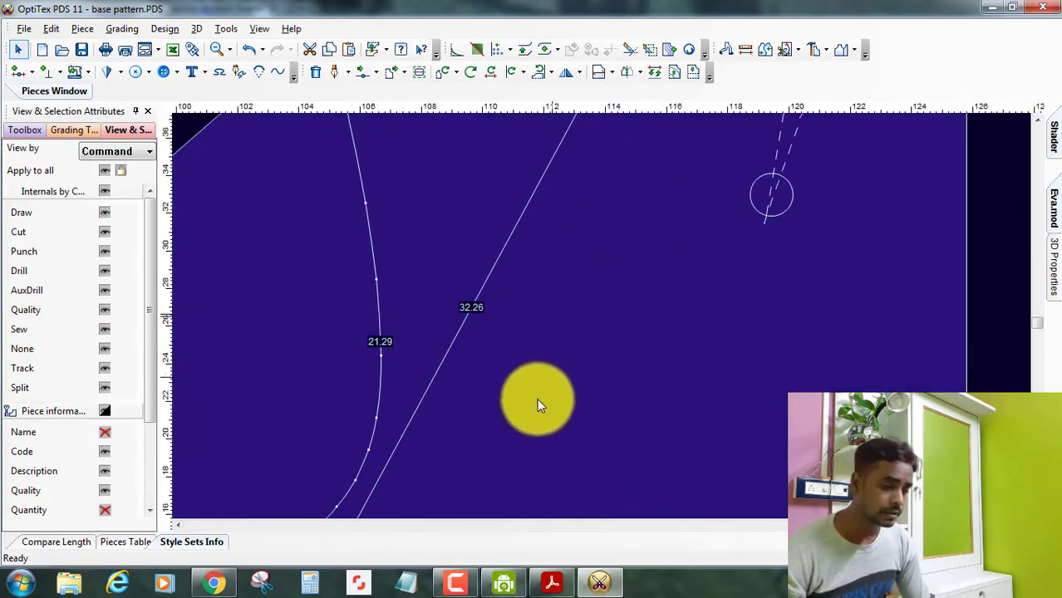
scroll(601, 315, "down", 1)
scroll(567, 392, "down", 1)
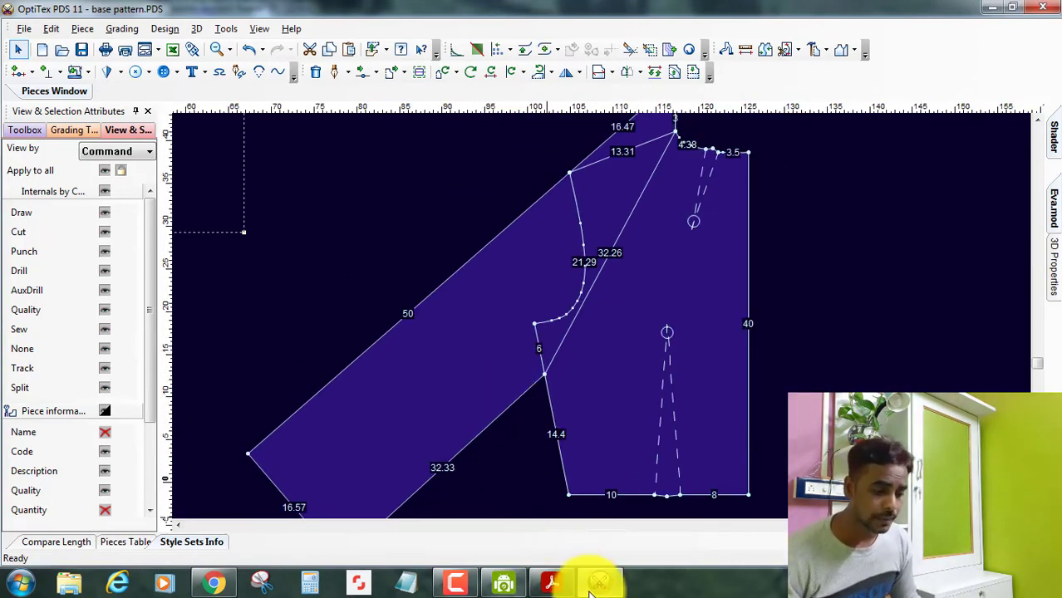
left_click(563, 587)
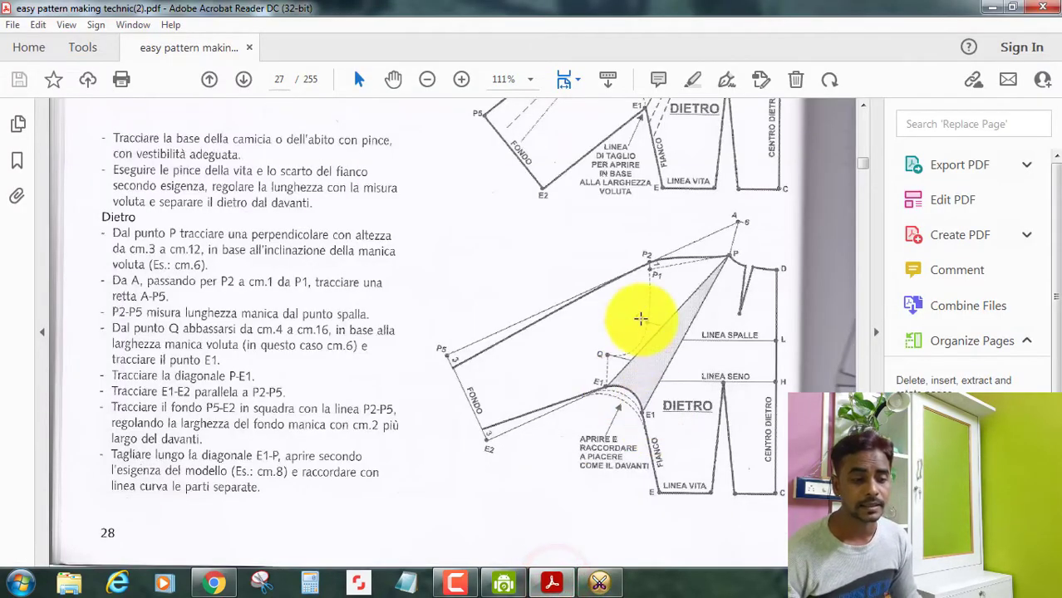
scroll(657, 228, "up", 5)
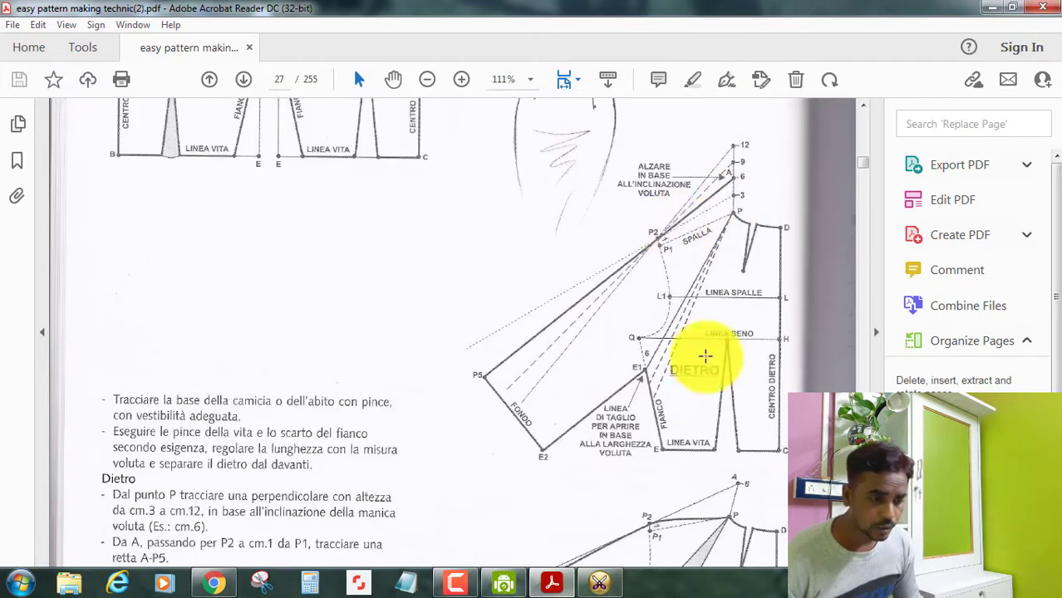
scroll(712, 430, "up", 2)
scroll(712, 431, "down", 2)
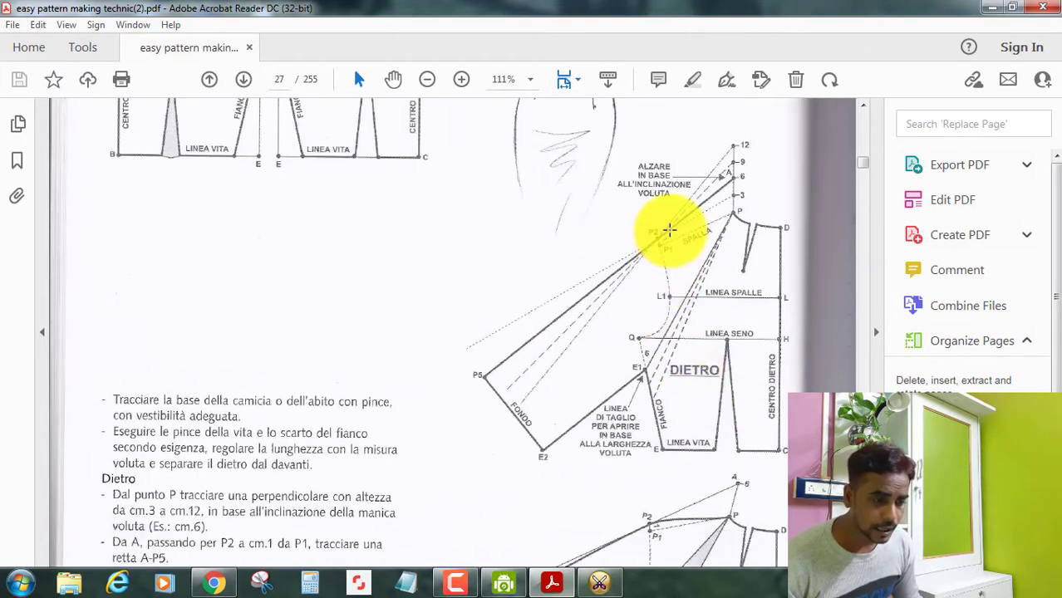
scroll(670, 283, "down", 4)
scroll(671, 339, "down", 1)
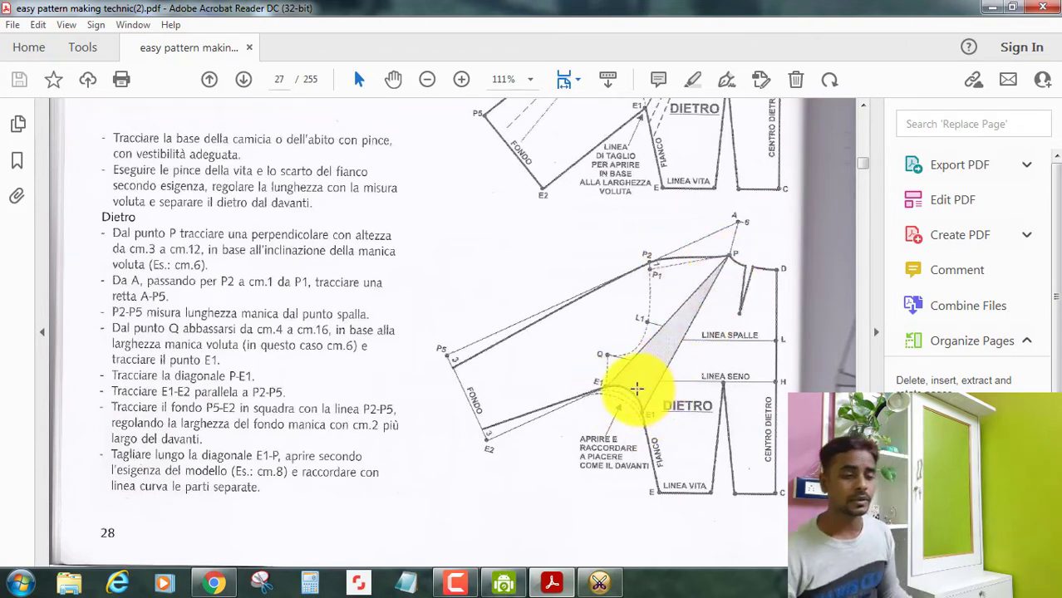
scroll(637, 388, "down", 1)
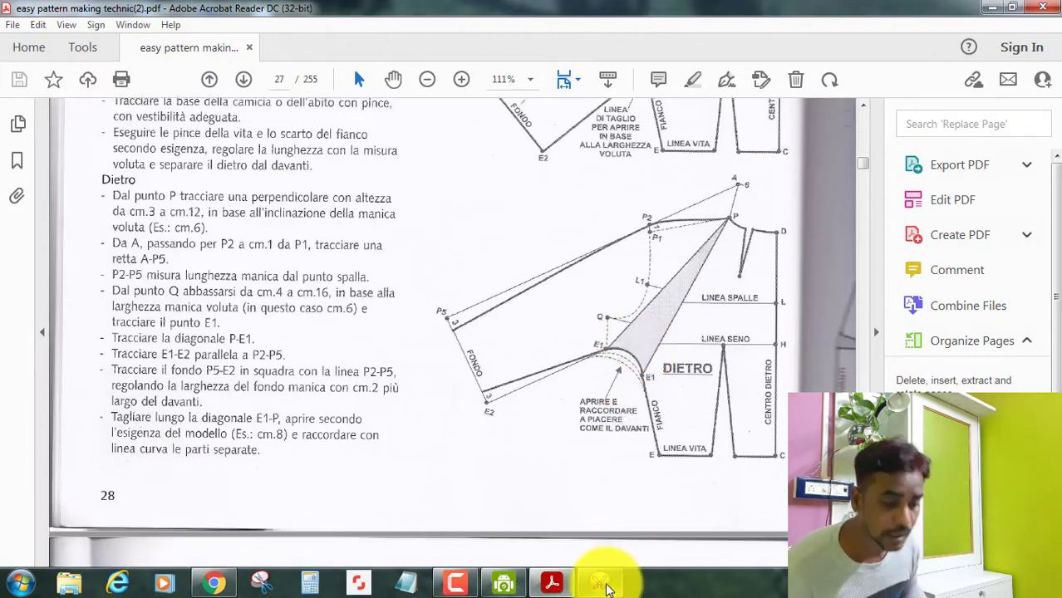
mouse_move(599, 585)
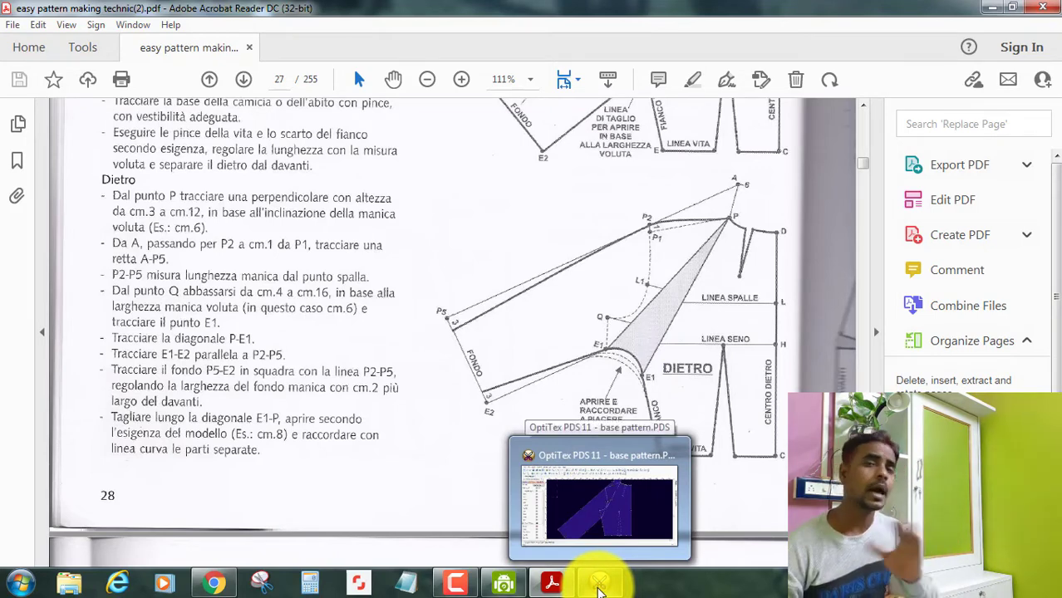
left_click(599, 586)
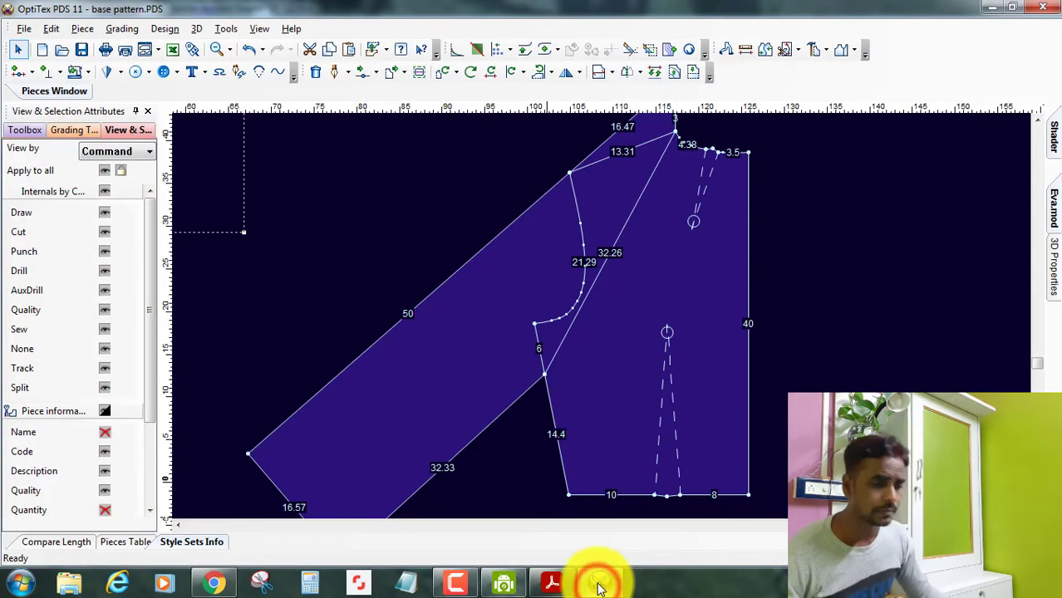
scroll(603, 349, "down", 2)
scroll(596, 306, "up", 1)
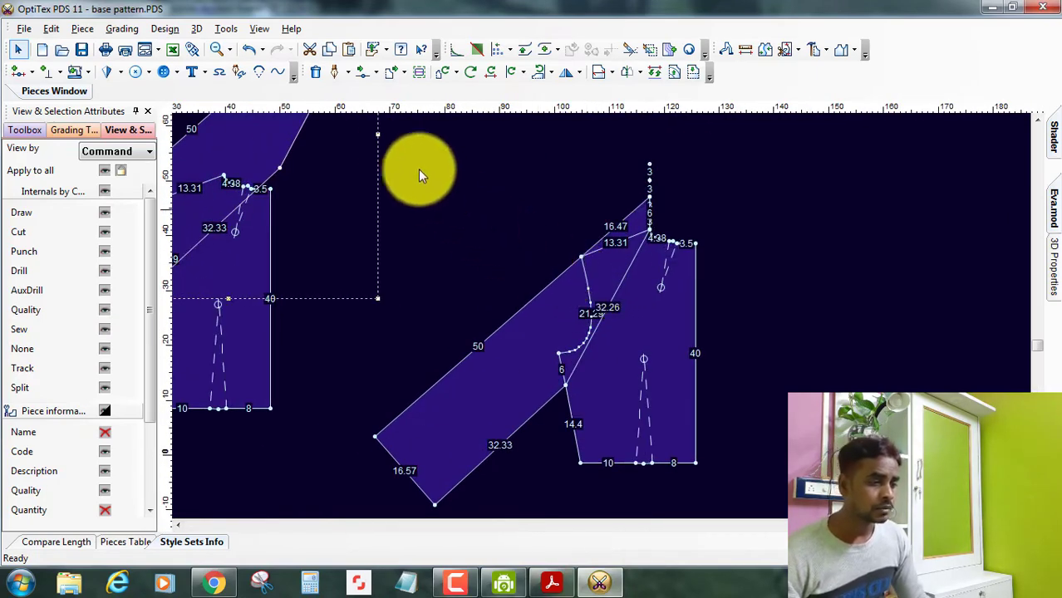
Rotate the sleeve section -20° about the shoulder point onto the 13.31 shoulder line
left_click(442, 71)
scroll(573, 341, "down", 2)
scroll(611, 287, "up", 1)
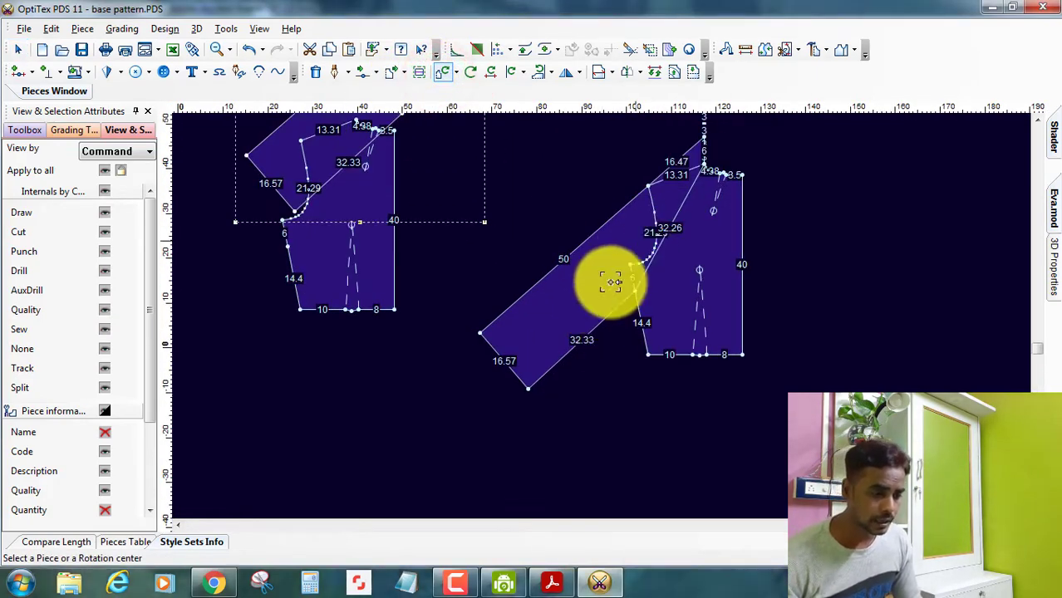
scroll(611, 283, "up", 3)
scroll(600, 313, "up", 2)
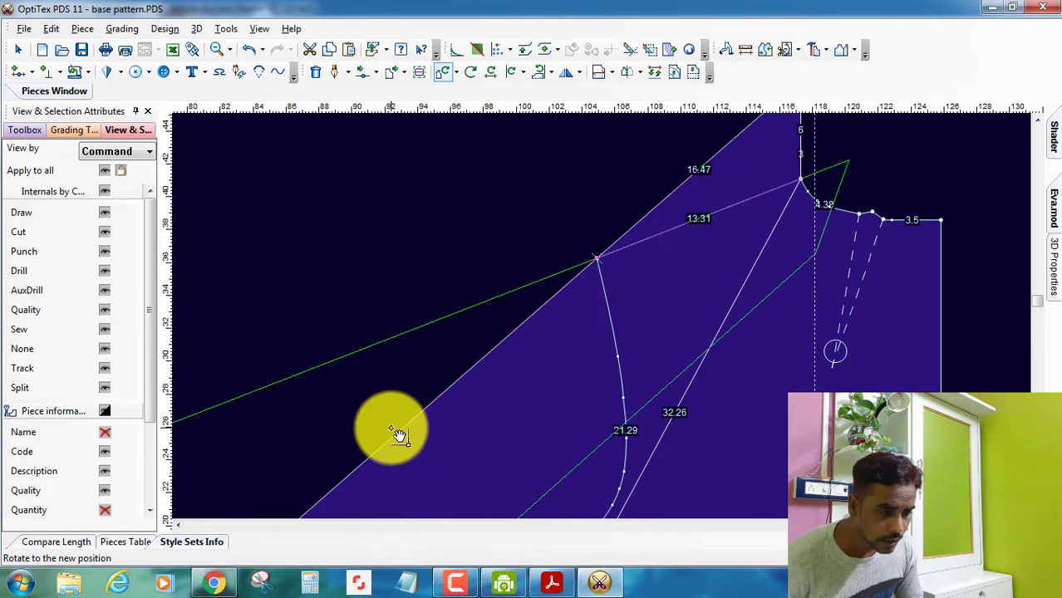
left_click(392, 430)
left_click(190, 280)
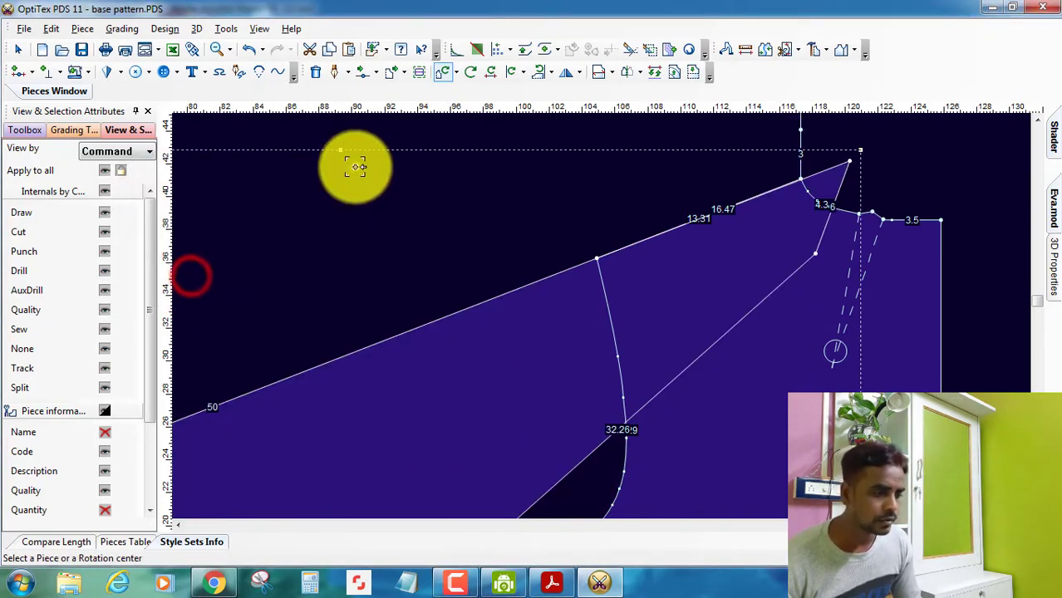
right_click(379, 183)
left_click(378, 178)
left_click(702, 472)
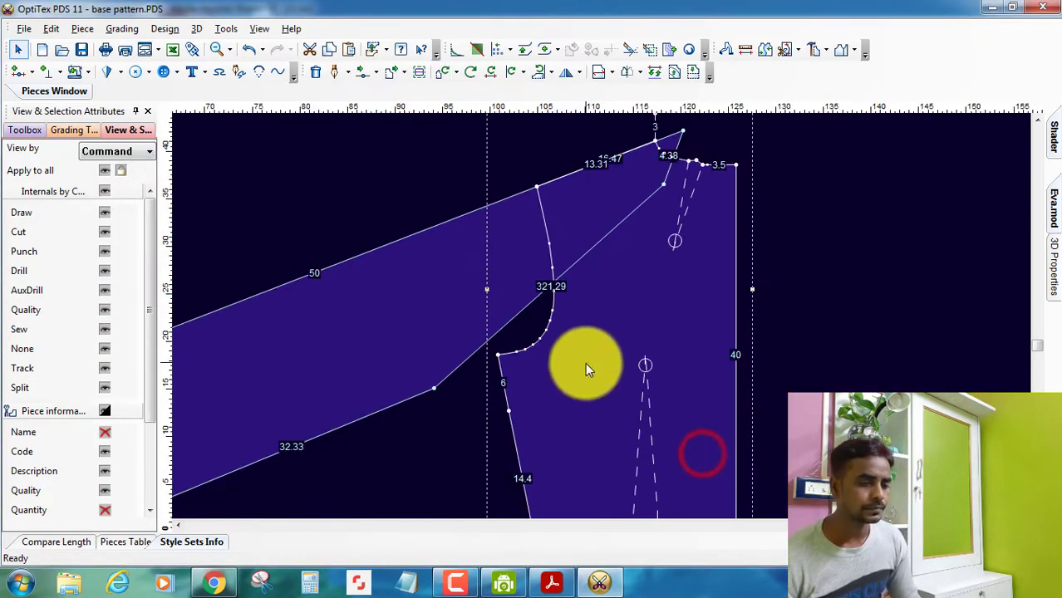
scroll(601, 315, "down", 2)
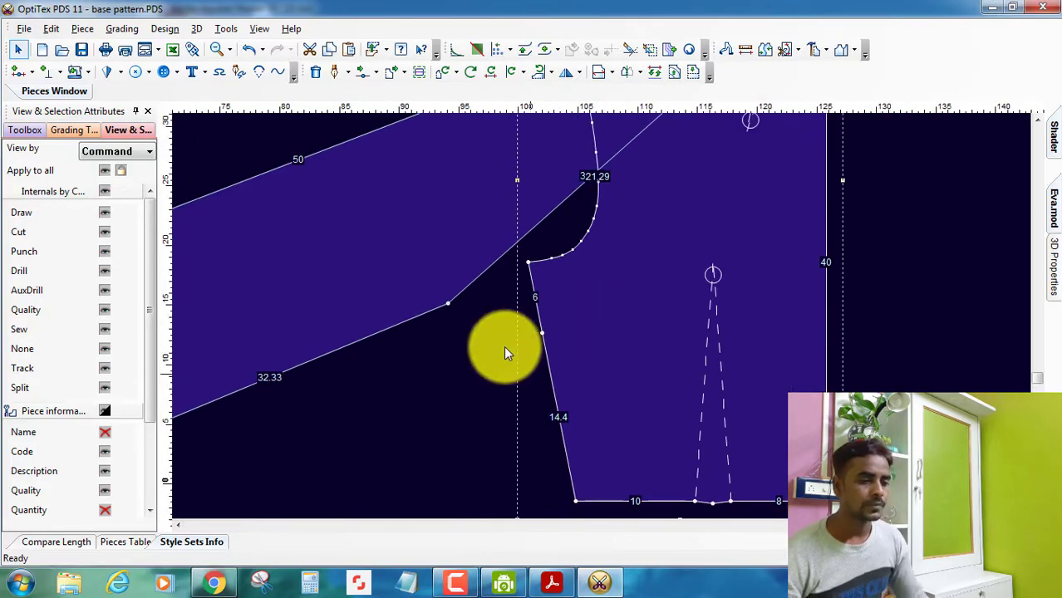
Draw a straight 8.24 line from the sleeve's lower edge to the side seam
key("d")
left_click(450, 302)
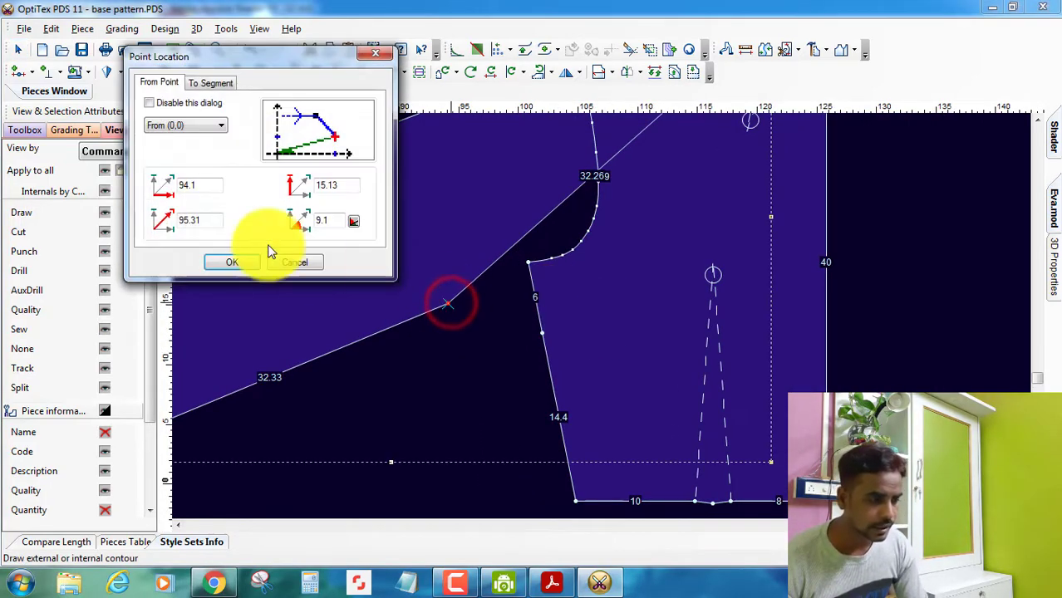
left_click(245, 260)
left_click(542, 330)
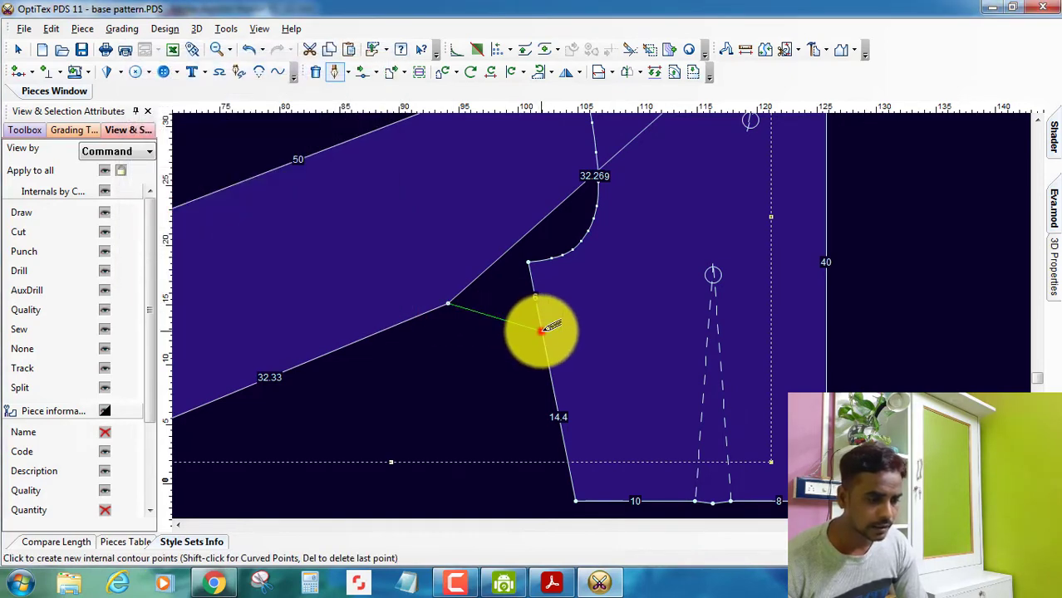
left_click(899, 247)
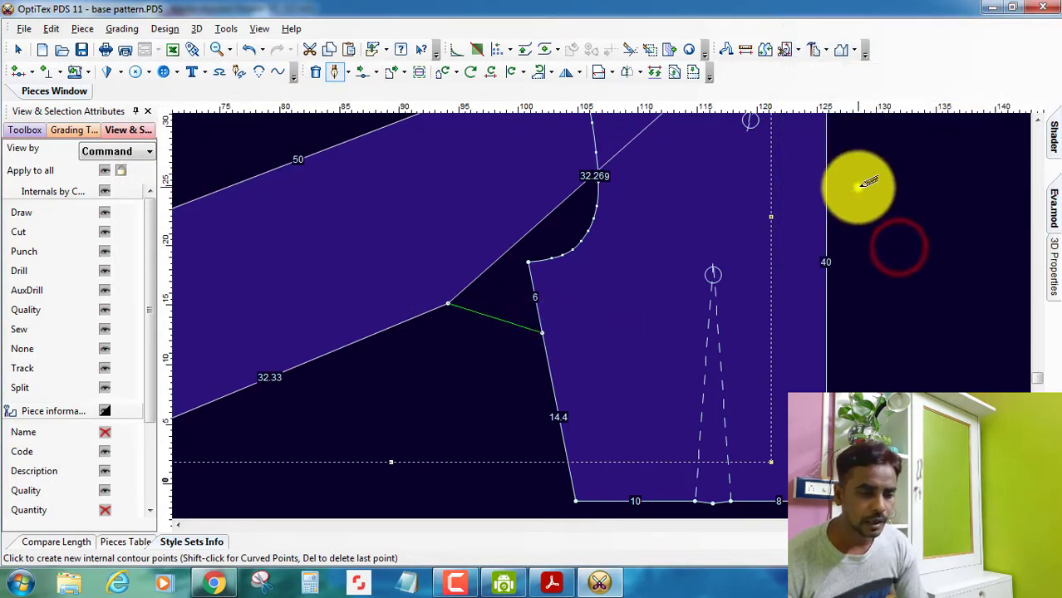
right_click(864, 188)
left_click(894, 197)
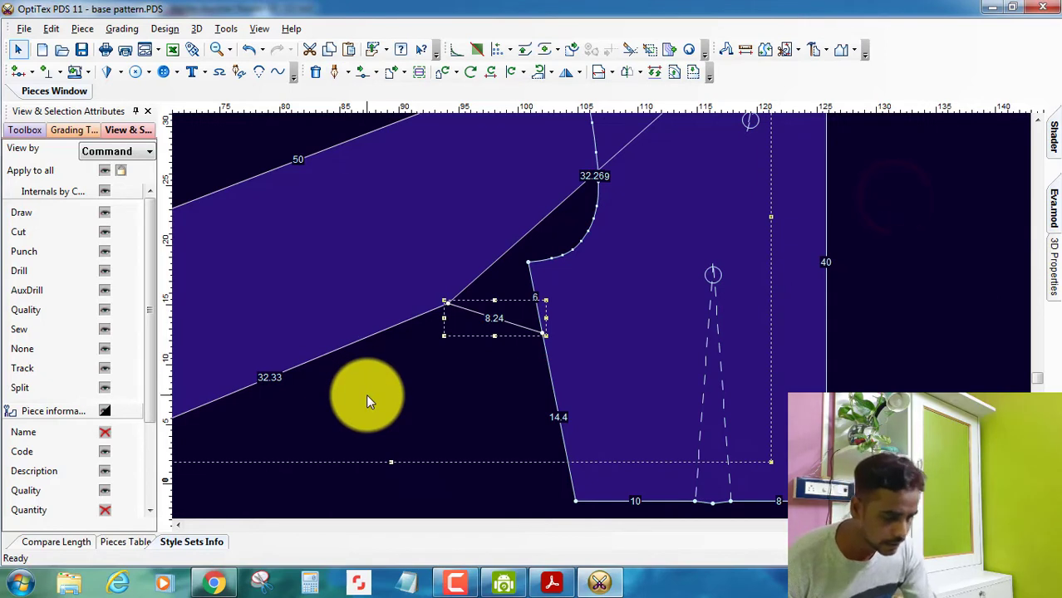
Move the line's middle point to bow it into a 9.53 underarm curve
key("m")
left_click(510, 250)
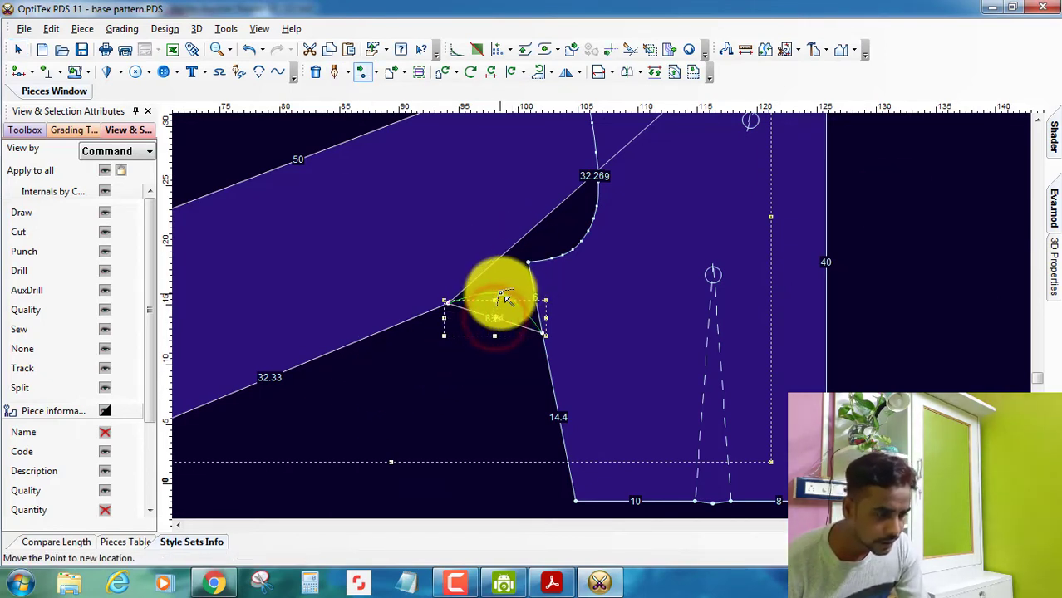
left_click(505, 293)
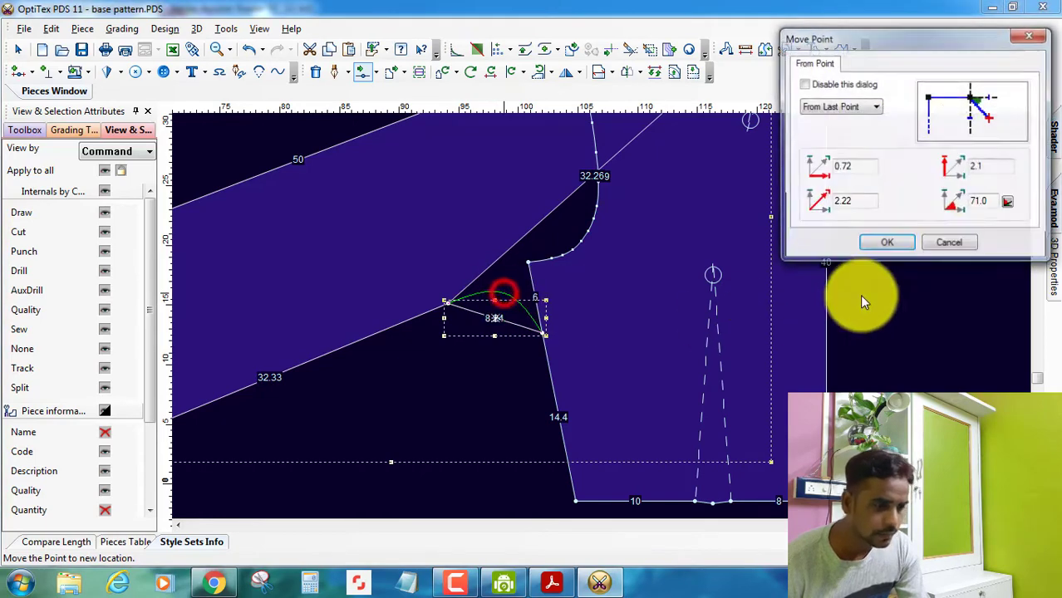
left_click(898, 243)
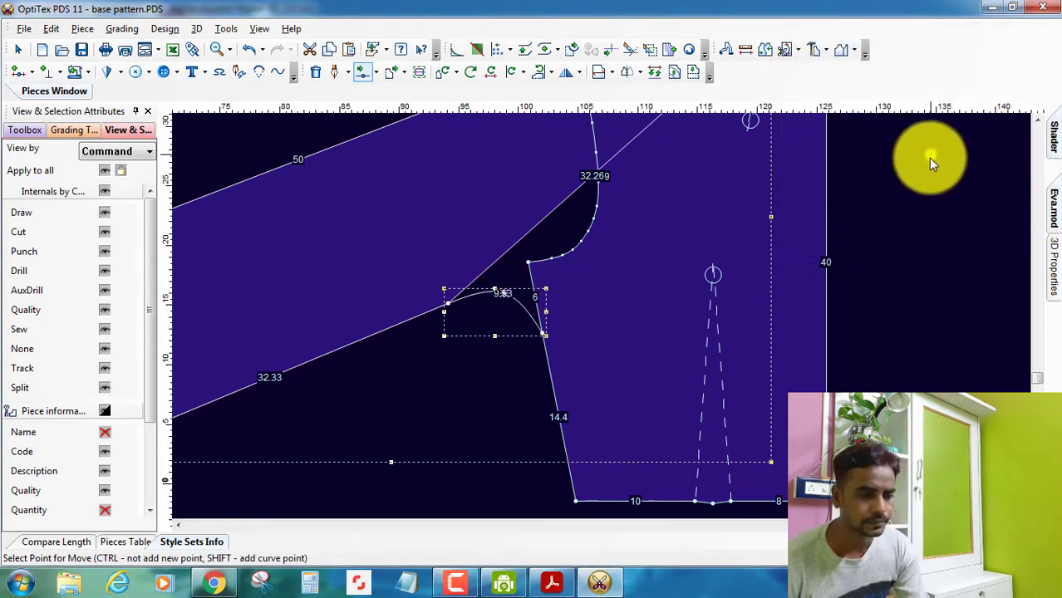
right_click(958, 171)
left_click(956, 168)
Move the first underarm curve point to a new position, confirming the Move Point dialog
left_click(563, 295)
scroll(602, 265, "up", 2)
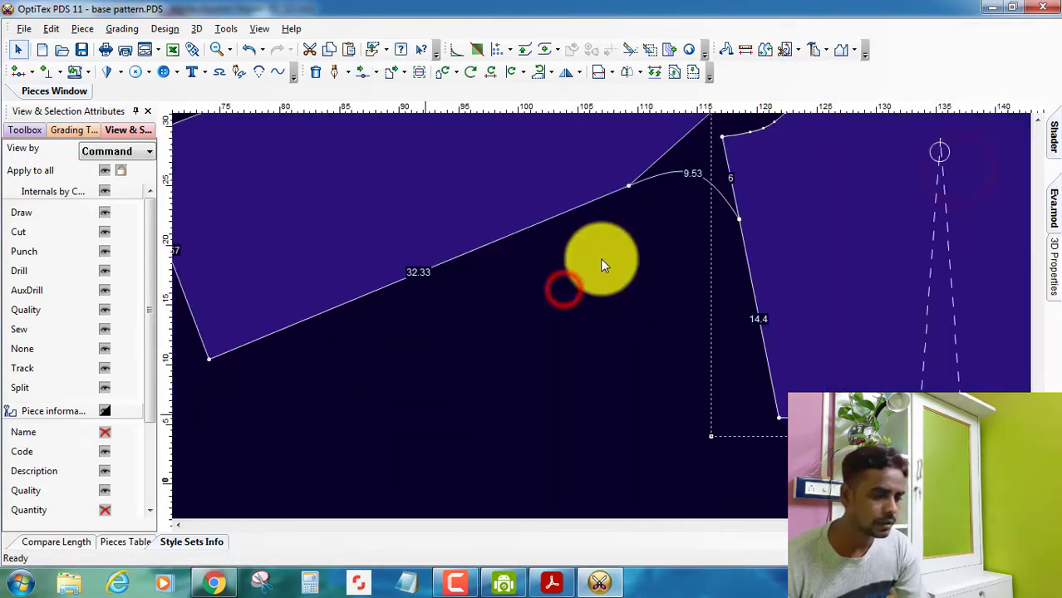
scroll(705, 250, "up", 2)
scroll(604, 316, "up", 2)
scroll(601, 319, "up", 1)
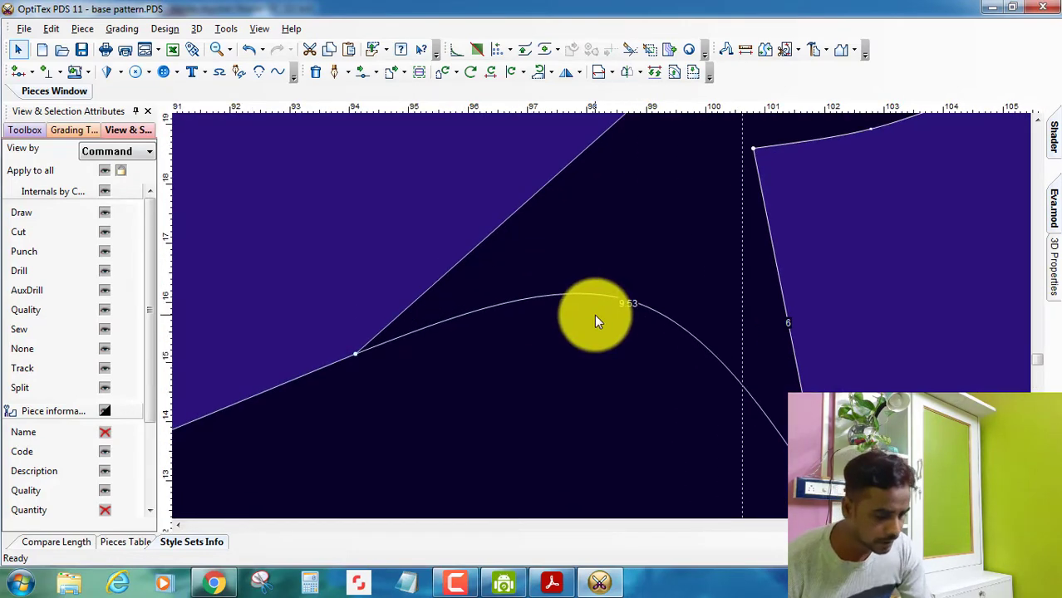
key("m")
left_click_drag(711, 356, 716, 361)
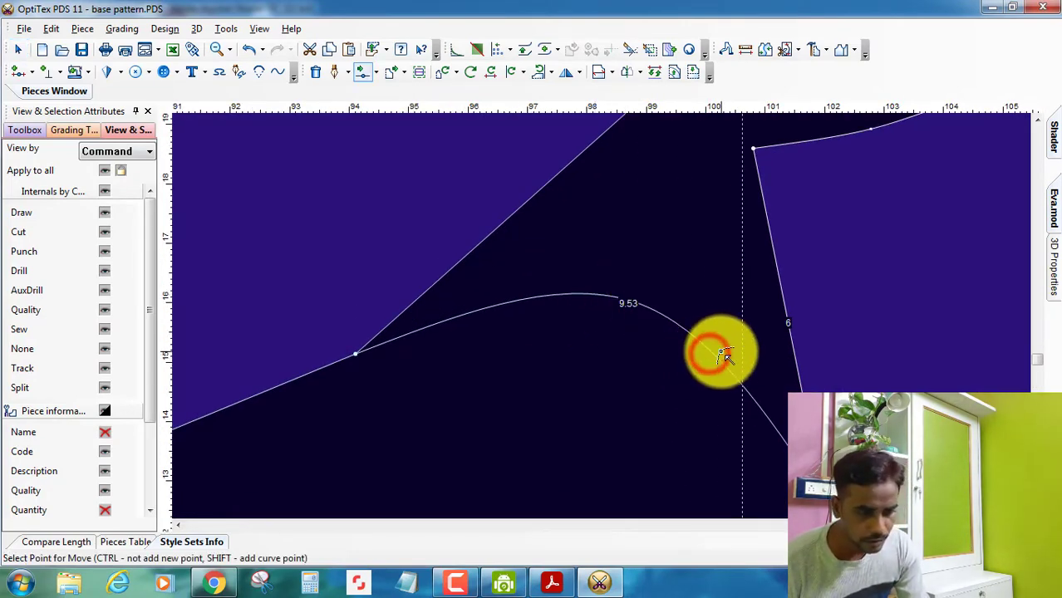
left_click_drag(619, 360, 631, 360)
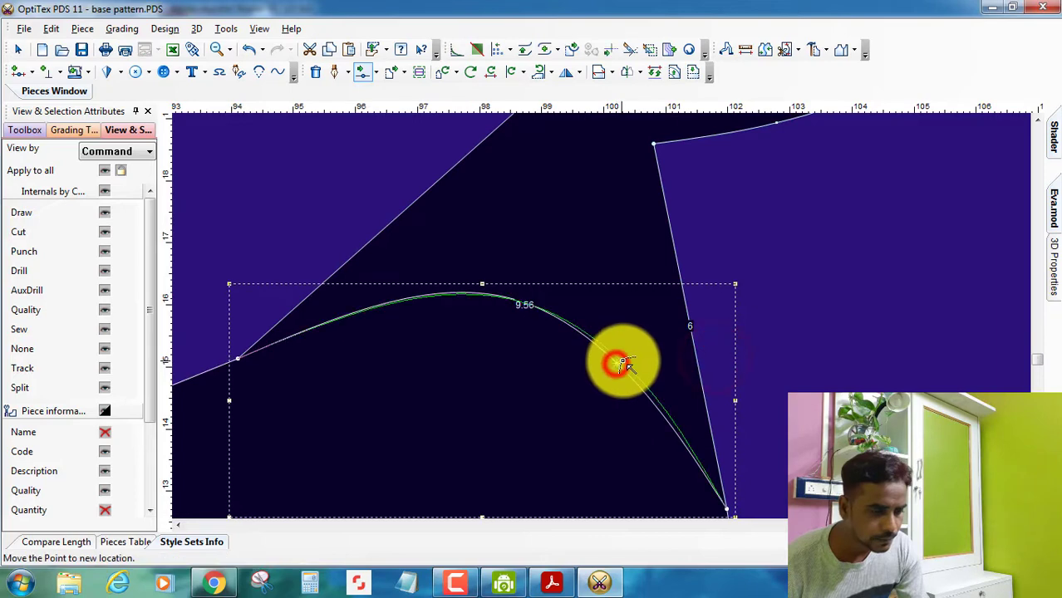
left_click(626, 355)
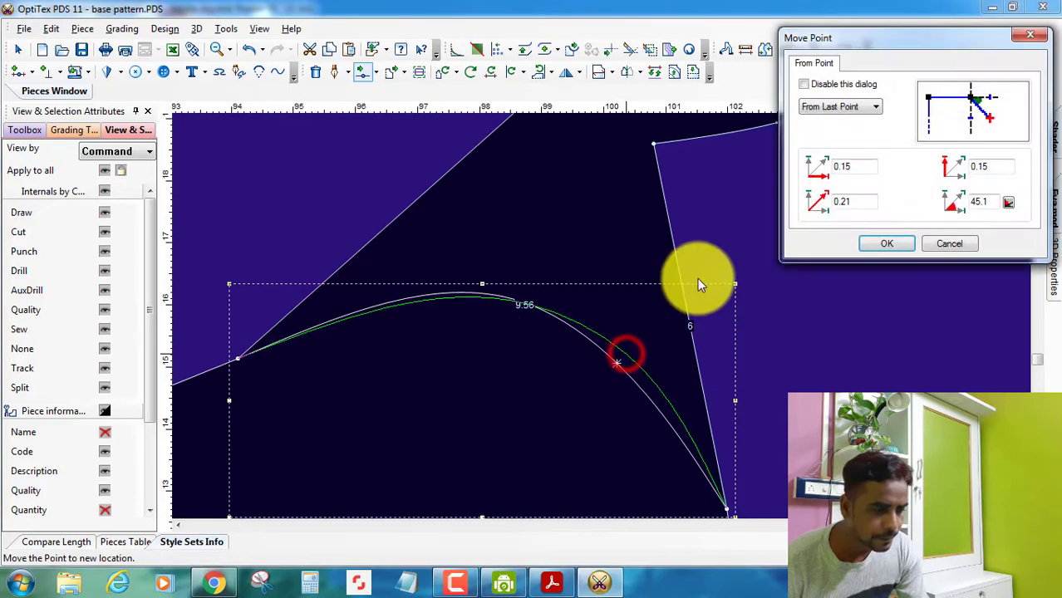
left_click(883, 244)
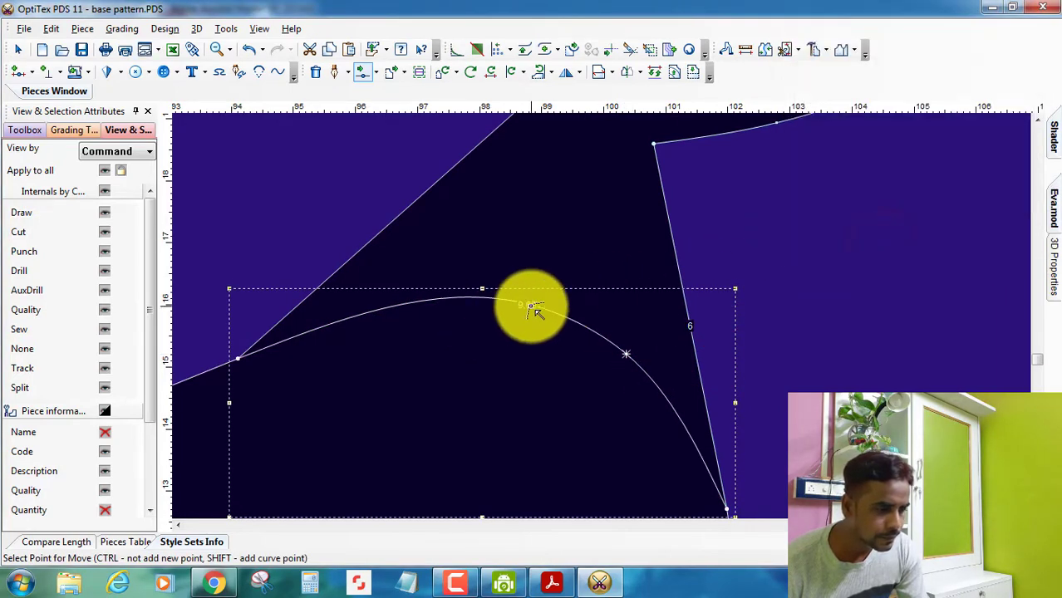
Move another underarm point outward so the arc rounds smoothly into the side seam (9.58)
left_click(516, 308)
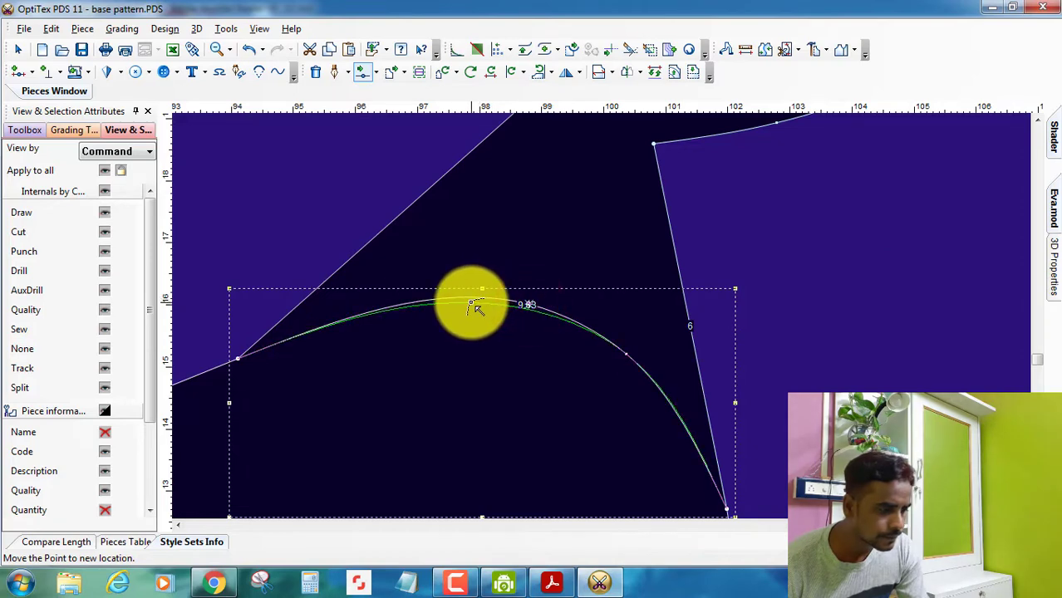
left_click(479, 301)
key("Return")
scroll(600, 316, "down", 5)
scroll(601, 315, "up", 2)
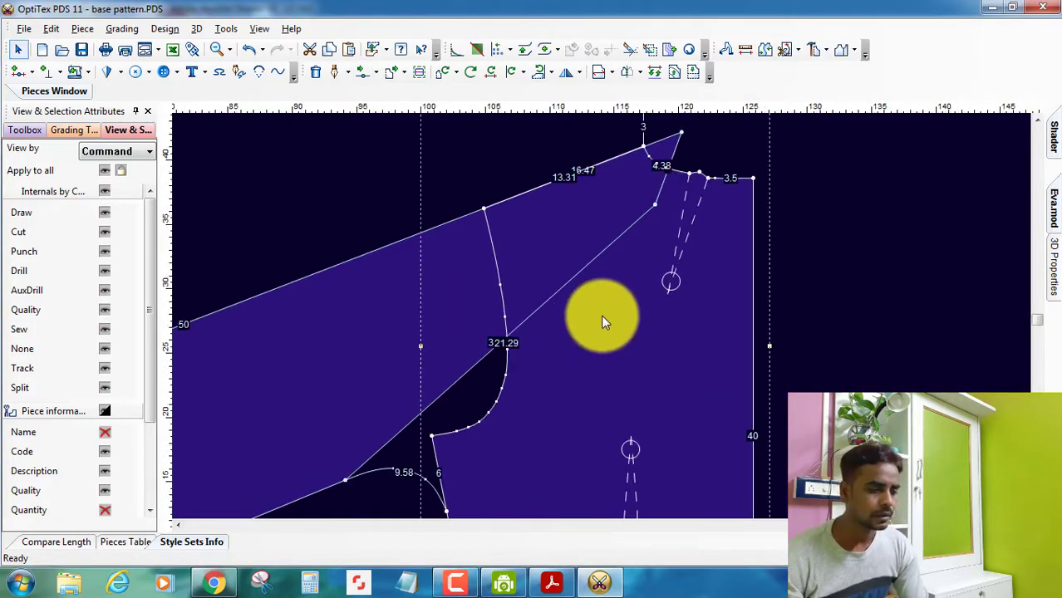
scroll(601, 315, "down", 2)
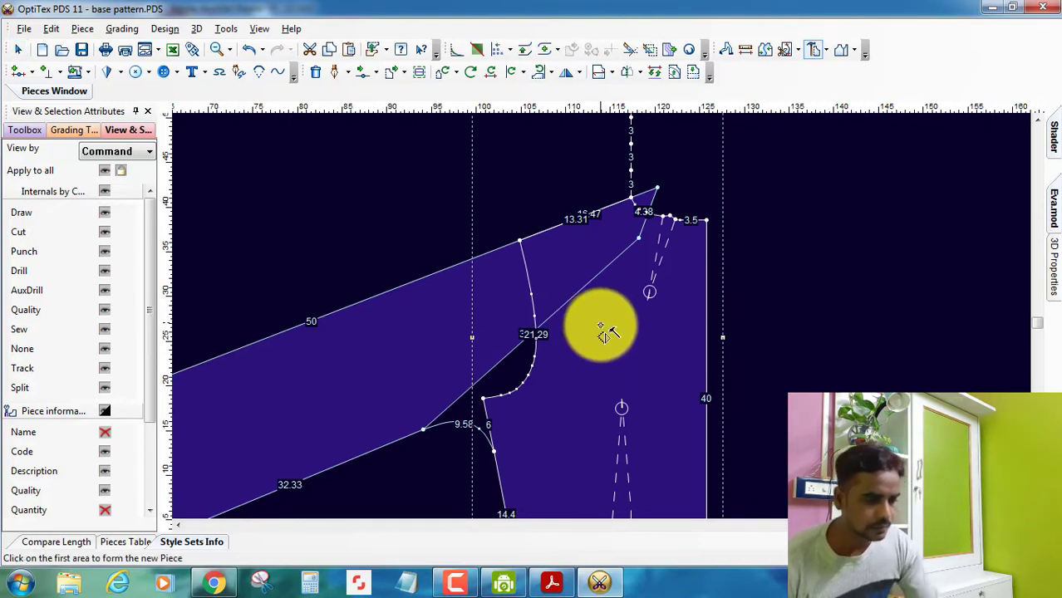
Form a new piece from the four enclosed sleeve and bodice areas of the back draft
left_click(604, 332)
left_click(542, 266)
left_click(469, 316)
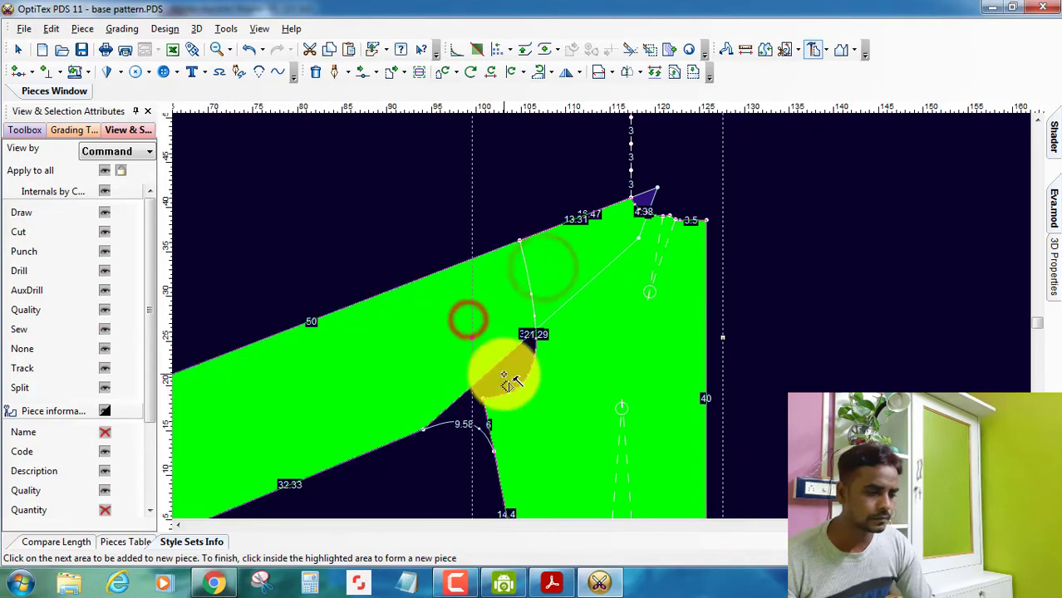
left_click(504, 372)
scroll(582, 350, "up", 2)
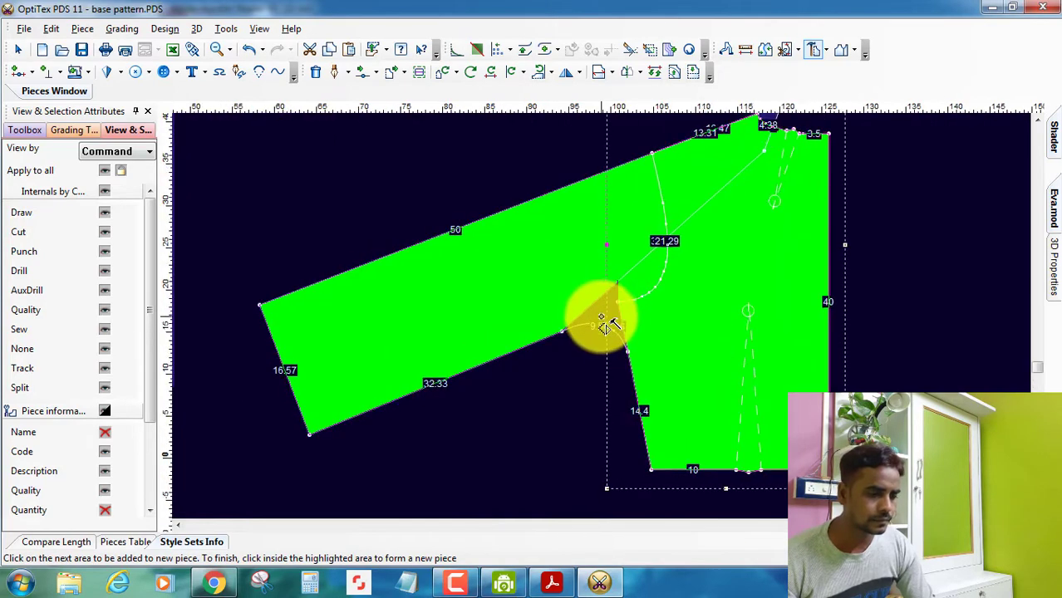
scroll(602, 314, "up", 2)
scroll(657, 304, "down", 2)
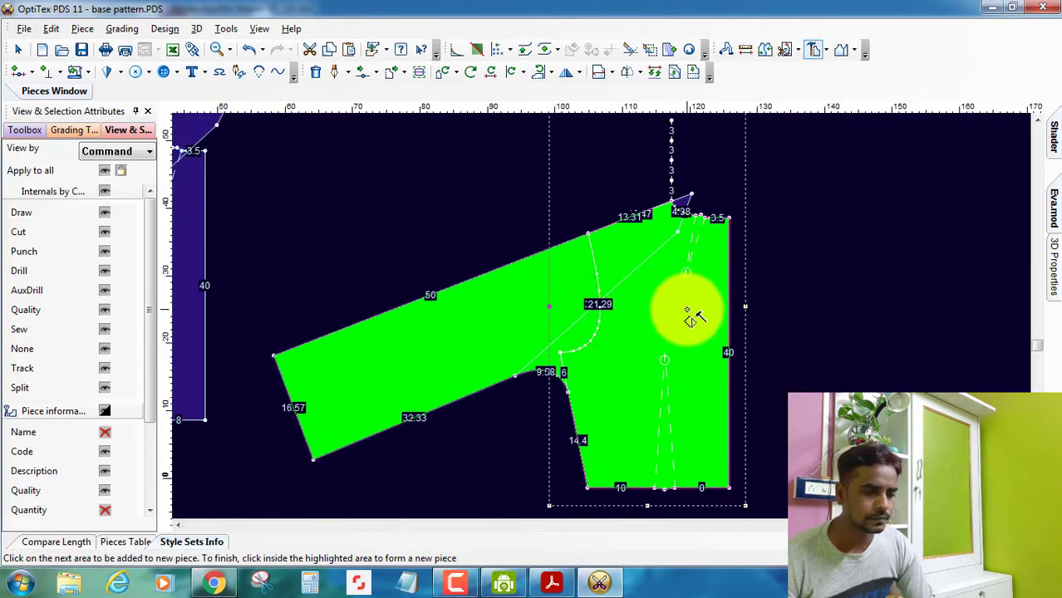
left_click(688, 309)
End piece creation and move the new back kimono piece clear of the draft
right_click(823, 172)
left_click(854, 181)
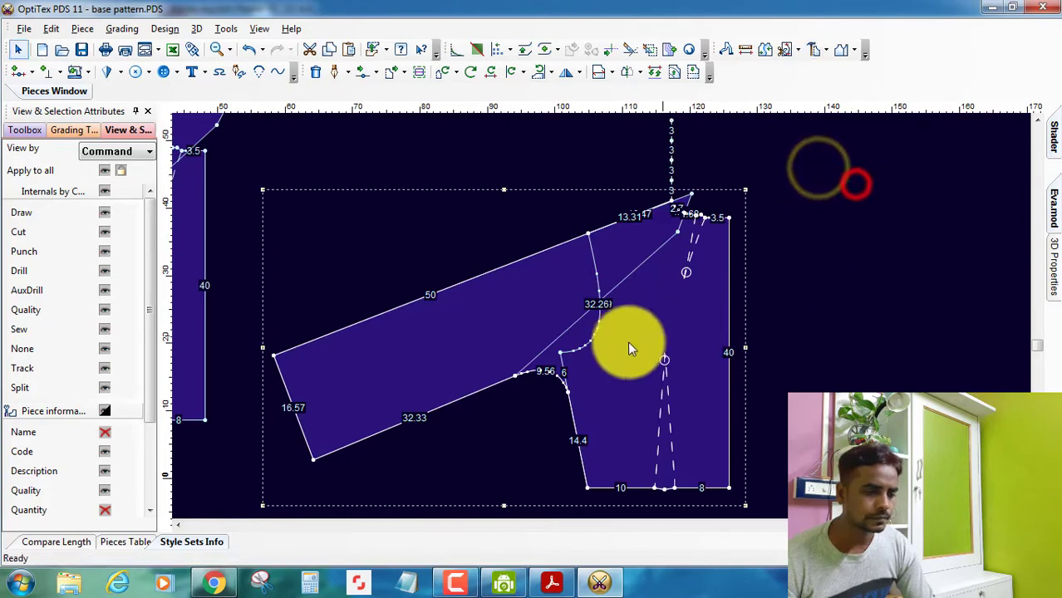
scroll(616, 346, "down", 2)
scroll(604, 317, "down", 1)
left_click_drag(623, 312, 600, 325)
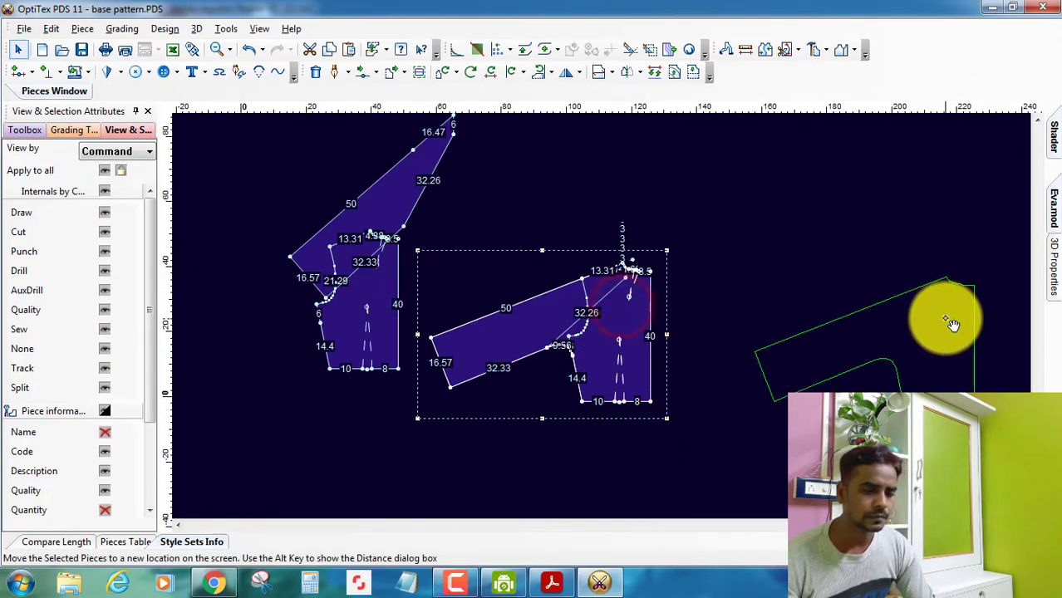
Delete the two surplus points at the underarm junction of the new piece
scroll(600, 324, "up", 1)
scroll(559, 359, "up", 2)
scroll(598, 329, "down", 1)
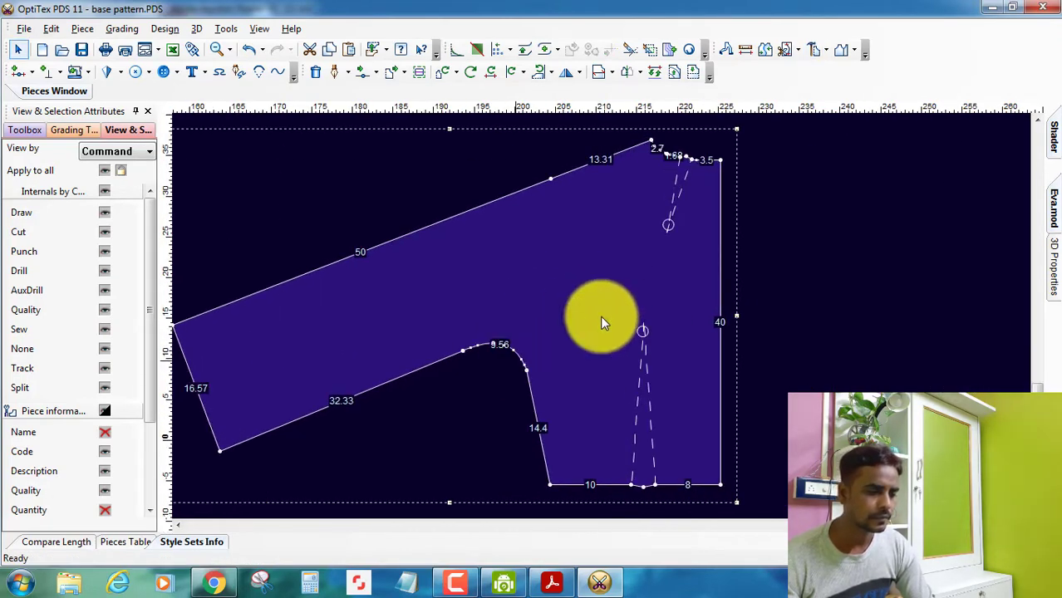
scroll(601, 315, "up", 3)
key("Delete")
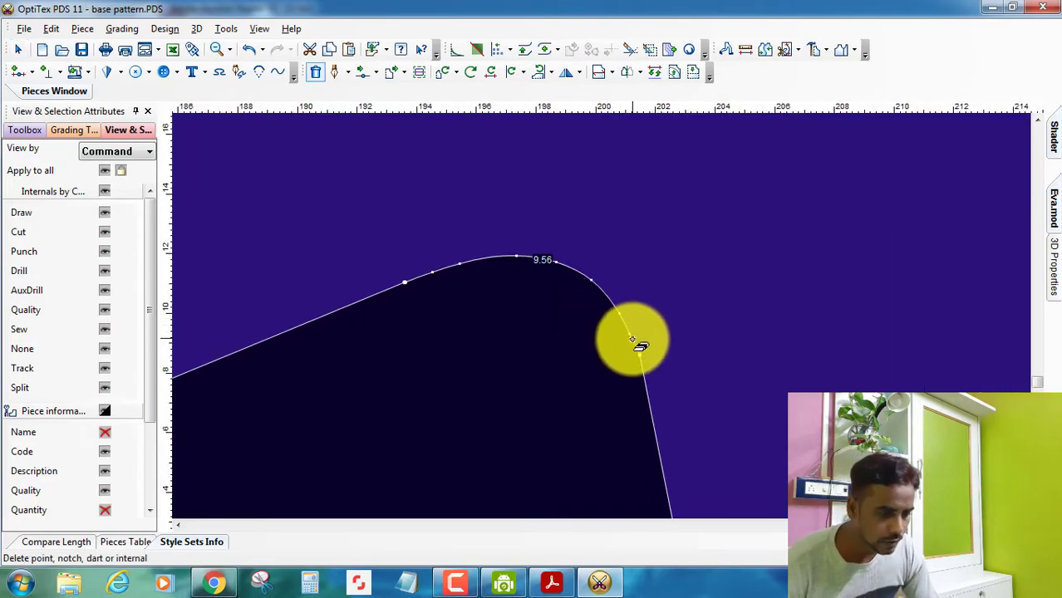
left_click(628, 321)
left_click(626, 317)
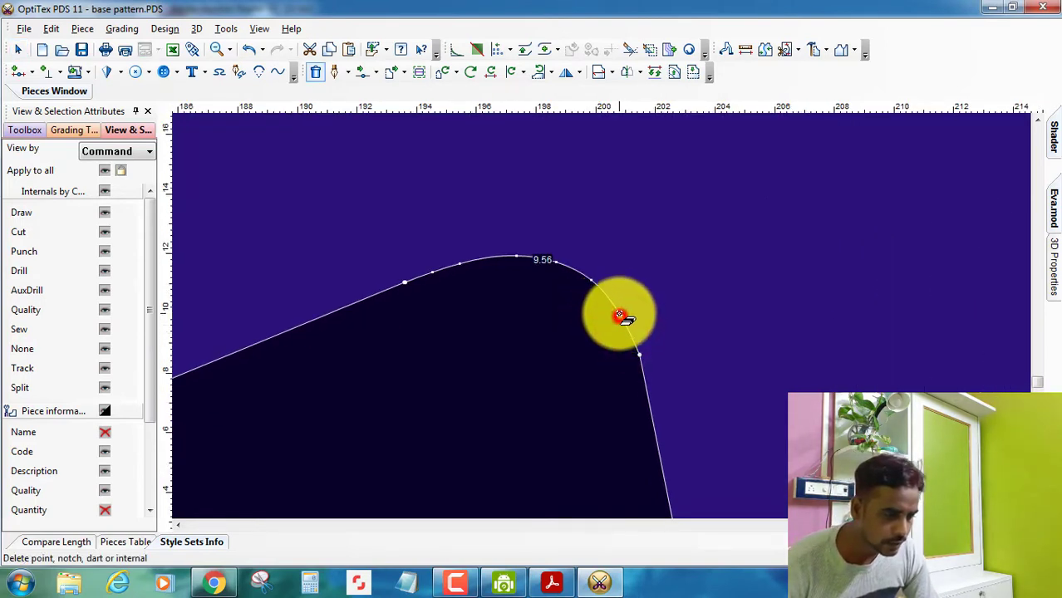
Delete three more points along the underarm curve, leaving it at 9.54, and reselect the piece
left_click(429, 275)
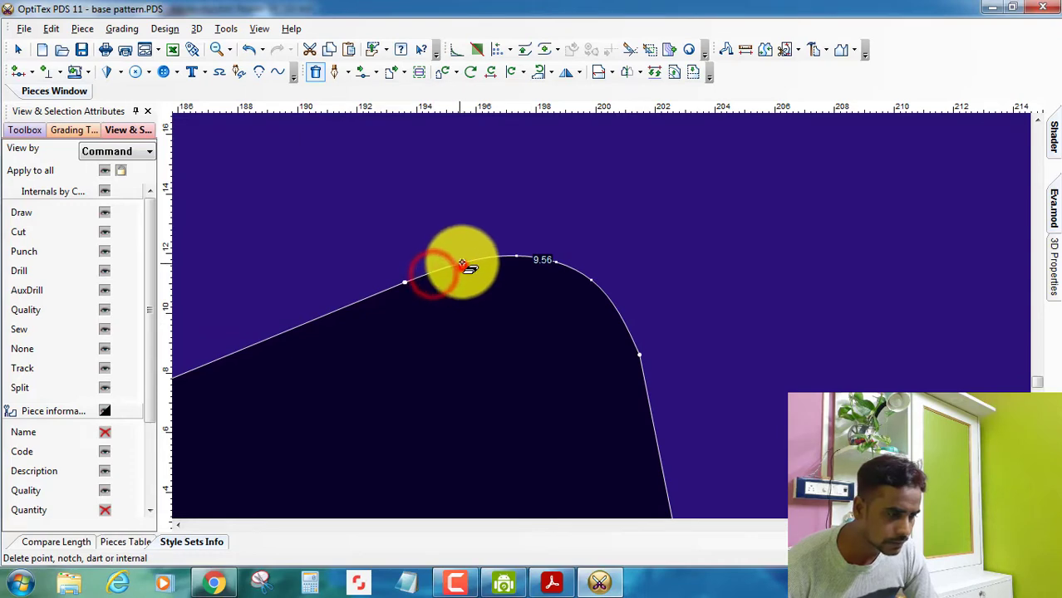
left_click(462, 266)
left_click(518, 259)
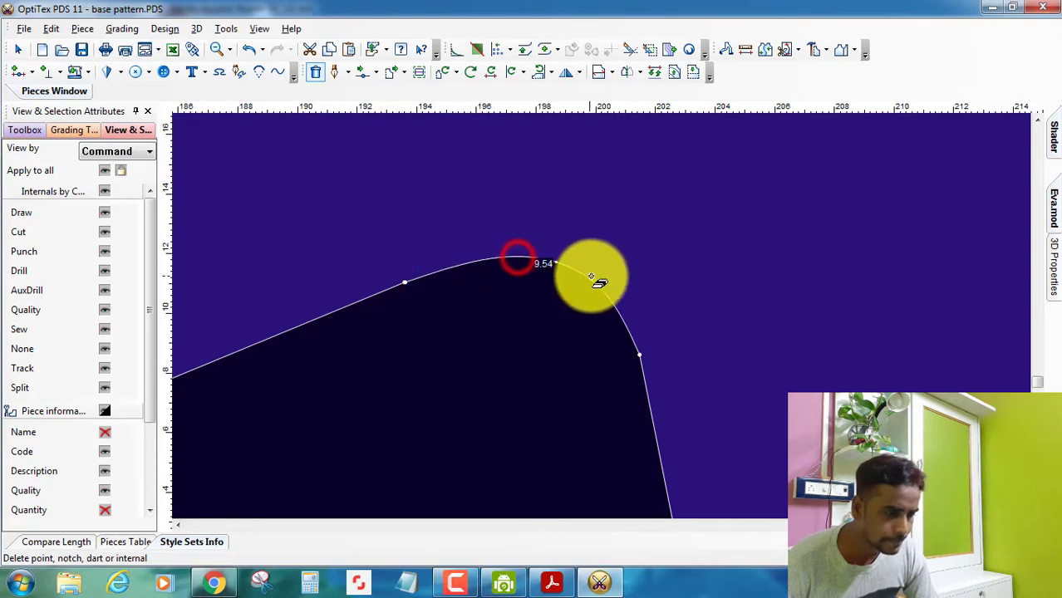
right_click(766, 223)
left_click(818, 235)
left_click(699, 361)
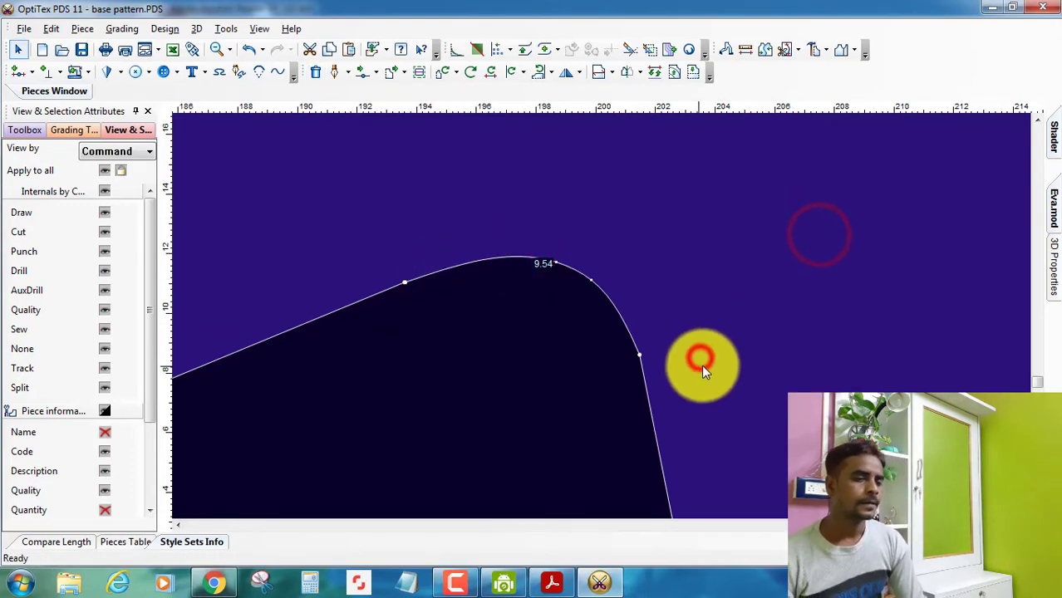
scroll(602, 312, "down", 5)
scroll(601, 315, "up", 1)
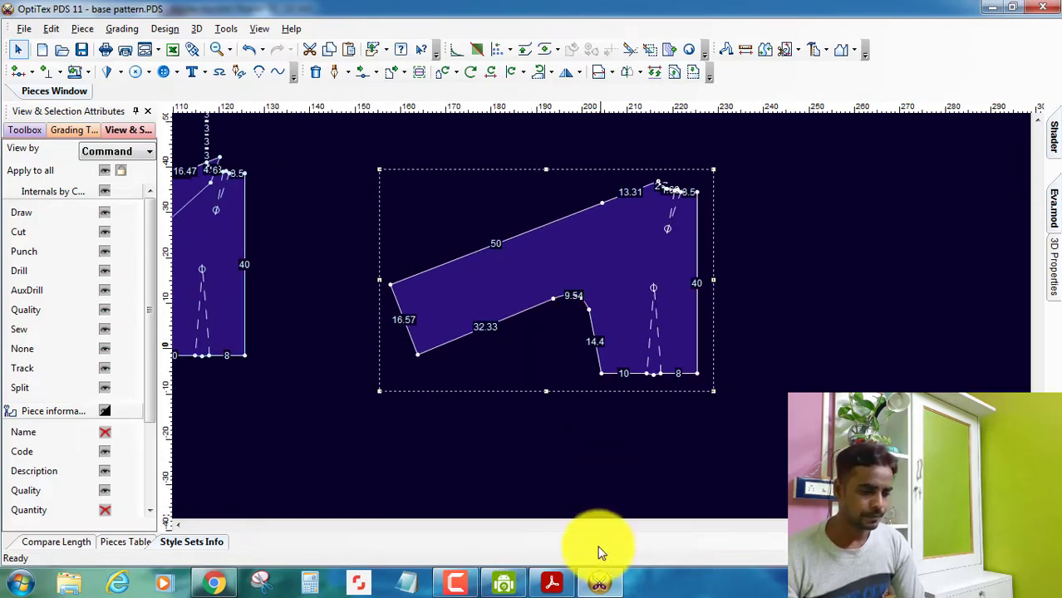
Bring up the pattern book PDF at page 28's 'DIETRO' kimono-sleeve draft
left_click(568, 591)
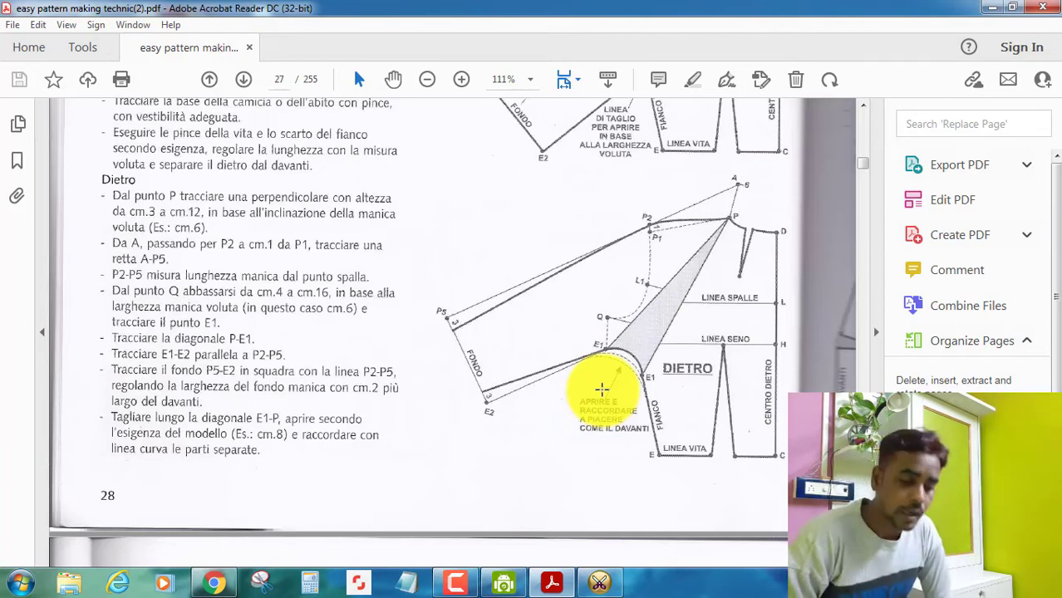
Return to OptiTex, zoom in, and select the new back kimono-sleeve piece
left_click(599, 582)
scroll(600, 315, "up", 1)
scroll(600, 315, "up", 1)
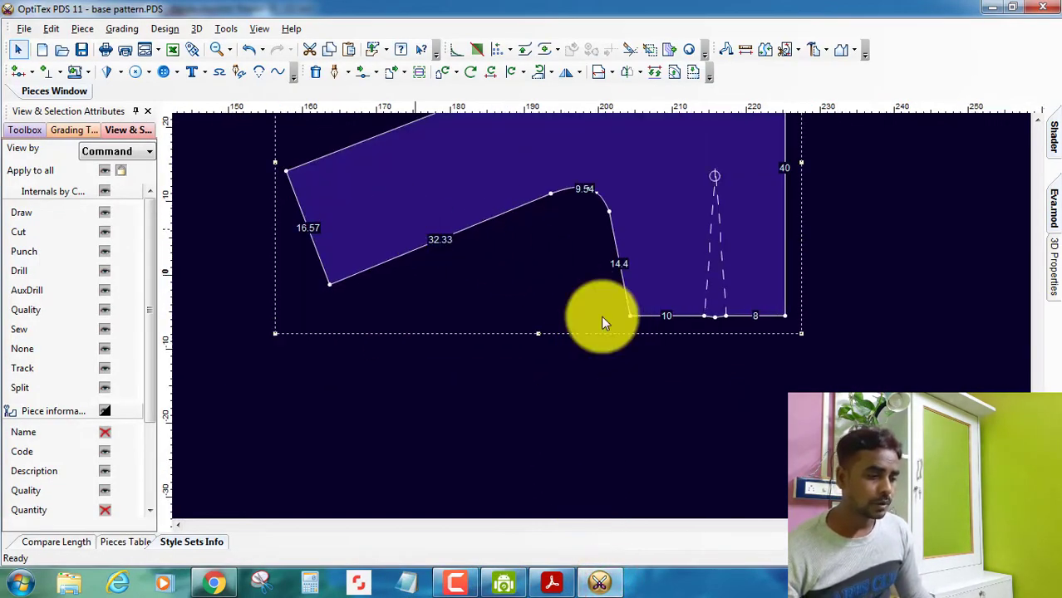
scroll(600, 315, "up", 1)
scroll(600, 315, "up", 1)
scroll(600, 315, "down", 1)
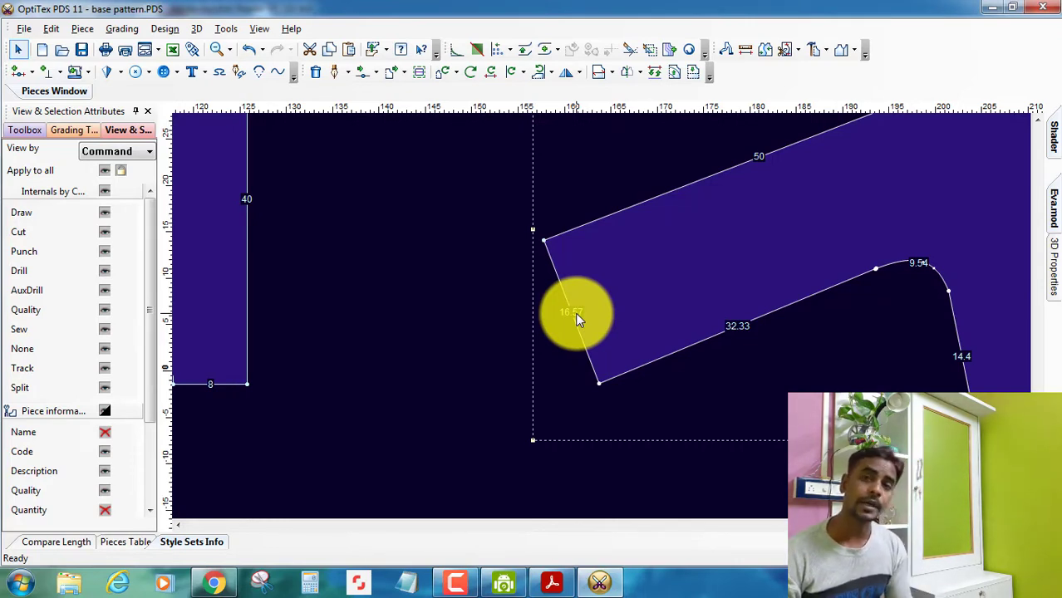
left_click(578, 318)
scroll(601, 315, "down", 2)
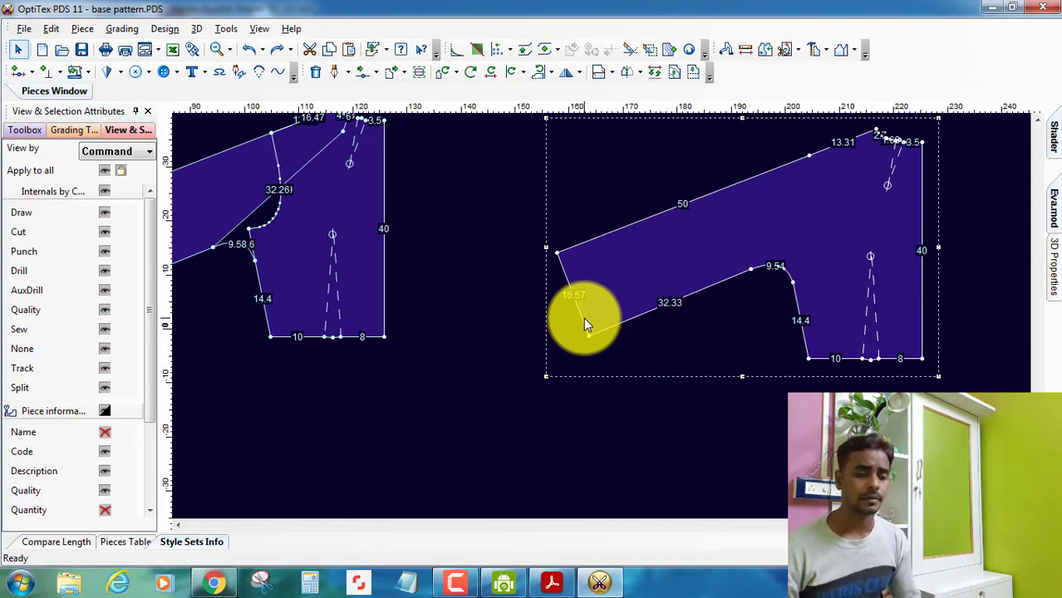
Delete the point splitting the top edge so shoulder and sleeve form one straight 63.31 line
key("Delete")
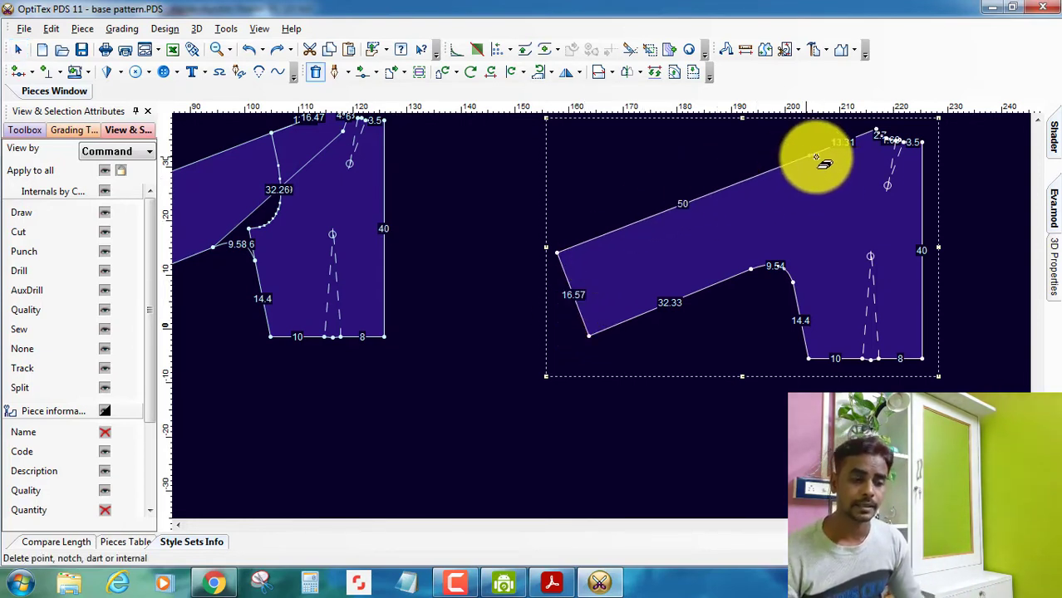
left_click(809, 158)
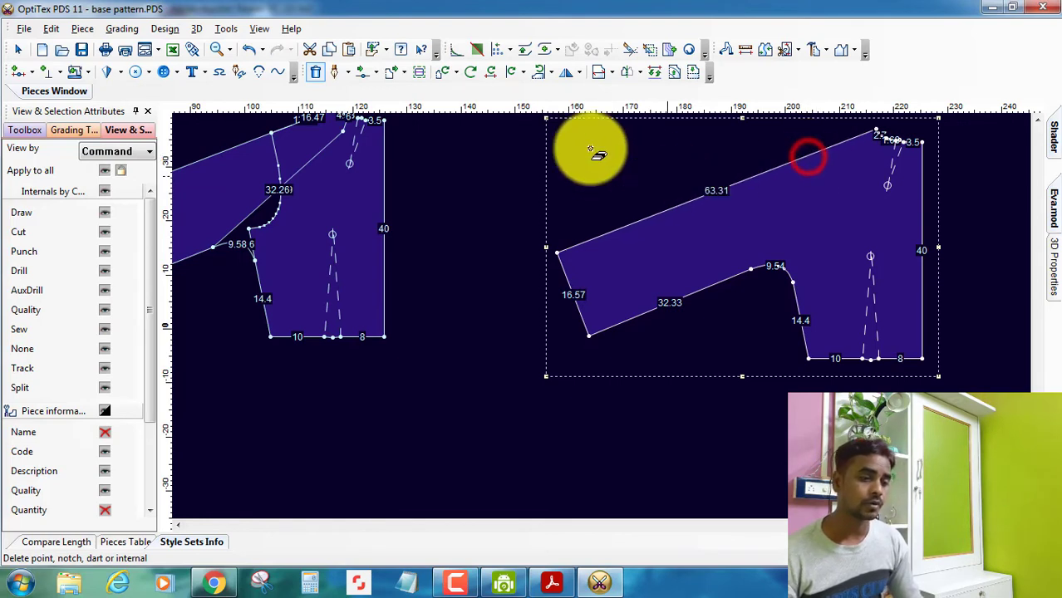
right_click(496, 126)
left_click(539, 137)
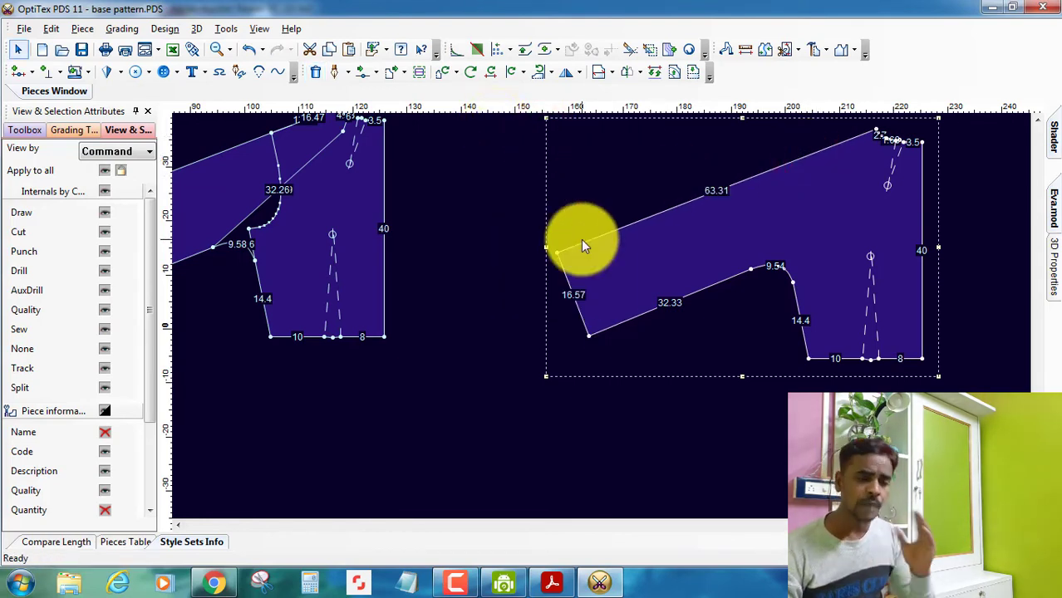
left_click(656, 265)
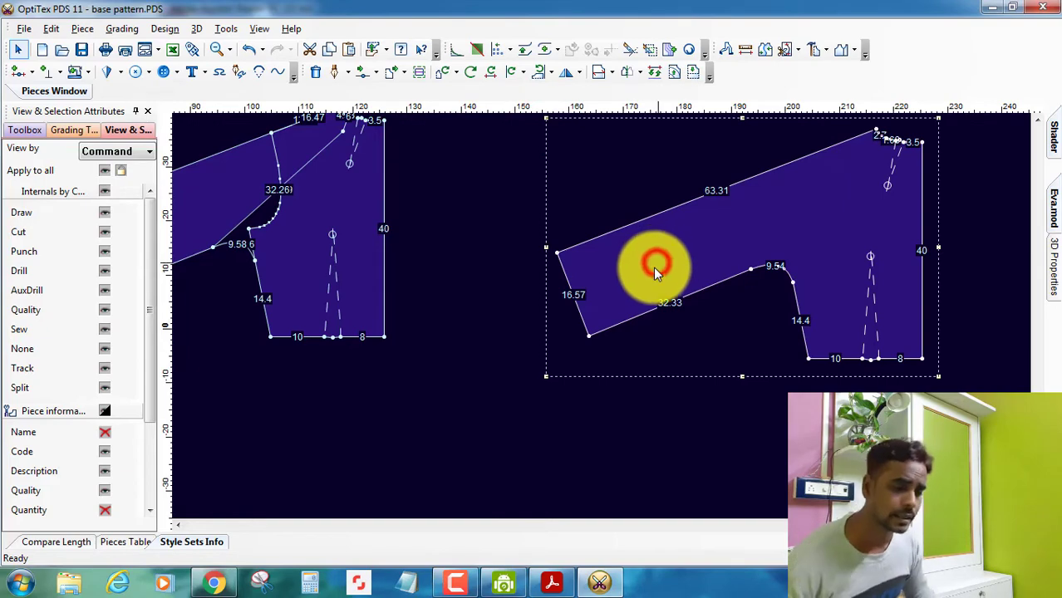
scroll(653, 327, "down", 1)
scroll(604, 315, "up", 1)
scroll(605, 315, "down", 1)
scroll(569, 458, "up", 1)
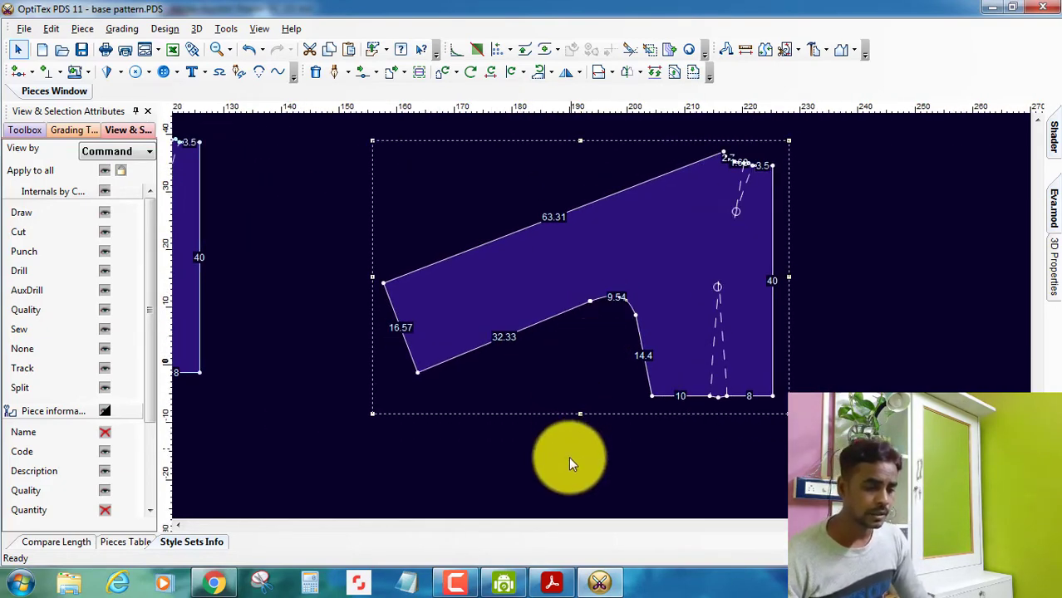